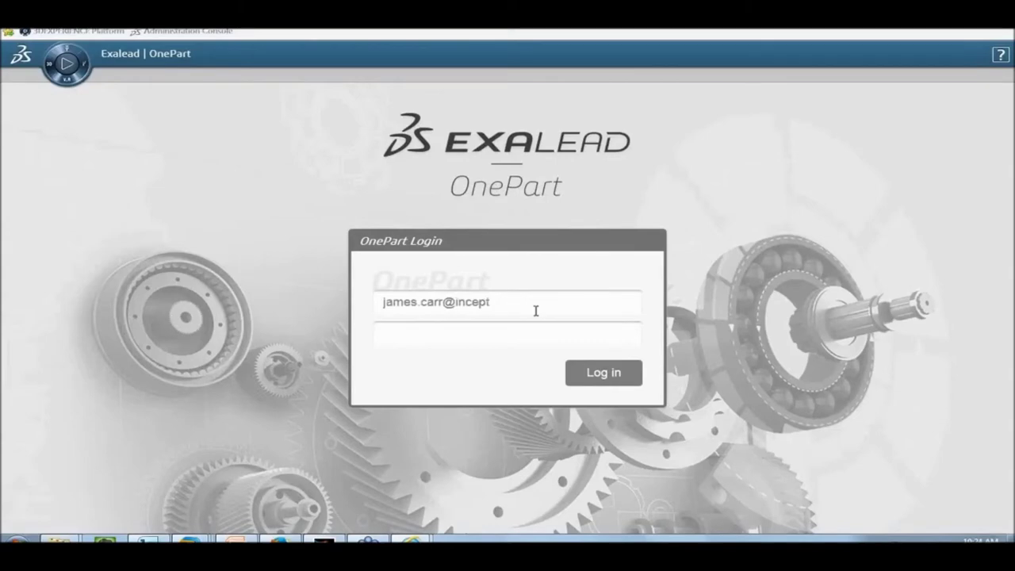
Step: Log in to OnePart with the account e-mail and password and decline saving the password
{"action": "type", "text": "ra.com"}
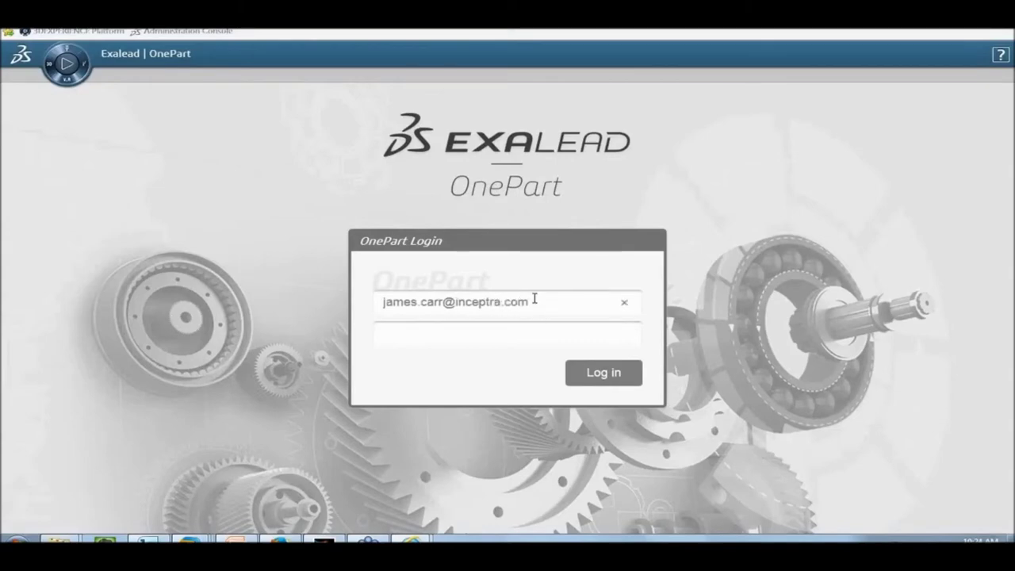
{"action": "left_click_drag", "start_coordinate": [535, 298], "coordinate": [322, 267]}
{"action": "left_click", "coordinate": [429, 326]}
{"action": "left_click", "coordinate": [601, 374]}
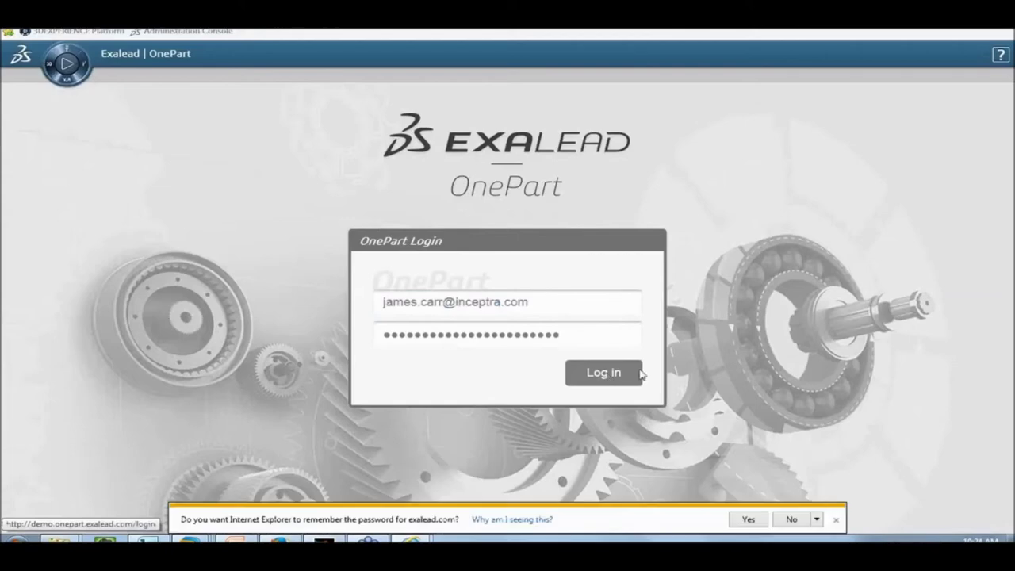
{"action": "left_click", "coordinate": [836, 521]}
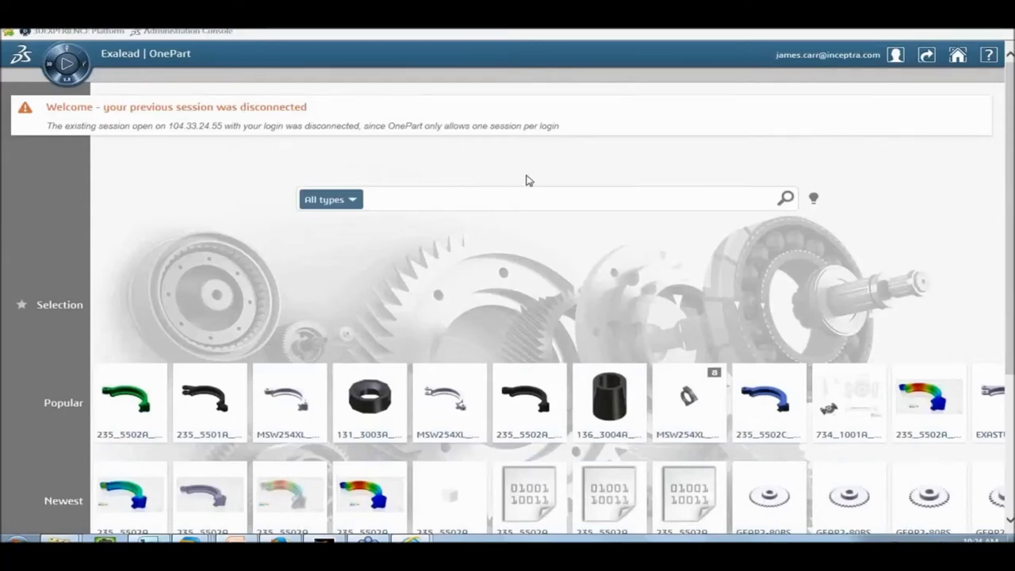
Step: Enter 'clamp' in the part search box and show the search-syntax tips panel
{"action": "left_click", "coordinate": [505, 204]}
{"action": "type", "text": "clamp"}
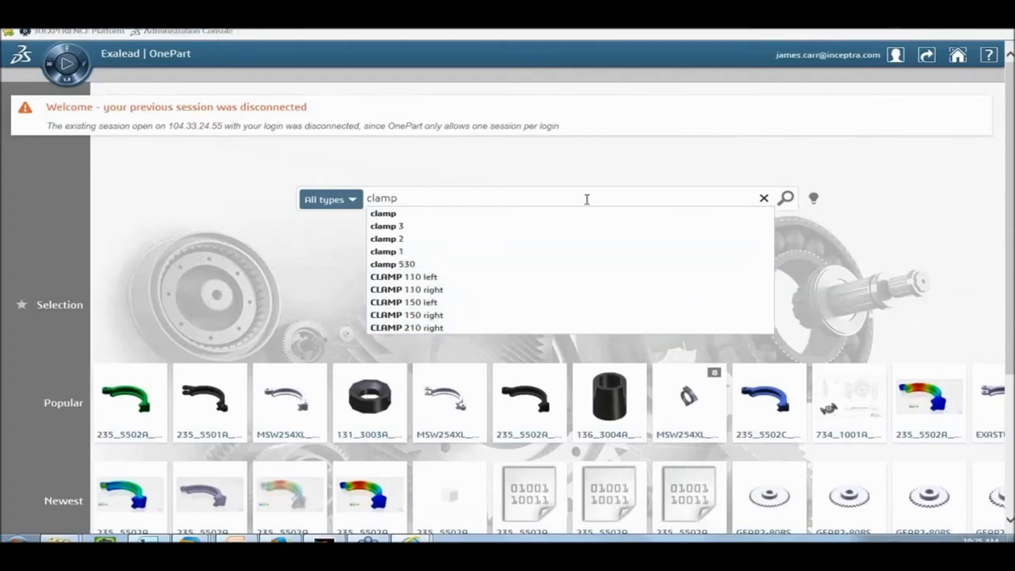
{"action": "left_click", "coordinate": [815, 200]}
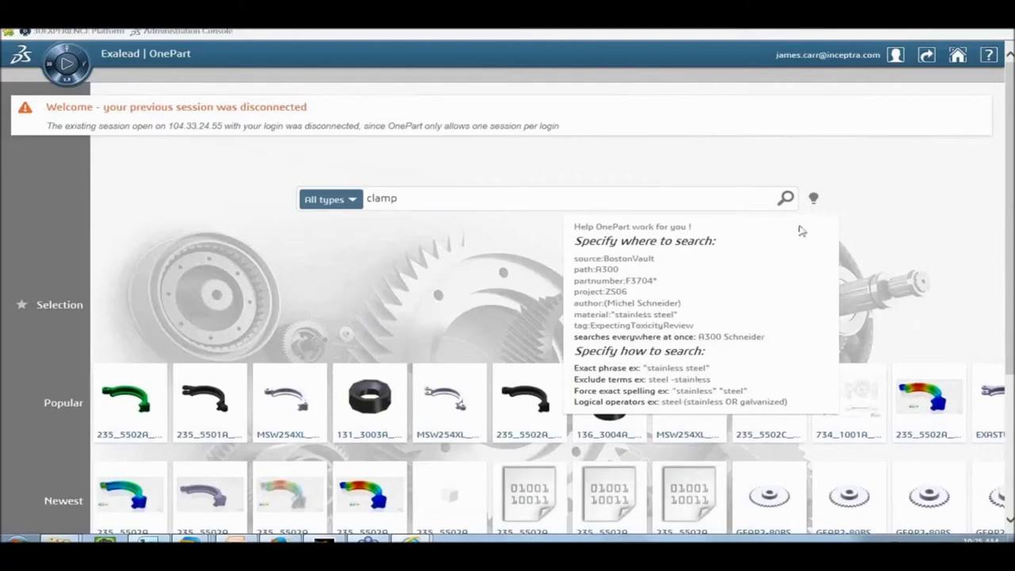
Step: Close the tips and search for 'clamp alloy', listing 44 CLAMP parts in 6061_ALLOY
{"action": "left_click", "coordinate": [814, 199]}
{"action": "left_click", "coordinate": [675, 203]}
{"action": "type", "text": "clamp steel"}
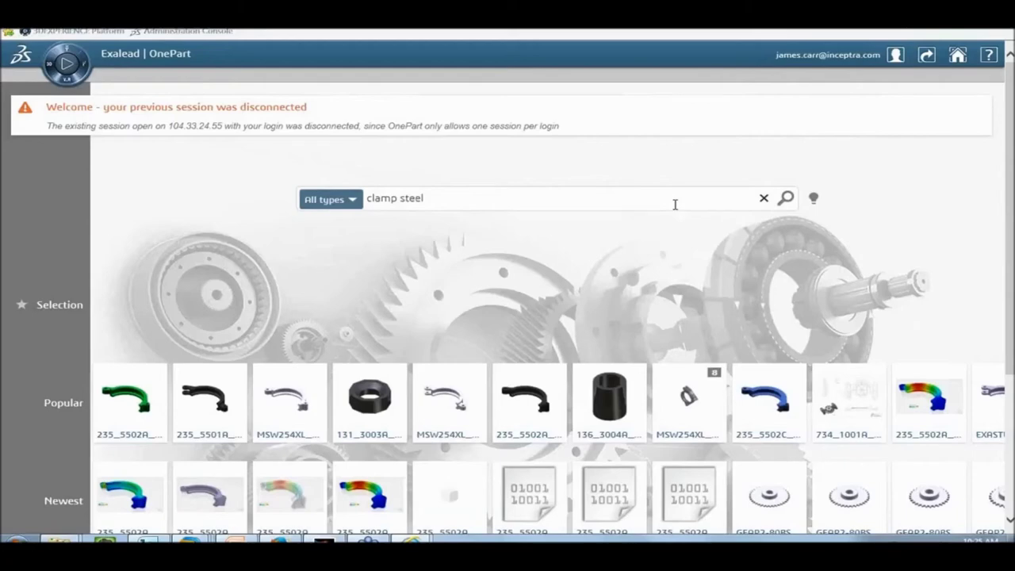
{"action": "key", "text": "BackSpace"}
{"action": "key", "text": "BackSpace"}
{"action": "key", "text": "BackSpace"}
{"action": "key", "text": "BackSpace"}
{"action": "key", "text": "BackSpace"}
{"action": "type", "text": "alloy"}
{"action": "key", "text": "Return"}
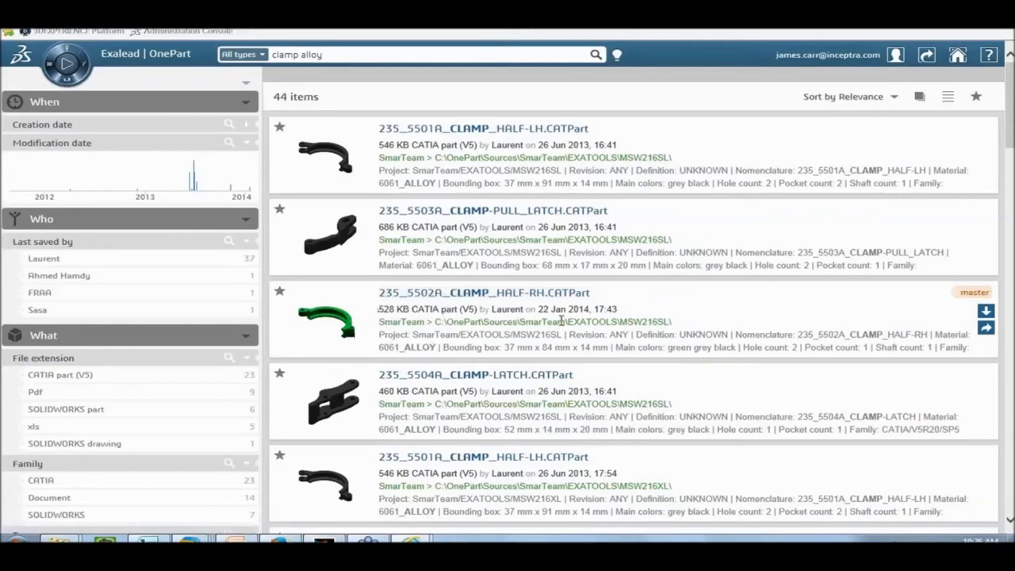
Step: Open the 235_5502A_CLAMP_HALF-RH.CATPart details in Thumbnail view and highlight its component attributes
{"action": "left_click", "coordinate": [493, 284]}
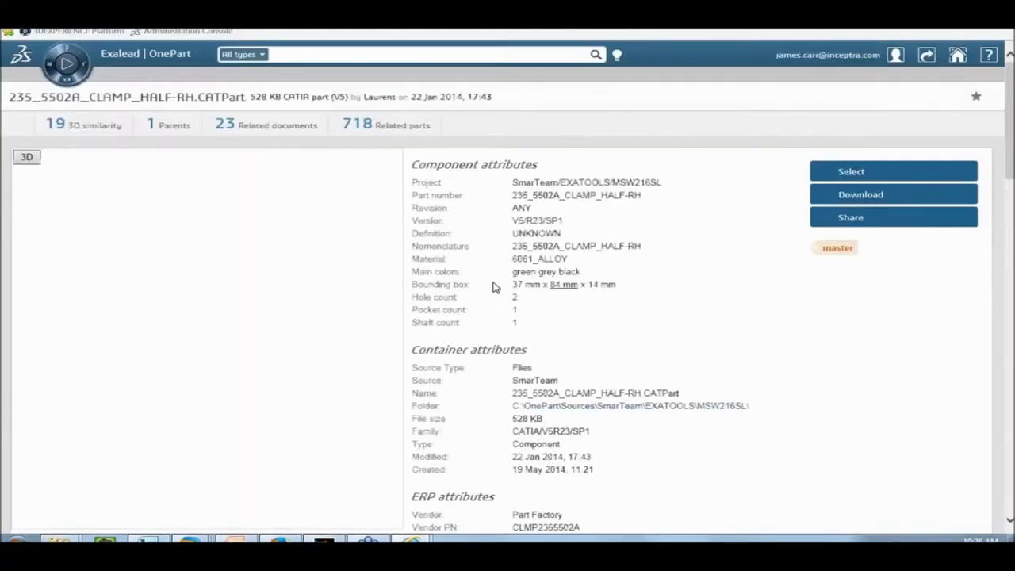
{"action": "left_click", "coordinate": [31, 157]}
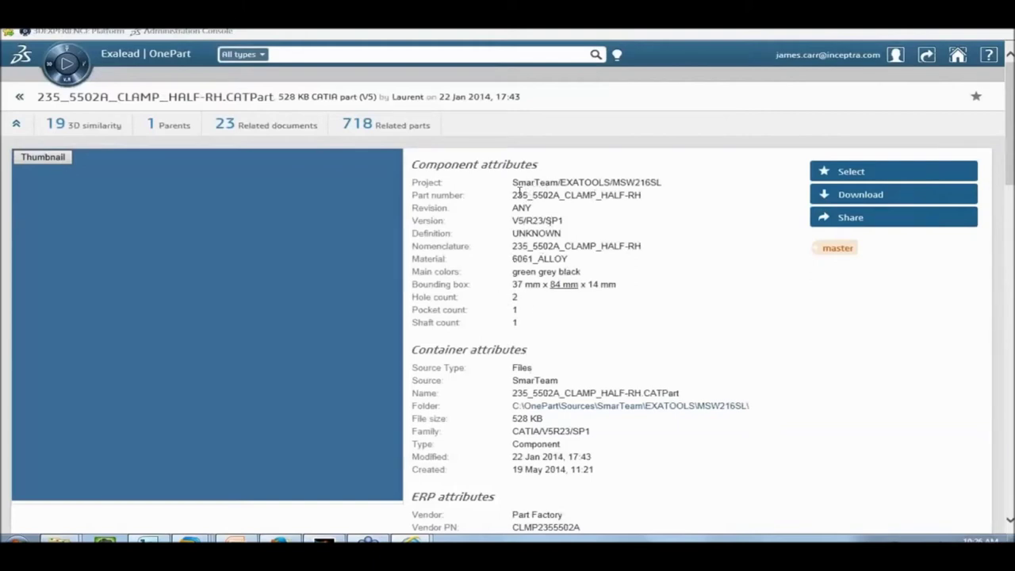
{"action": "left_click_drag", "start_coordinate": [514, 194], "coordinate": [649, 327]}
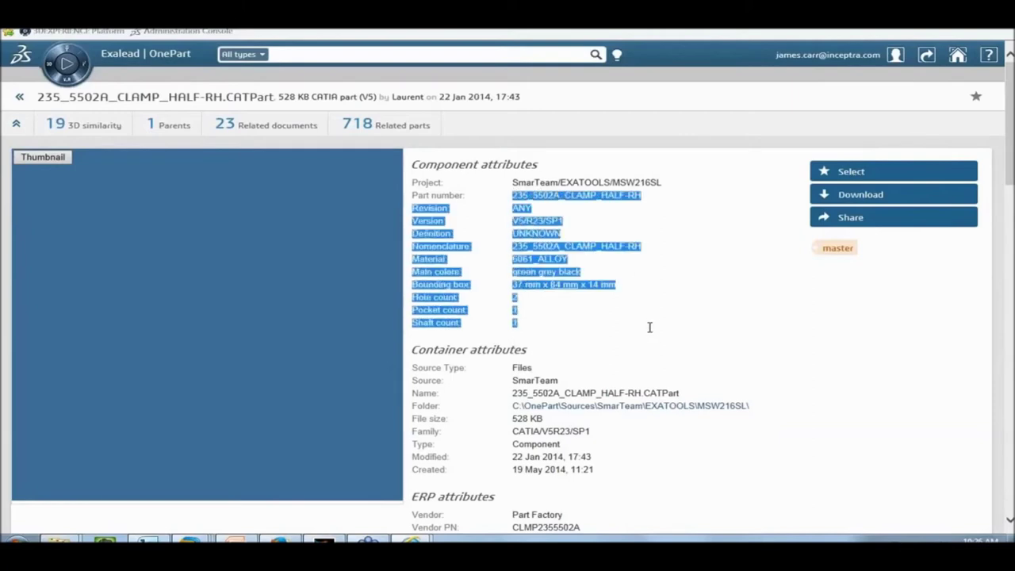
{"action": "left_click", "coordinate": [602, 323]}
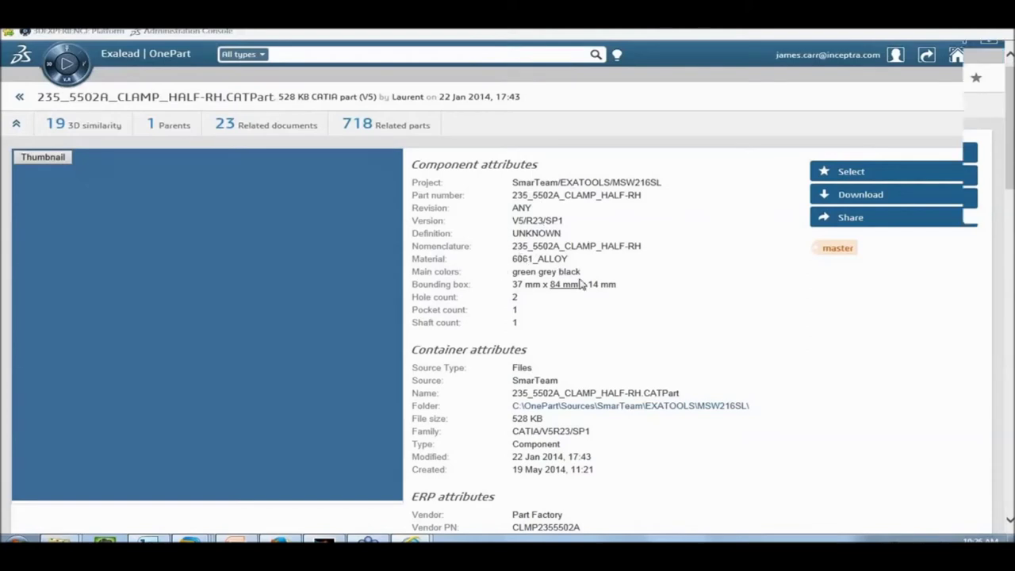
Step: Review the SmarTeam source, container and ERP attribute values further down the page
{"action": "scroll", "coordinate": [583, 284], "scroll_direction": "down", "scroll_amount": 1}
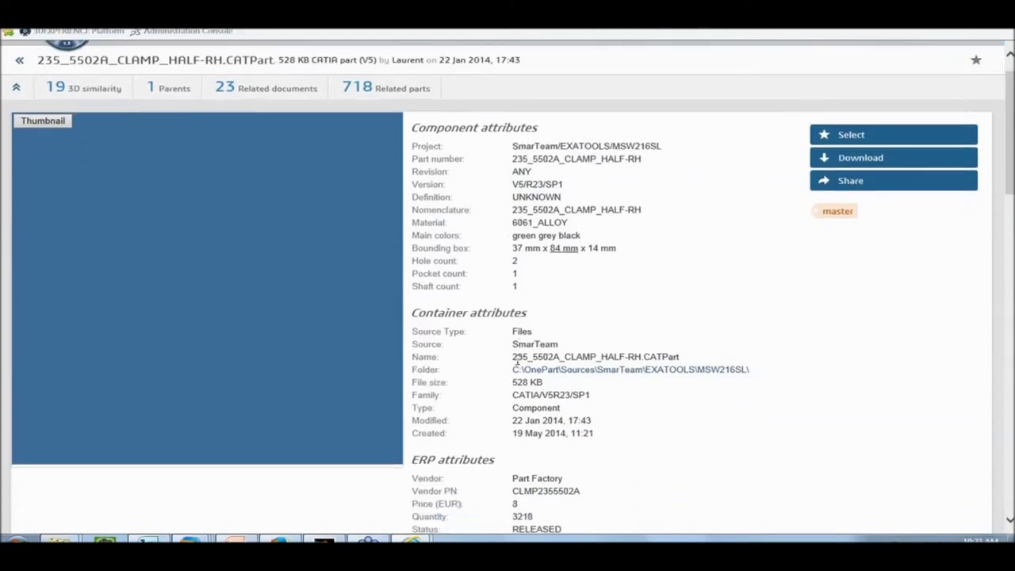
{"action": "double_click", "coordinate": [538, 343]}
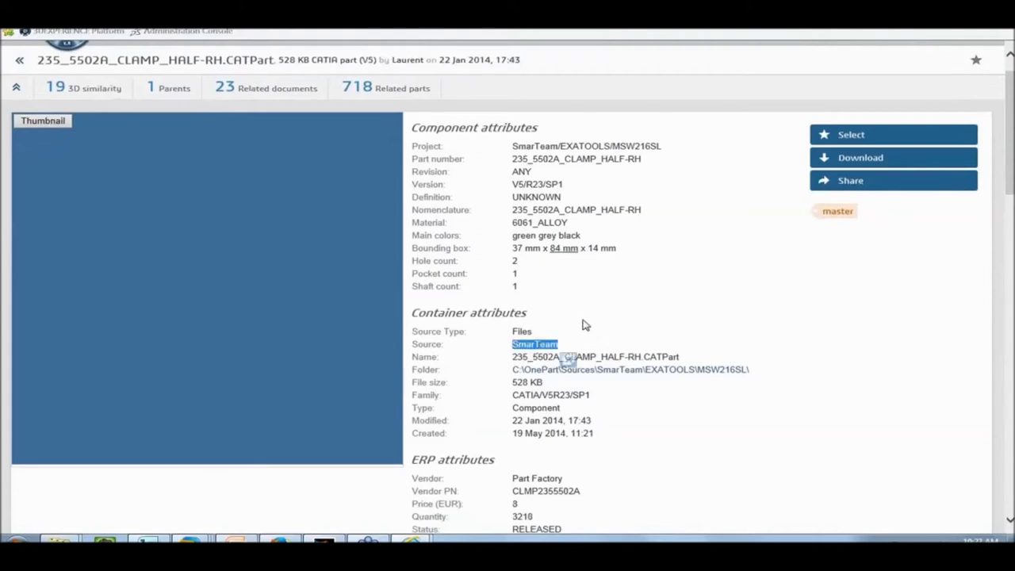
{"action": "scroll", "coordinate": [583, 324], "scroll_direction": "down", "scroll_amount": 1}
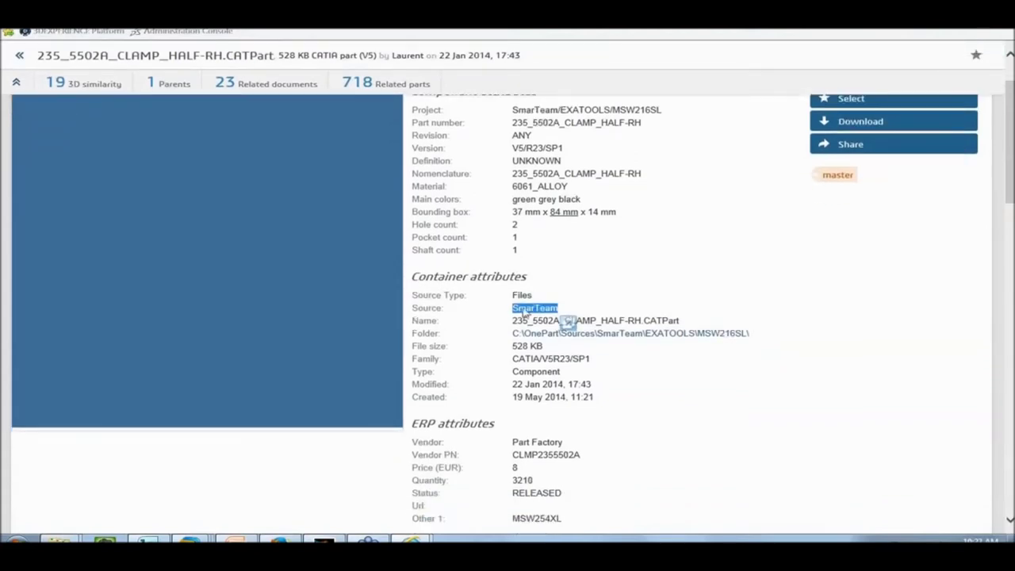
{"action": "left_click_drag", "start_coordinate": [516, 312], "coordinate": [602, 275]}
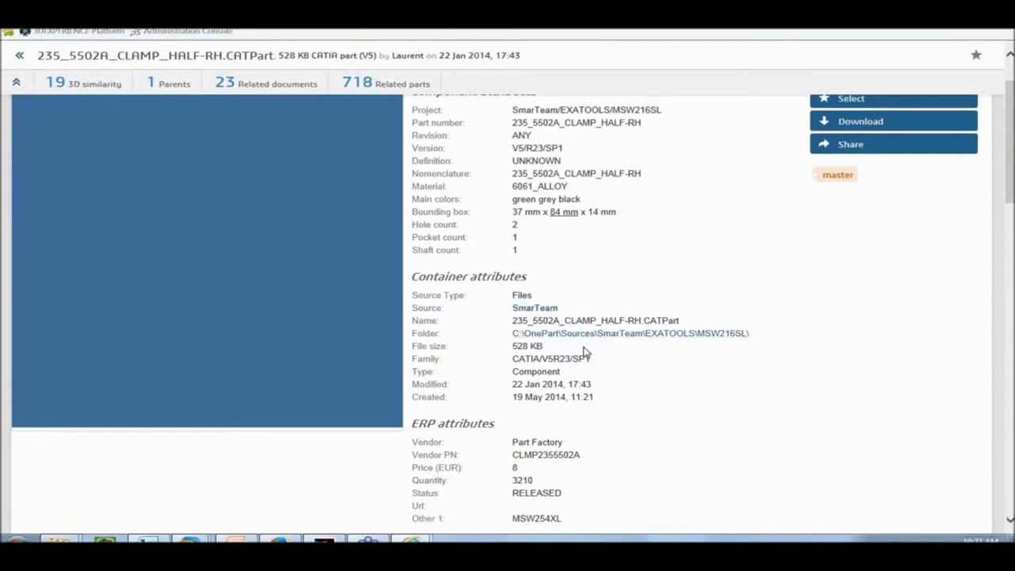
{"action": "scroll", "coordinate": [585, 352], "scroll_direction": "down", "scroll_amount": 3}
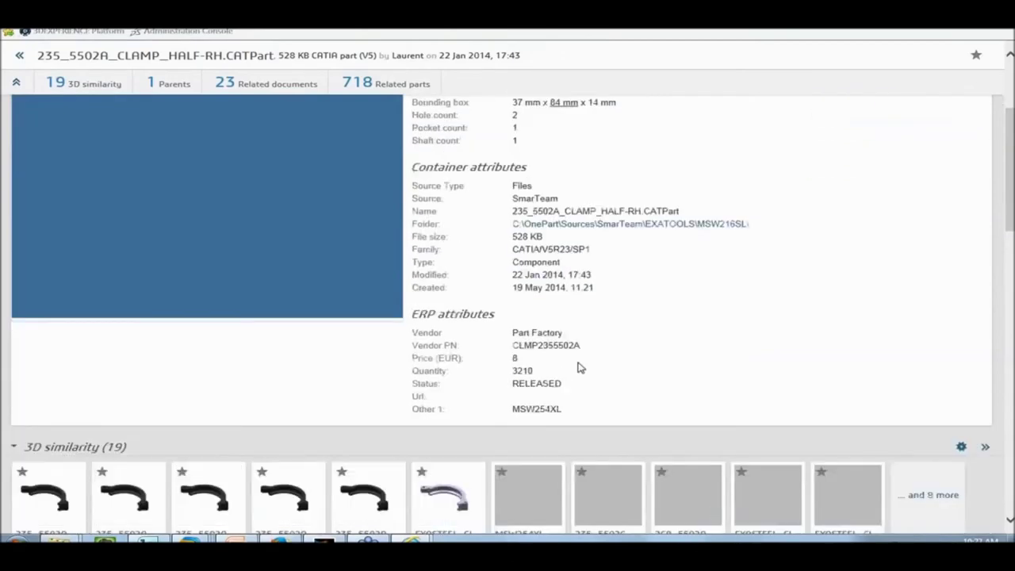
{"action": "scroll", "coordinate": [580, 367], "scroll_direction": "down", "scroll_amount": 2}
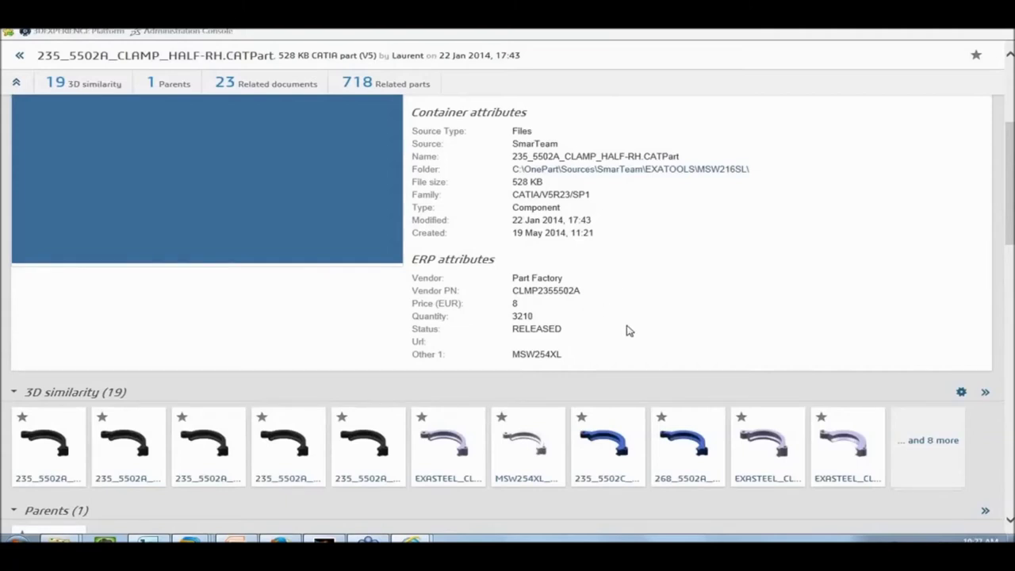
{"action": "scroll", "coordinate": [627, 331], "scroll_direction": "up", "scroll_amount": 5}
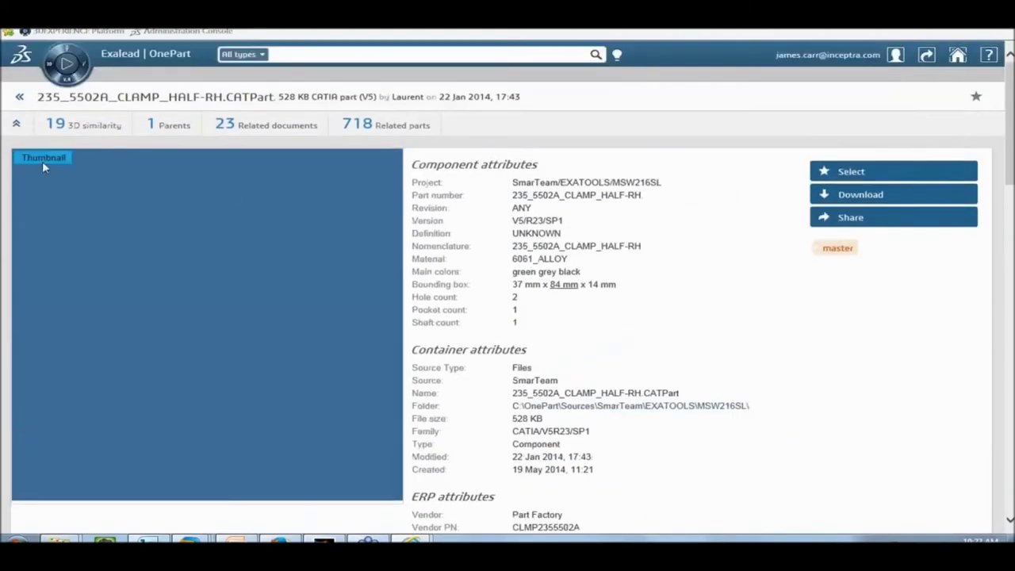
Step: Switch the viewer to the green 3D model and review the 19 similar parts and parent assembly
{"action": "left_click", "coordinate": [43, 149]}
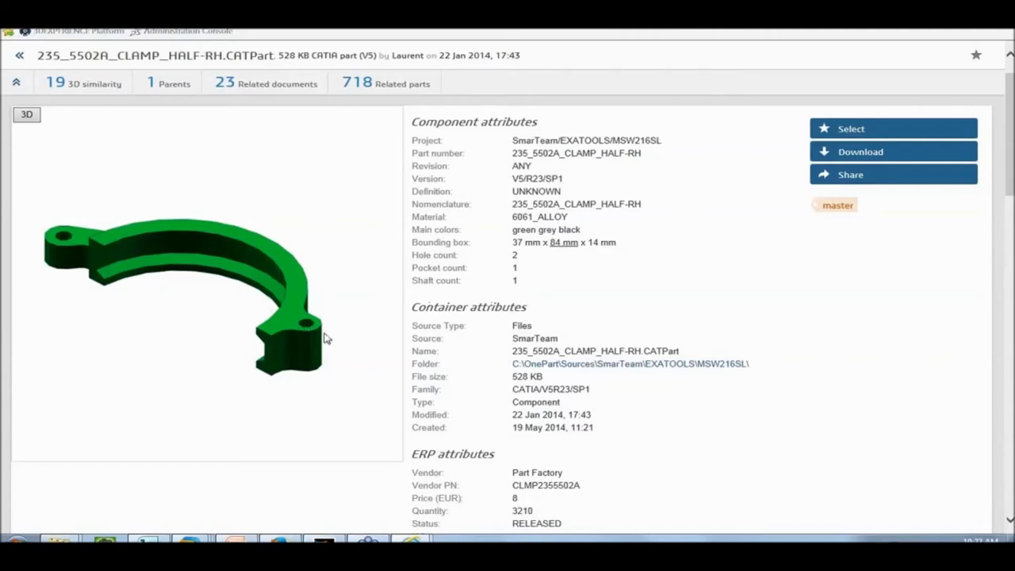
{"action": "scroll", "coordinate": [667, 292], "scroll_direction": "down", "scroll_amount": 1}
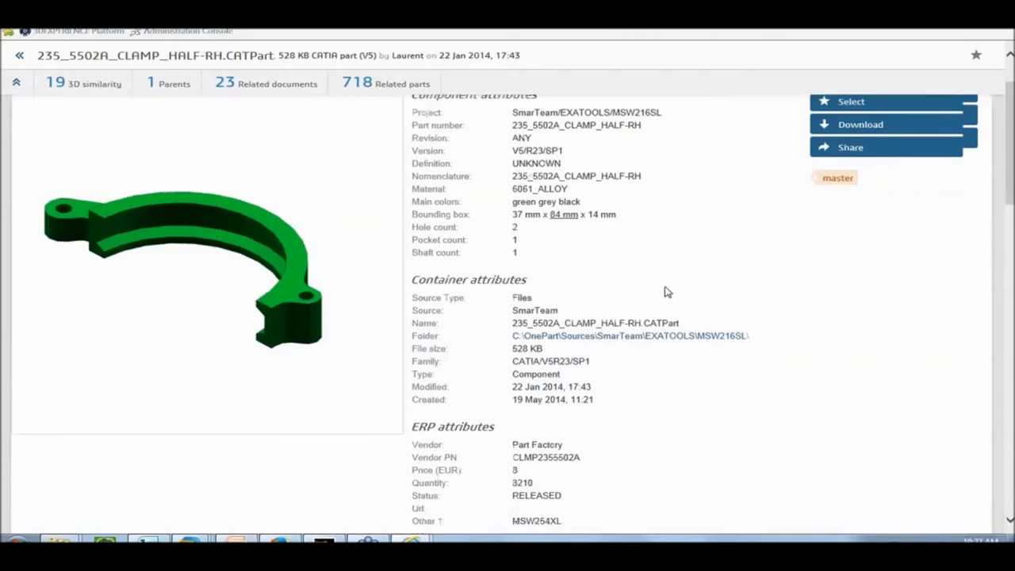
{"action": "scroll", "coordinate": [666, 292], "scroll_direction": "down", "scroll_amount": 1}
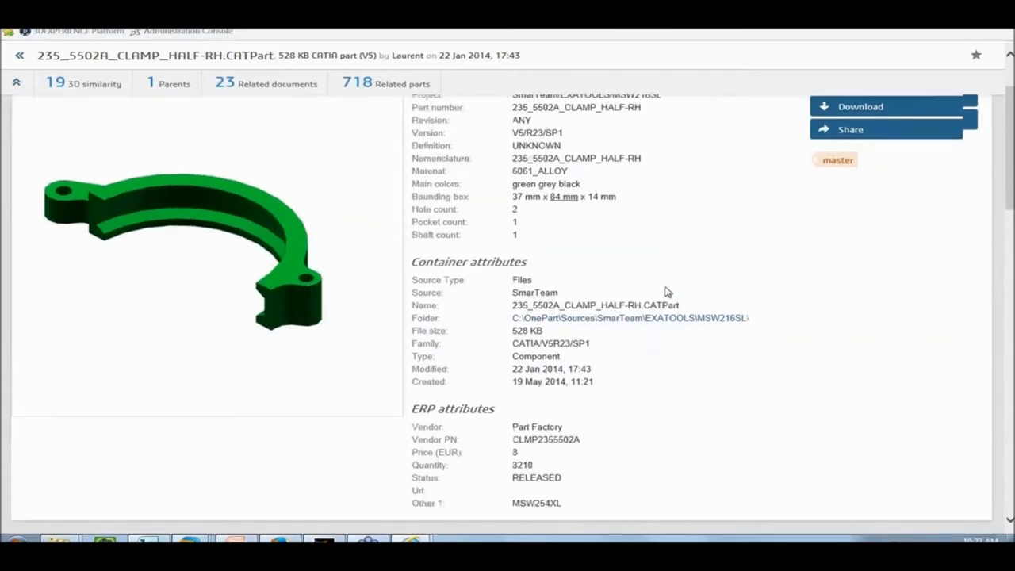
{"action": "scroll", "coordinate": [666, 292], "scroll_direction": "down", "scroll_amount": 1}
{"action": "scroll", "coordinate": [764, 348], "scroll_direction": "up", "scroll_amount": 3}
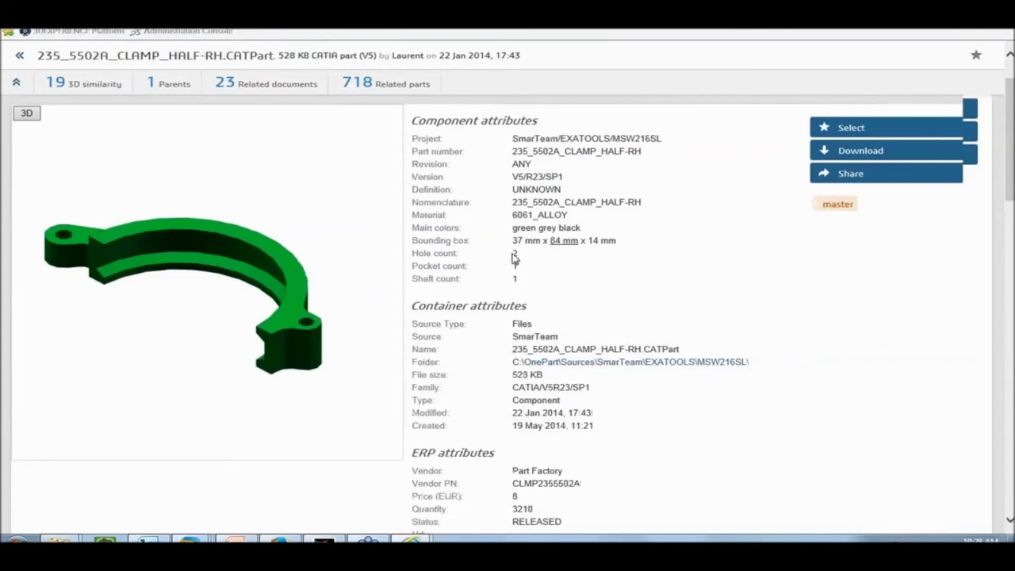
{"action": "scroll", "coordinate": [513, 255], "scroll_direction": "down", "scroll_amount": 1}
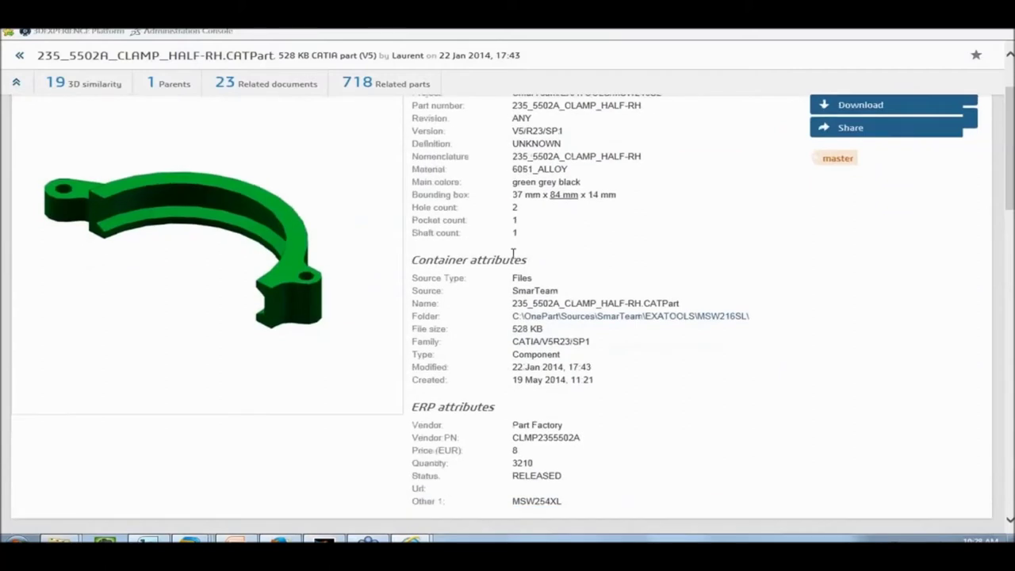
{"action": "scroll", "coordinate": [513, 255], "scroll_direction": "down", "scroll_amount": 4}
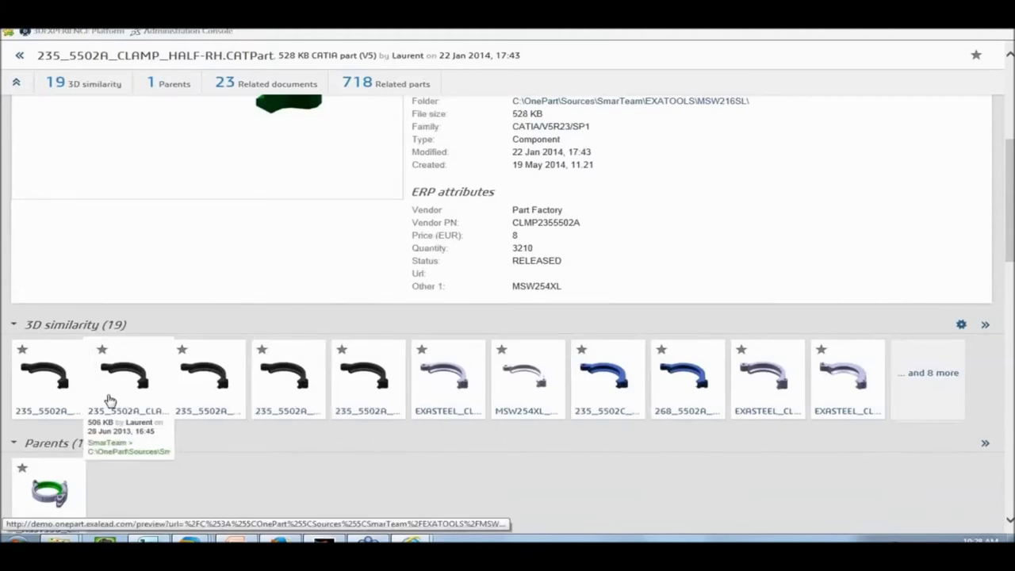
Step: Star the first, third, EXASTEEL and 235_5502C similar parts, bringing the selection to five items
{"action": "left_click", "coordinate": [22, 349]}
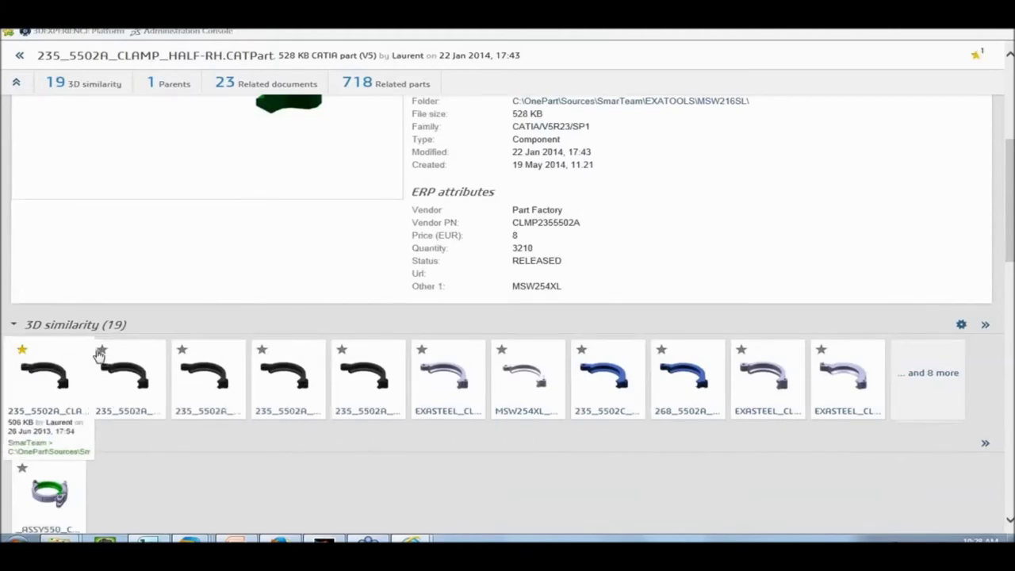
{"action": "left_click", "coordinate": [182, 349]}
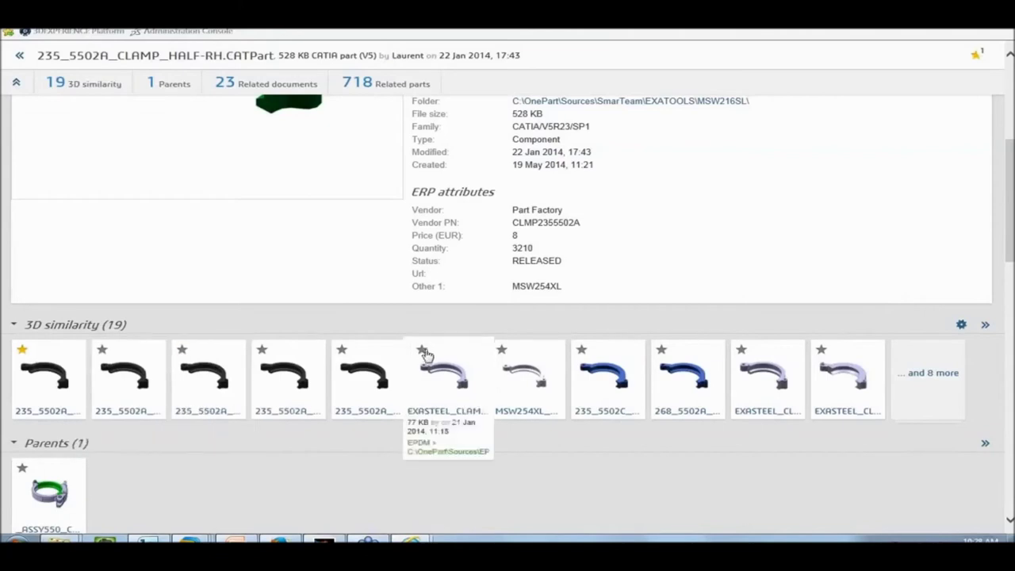
{"action": "left_click", "coordinate": [421, 349]}
{"action": "left_click", "coordinate": [583, 350]}
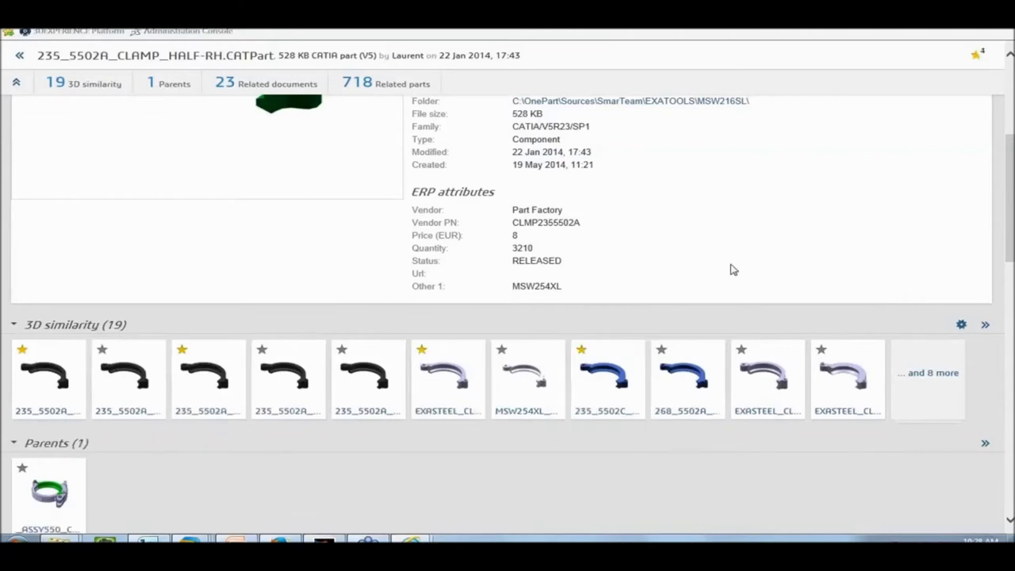
{"action": "scroll", "coordinate": [732, 270], "scroll_direction": "up", "scroll_amount": 5}
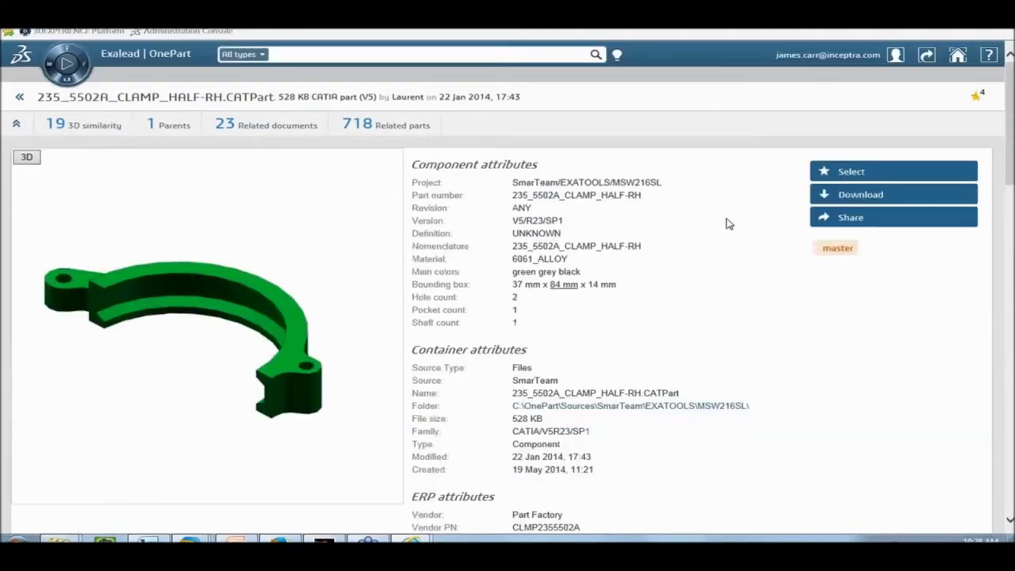
{"action": "mouse_move", "coordinate": [977, 97]}
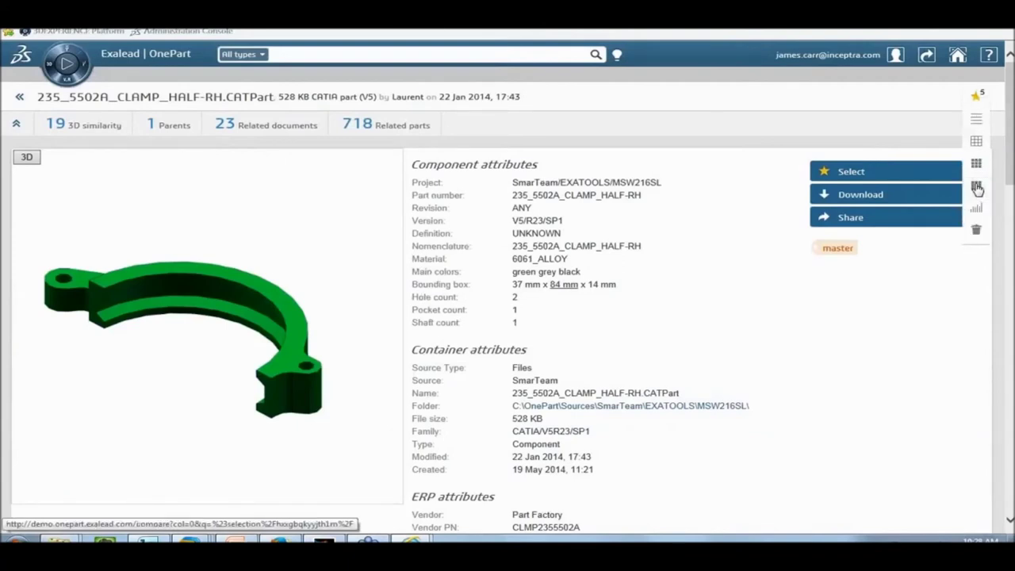
{"action": "left_click", "coordinate": [932, 193]}
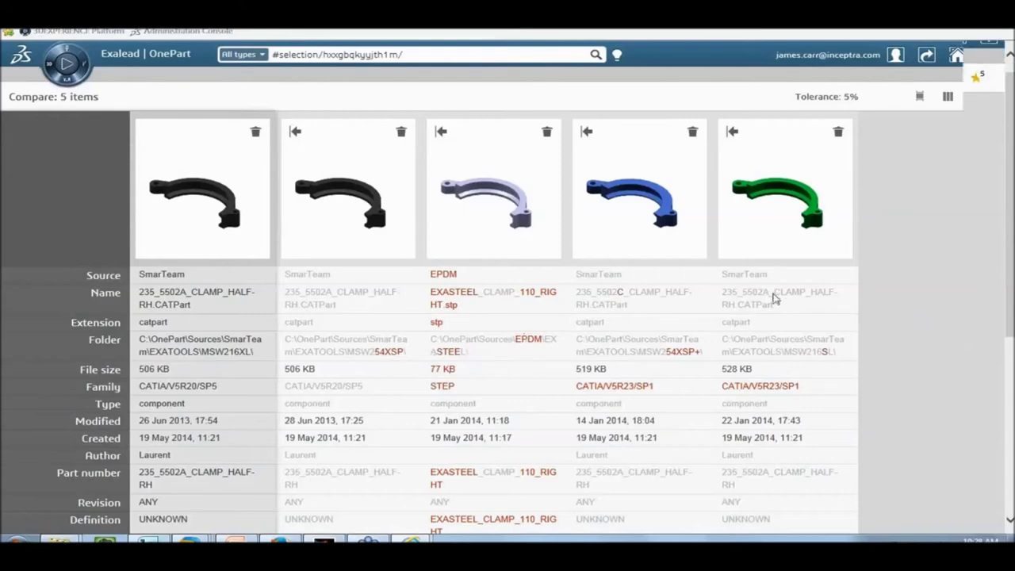
{"action": "scroll", "coordinate": [774, 297], "scroll_direction": "down", "scroll_amount": 2}
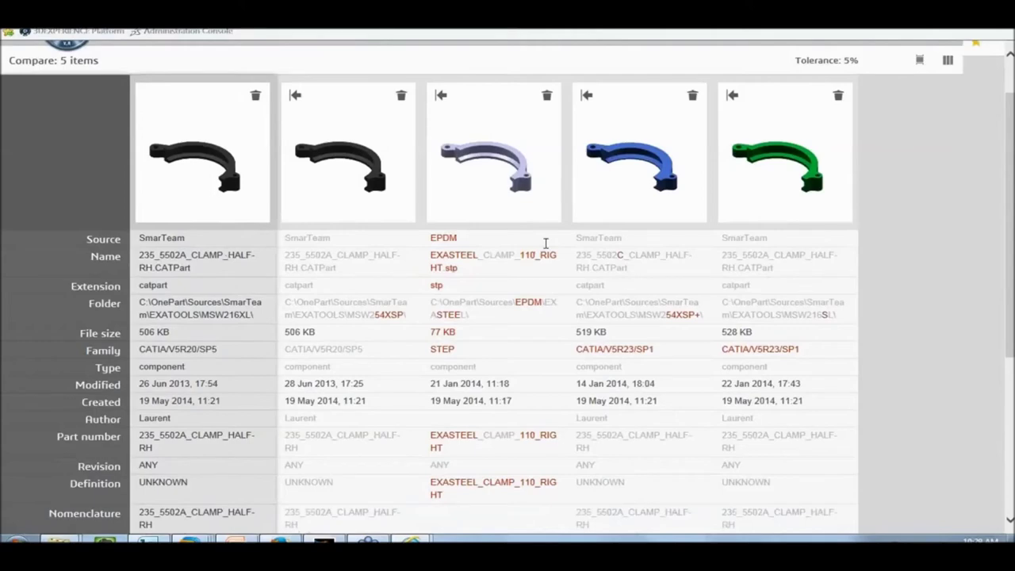
{"action": "scroll", "coordinate": [545, 243], "scroll_direction": "down", "scroll_amount": 1}
{"action": "scroll", "coordinate": [547, 246], "scroll_direction": "down", "scroll_amount": 1}
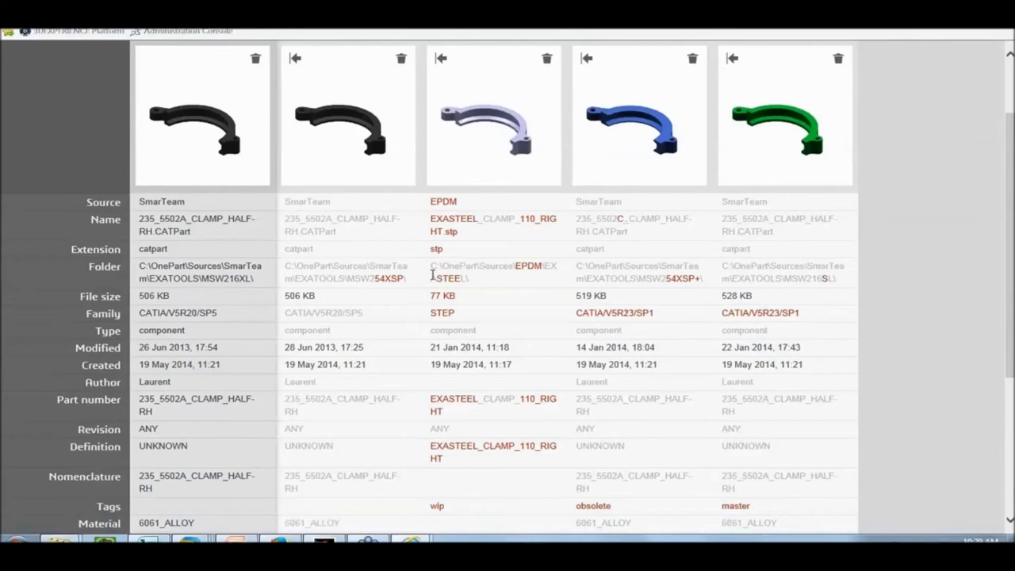
{"action": "scroll", "coordinate": [433, 275], "scroll_direction": "down", "scroll_amount": 3}
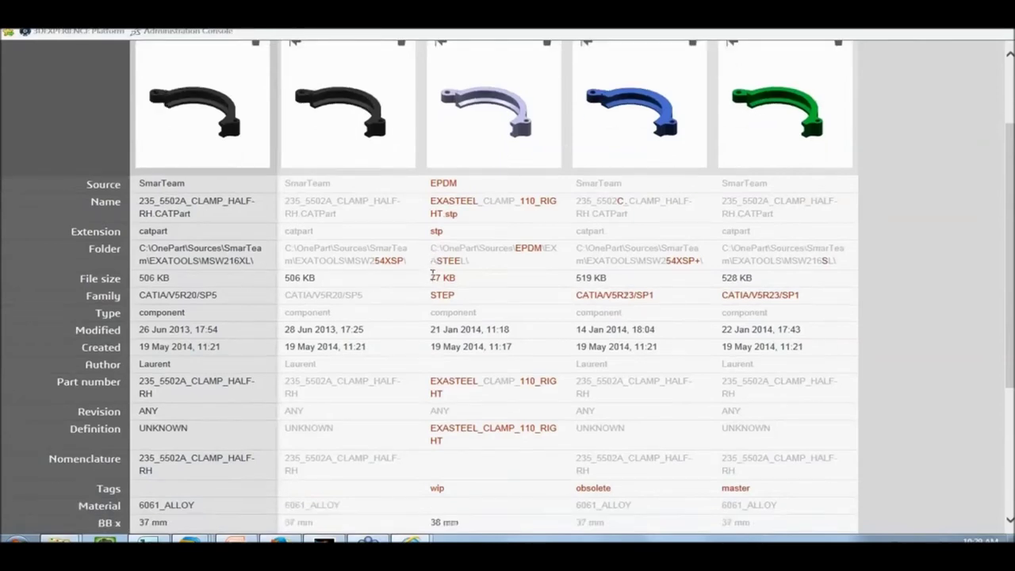
{"action": "scroll", "coordinate": [404, 295], "scroll_direction": "down", "scroll_amount": 4}
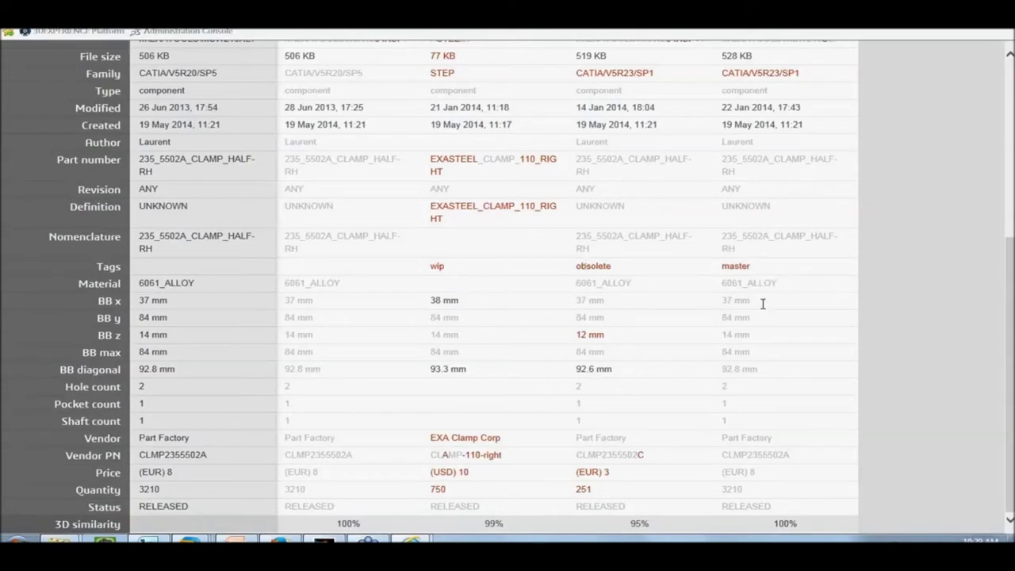
Step: Highlight the comparison's Price and Quantity rows and the green part's 3210 quantity
{"action": "scroll", "coordinate": [762, 304], "scroll_direction": "up", "scroll_amount": 1}
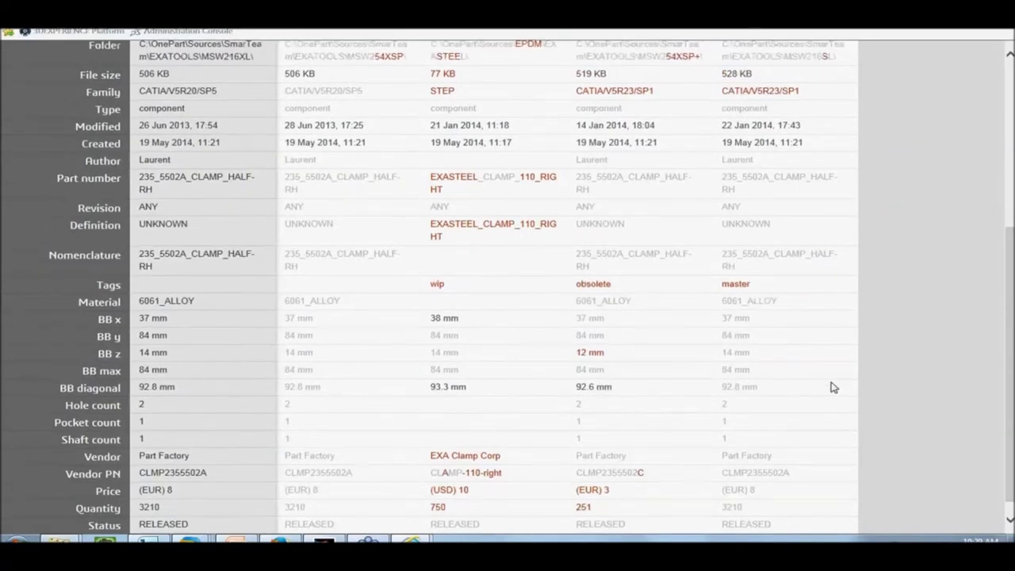
{"action": "scroll", "coordinate": [834, 388], "scroll_direction": "down", "scroll_amount": 1}
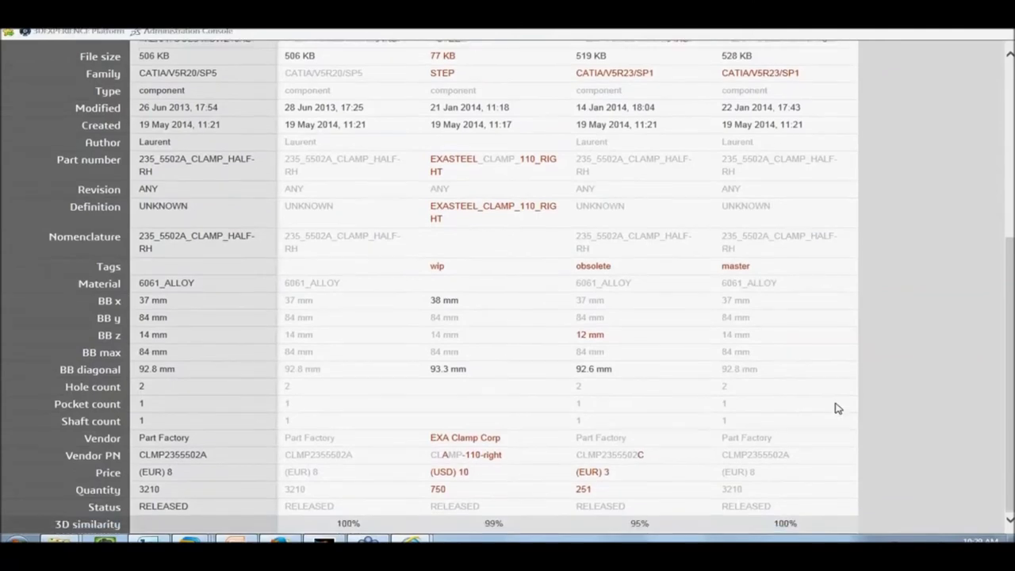
{"action": "double_click", "coordinate": [103, 472]}
{"action": "double_click", "coordinate": [98, 489]}
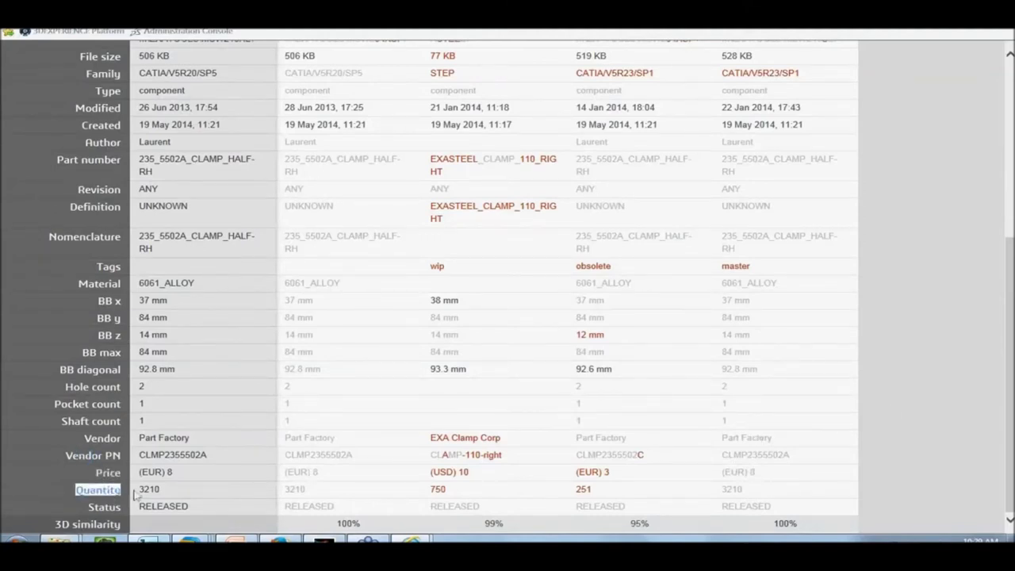
{"action": "double_click", "coordinate": [732, 491]}
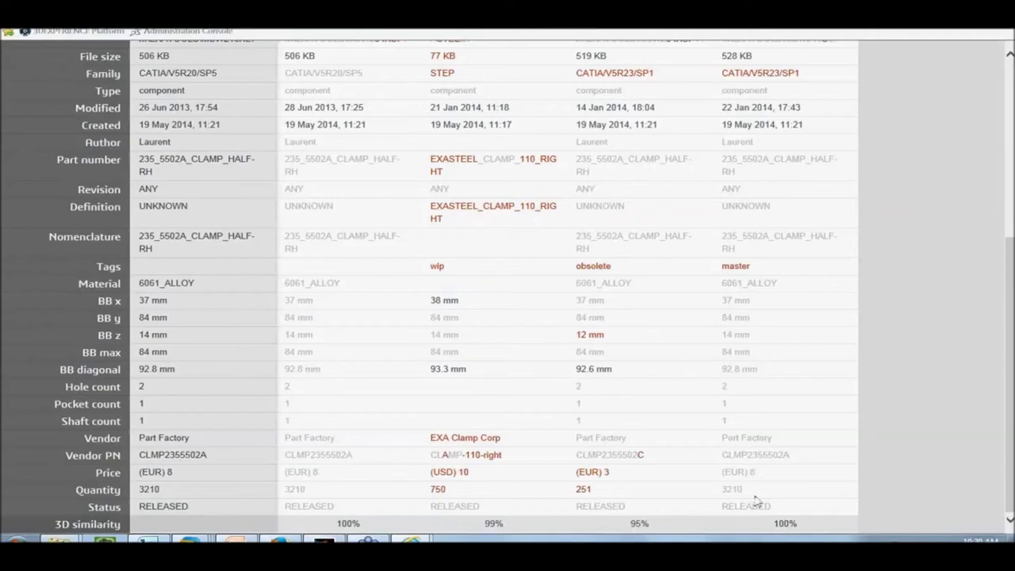
Step: Open the green 235_5502A_CLAMP_HALF-RH.CATPart detail page from the comparison
{"action": "scroll", "coordinate": [756, 502], "scroll_direction": "up", "scroll_amount": 1}
{"action": "scroll", "coordinate": [756, 497], "scroll_direction": "up", "scroll_amount": 5}
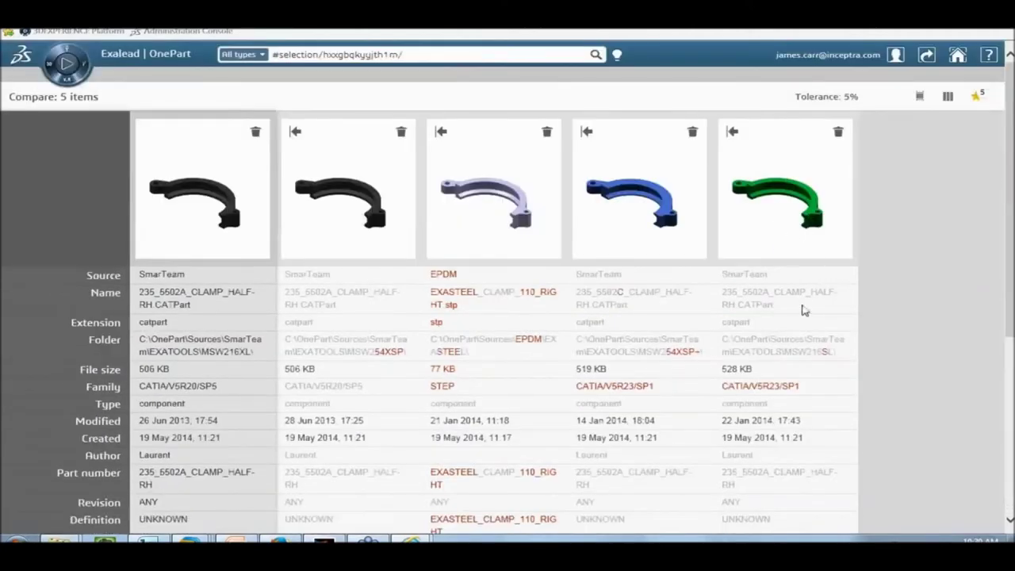
{"action": "left_click", "coordinate": [794, 211]}
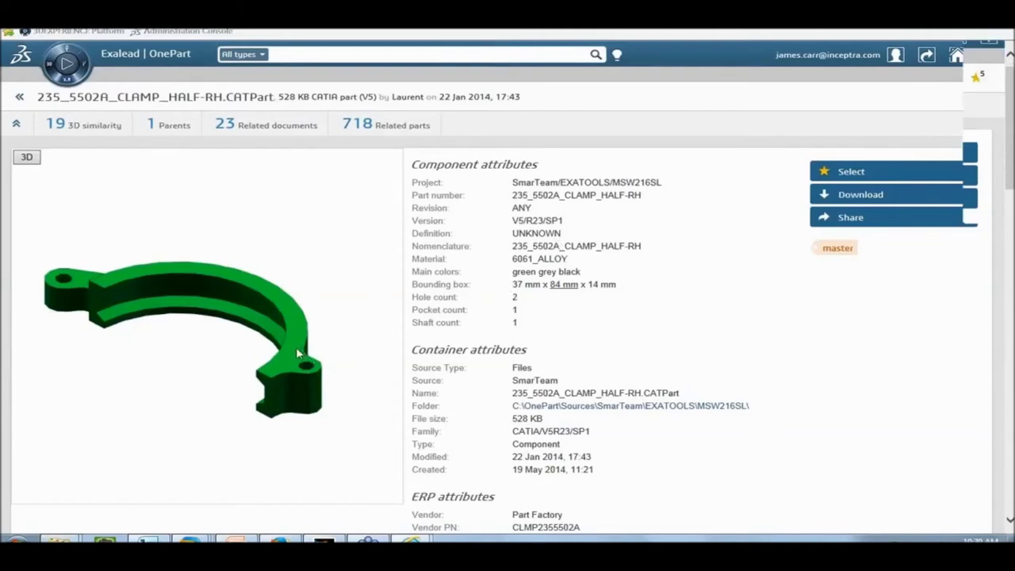
Step: Open the parent assembly _ASSY550_CLAMP.CATProduct from the Parents (1) section
{"action": "scroll", "coordinate": [296, 346], "scroll_direction": "down", "scroll_amount": 2}
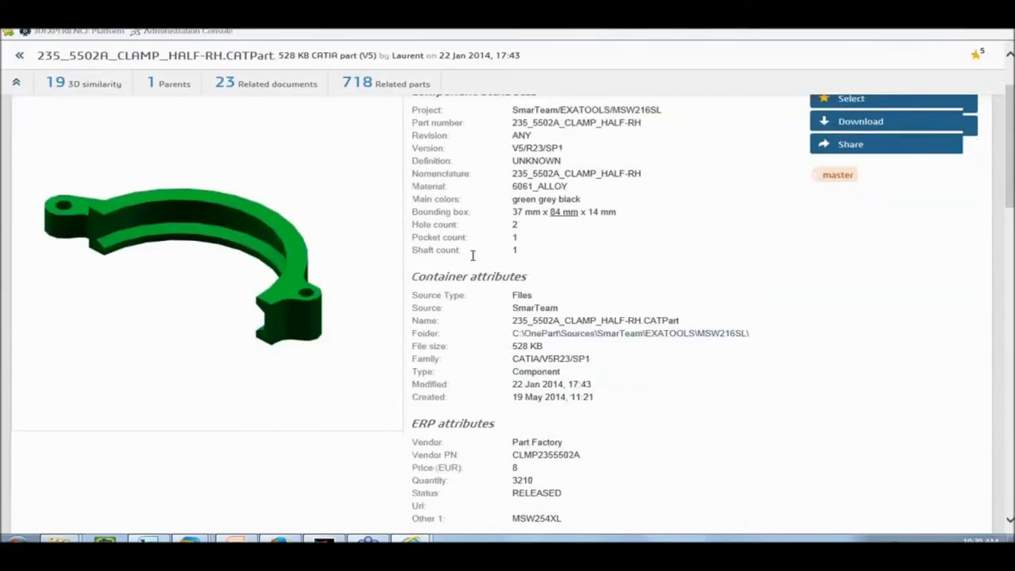
{"action": "scroll", "coordinate": [472, 255], "scroll_direction": "down", "scroll_amount": 3}
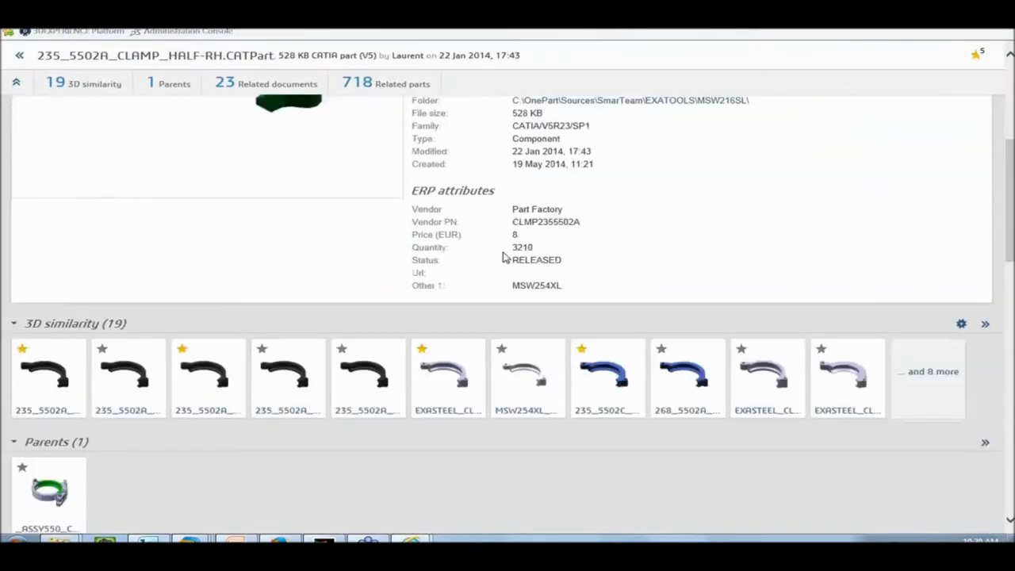
{"action": "scroll", "coordinate": [504, 256], "scroll_direction": "down", "scroll_amount": 3}
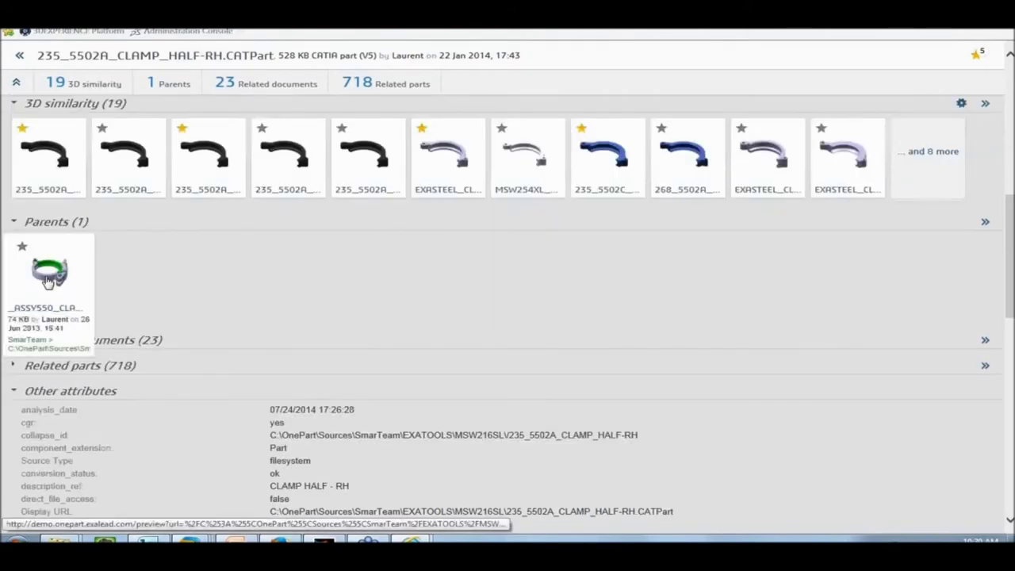
{"action": "left_click", "coordinate": [49, 279]}
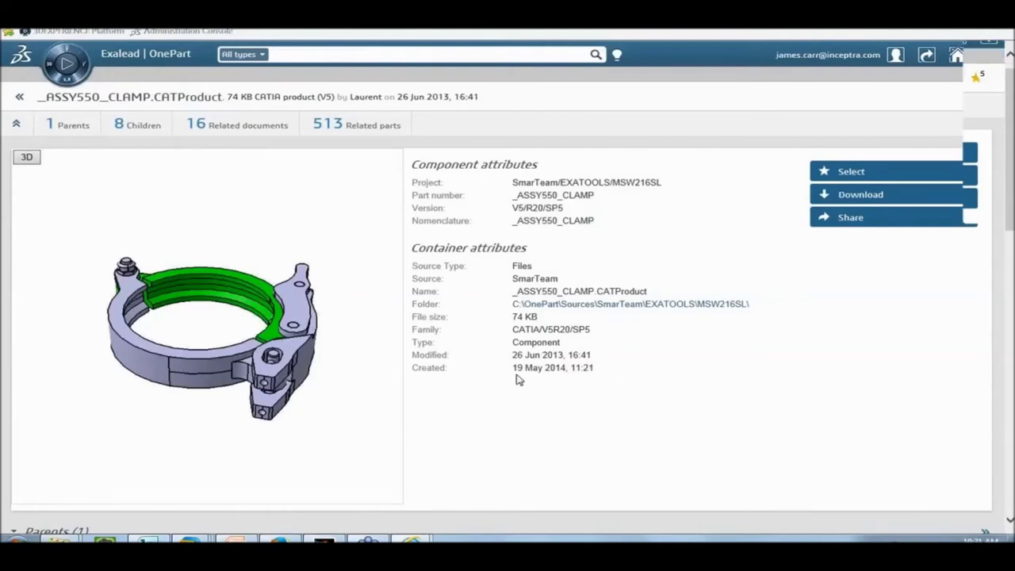
Step: Scroll through the assembly's Children (8) and open the green 235_5502A clamp half
{"action": "scroll", "coordinate": [518, 379], "scroll_direction": "down", "scroll_amount": 1}
{"action": "scroll", "coordinate": [610, 273], "scroll_direction": "down", "scroll_amount": 2}
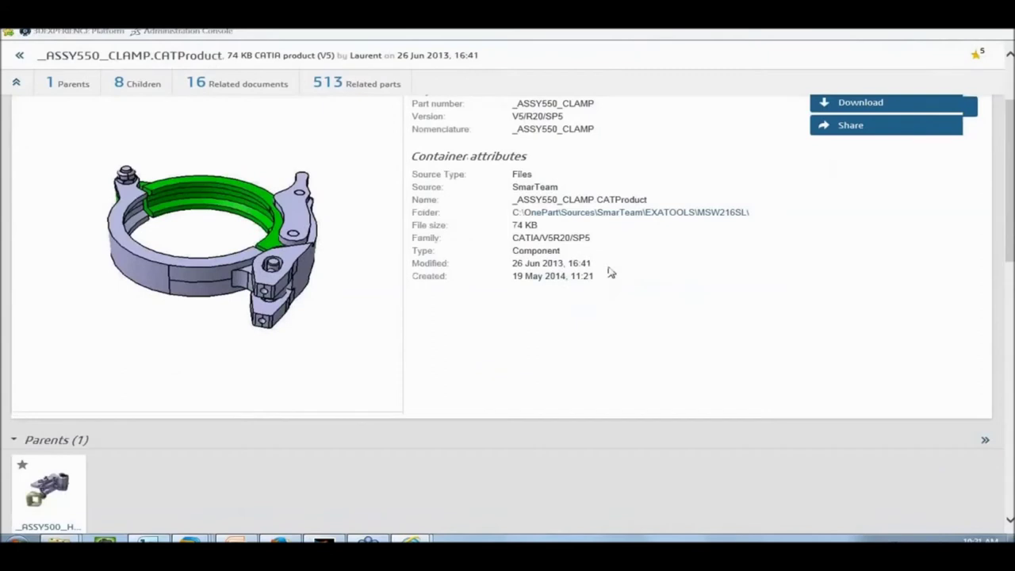
{"action": "scroll", "coordinate": [610, 273], "scroll_direction": "down", "scroll_amount": 4}
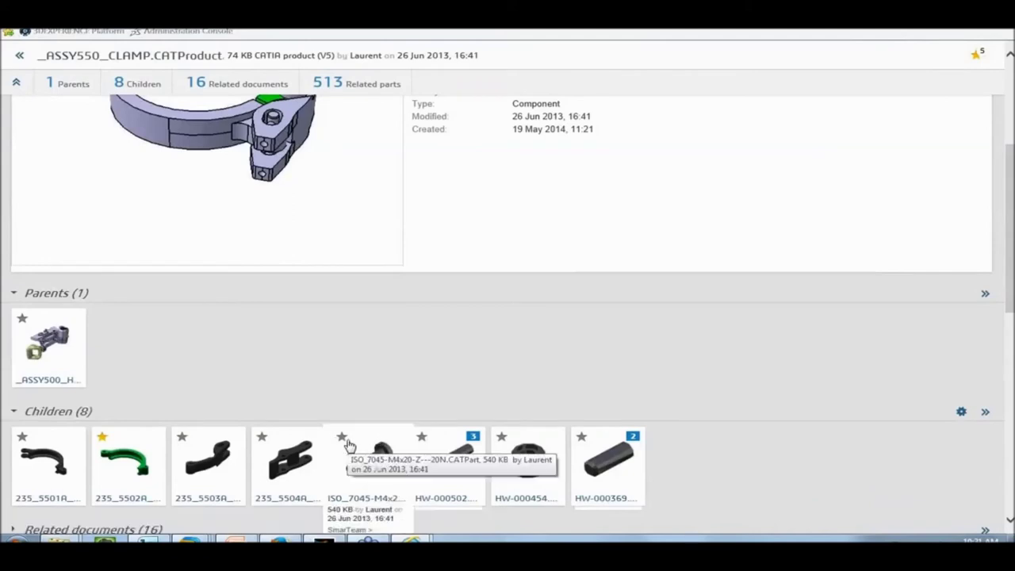
{"action": "scroll", "coordinate": [349, 445], "scroll_direction": "down", "scroll_amount": 1}
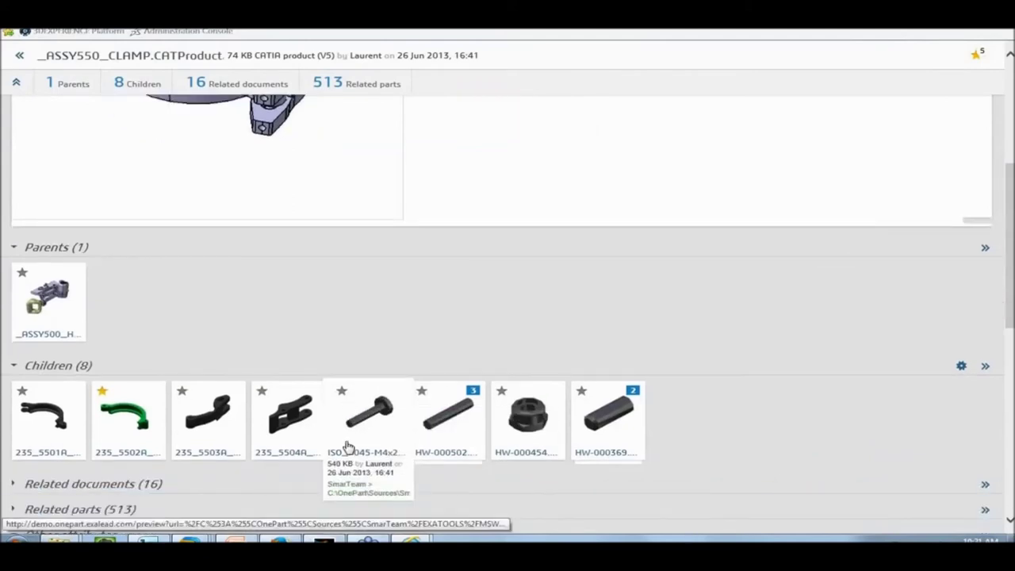
{"action": "left_click", "coordinate": [123, 409]}
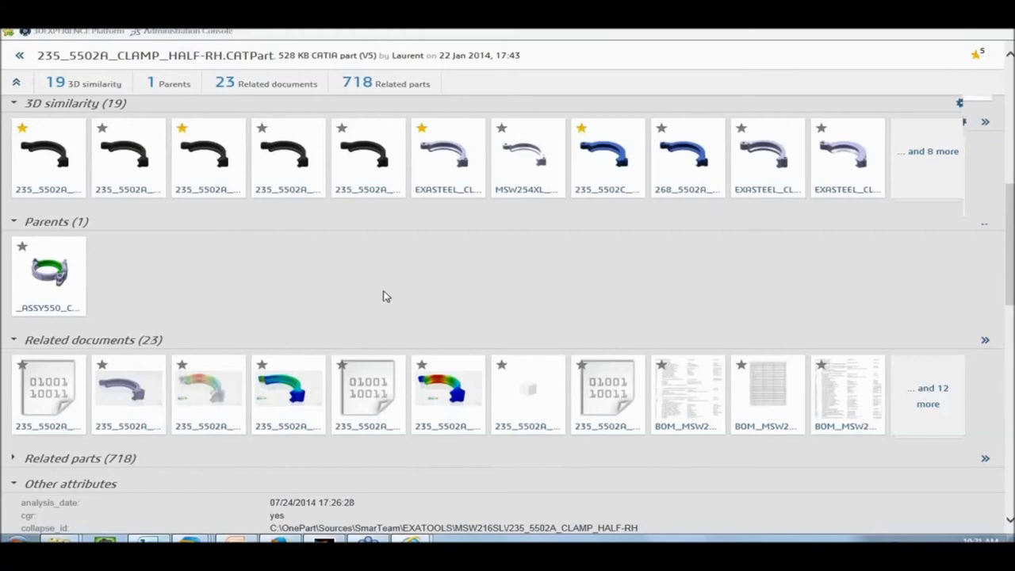
{"action": "scroll", "coordinate": [383, 296], "scroll_direction": "up", "scroll_amount": 1}
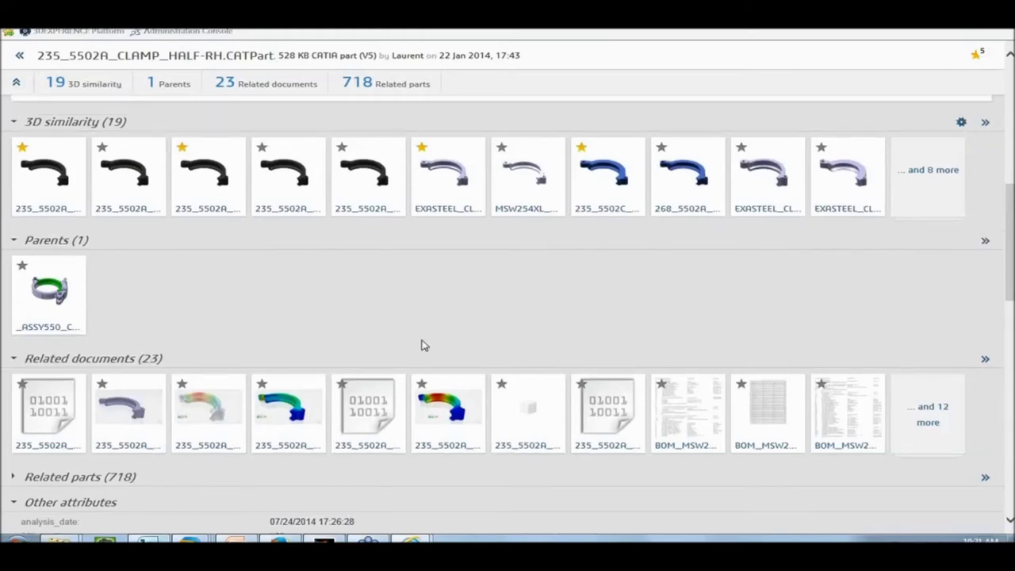
{"action": "mouse_move", "coordinate": [759, 417]}
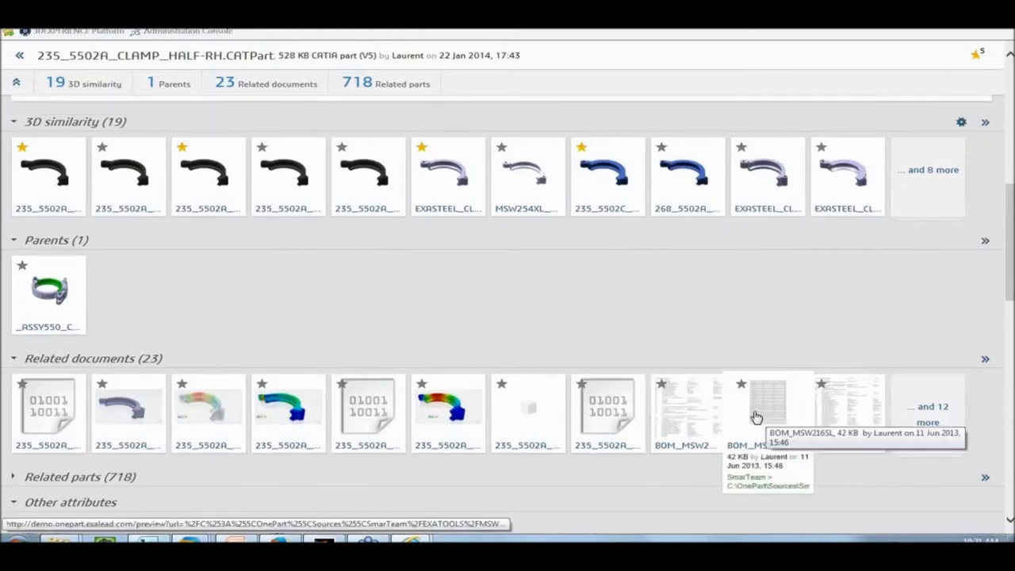
{"action": "mouse_move", "coordinate": [676, 417]}
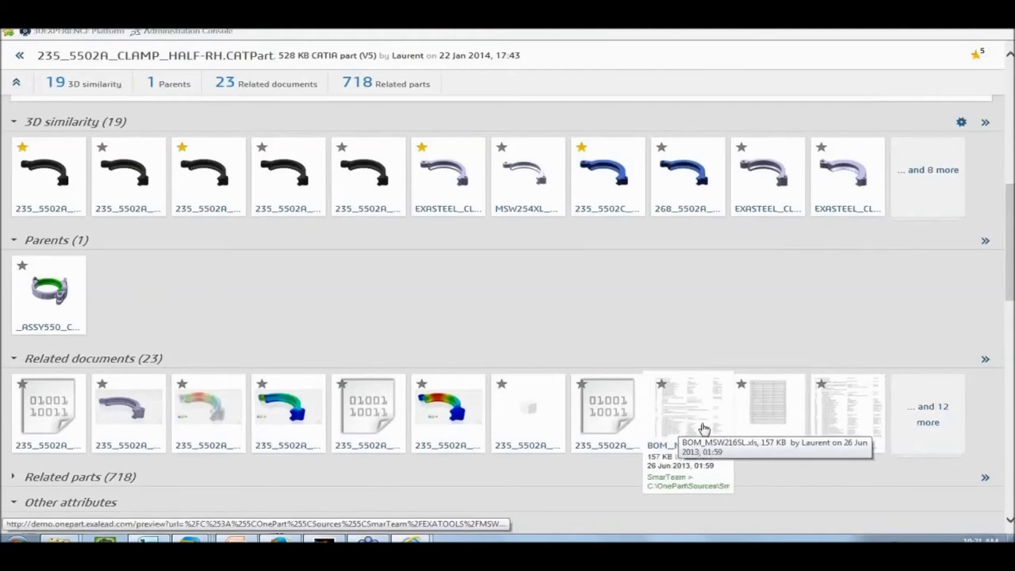
{"action": "mouse_move", "coordinate": [451, 420]}
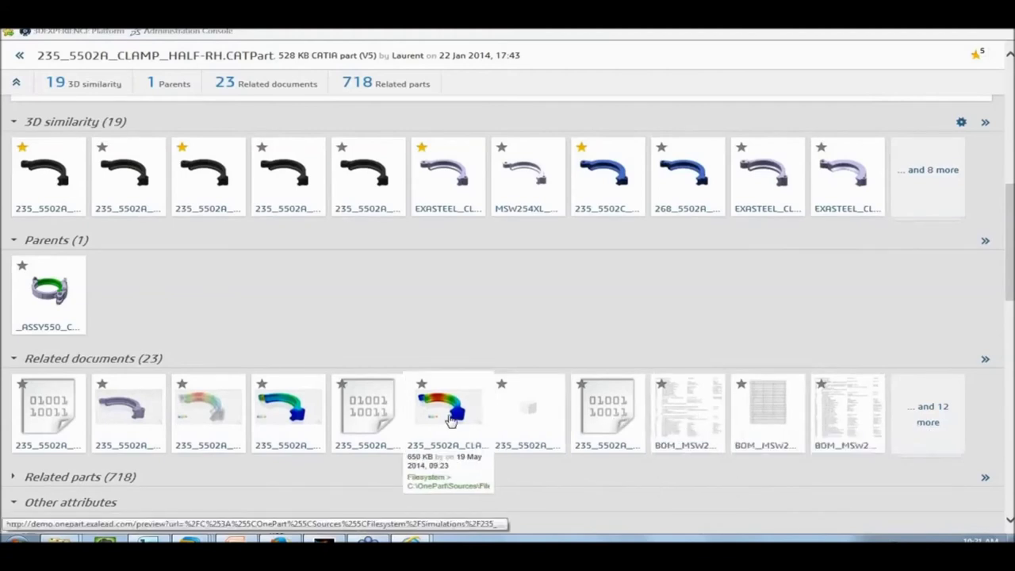
{"action": "left_click", "coordinate": [449, 422]}
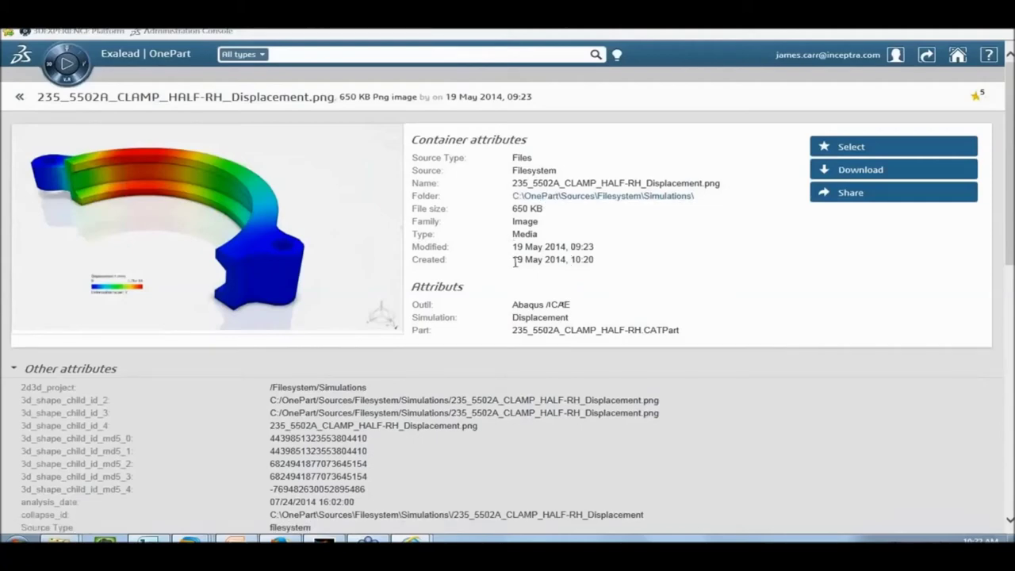
{"action": "left_click", "coordinate": [519, 330]}
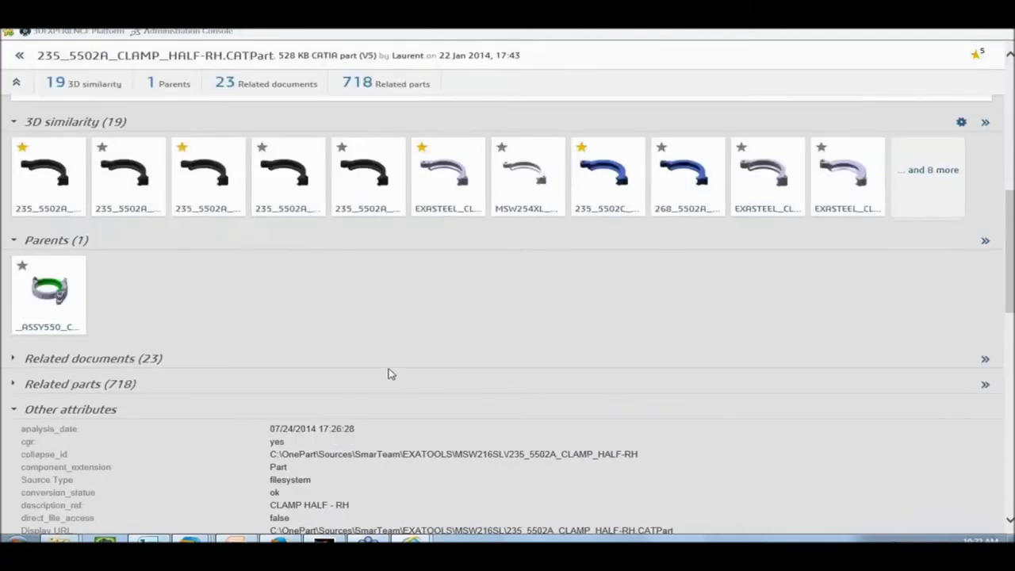
{"action": "left_click", "coordinate": [74, 358]}
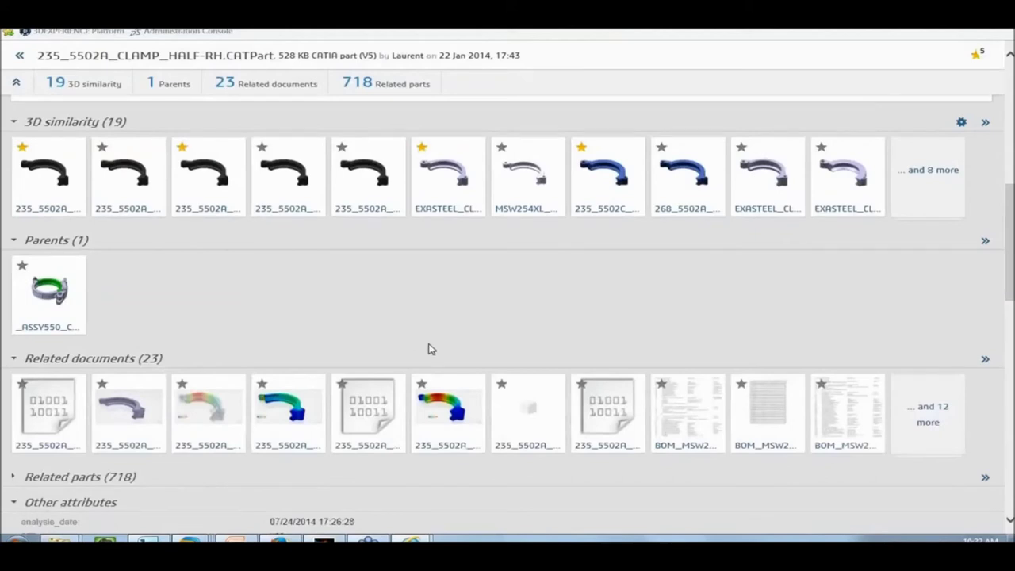
{"action": "mouse_move", "coordinate": [342, 440]}
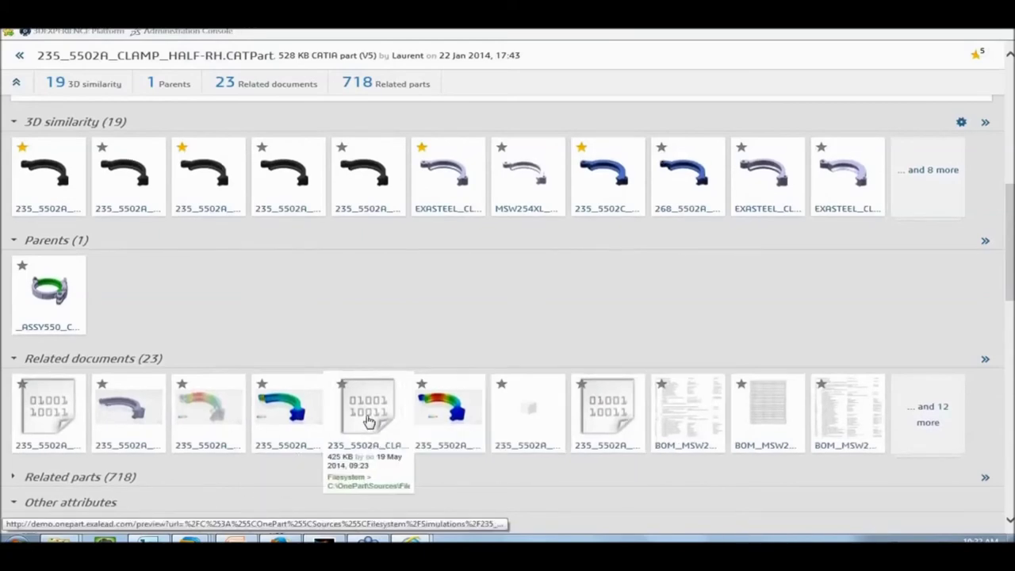
Step: Download the 235_5502A_CLAMP_HALF-RH.inp simulation file and return to the clamp half's page
{"action": "left_click", "coordinate": [368, 421]}
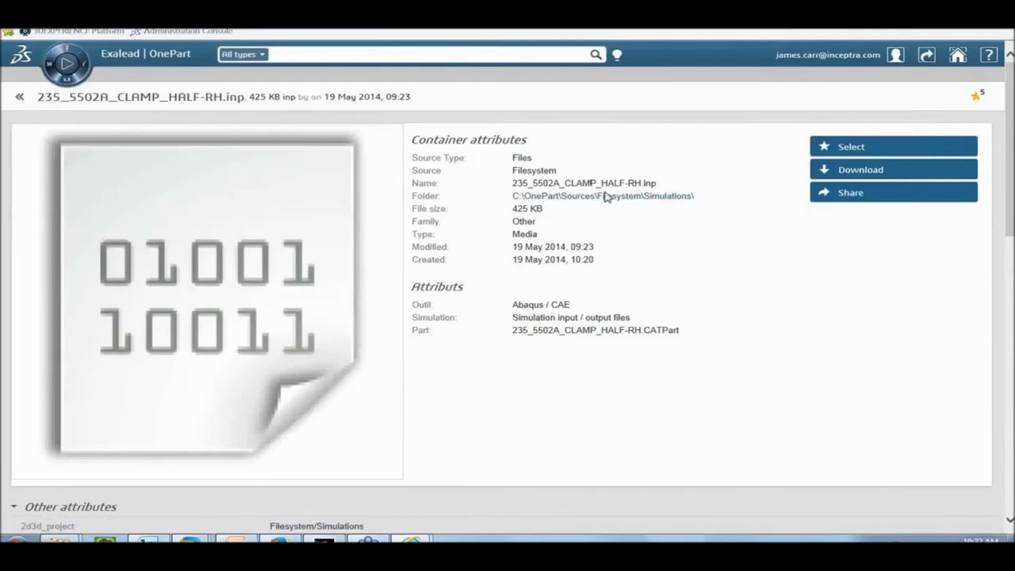
{"action": "left_click", "coordinate": [850, 181]}
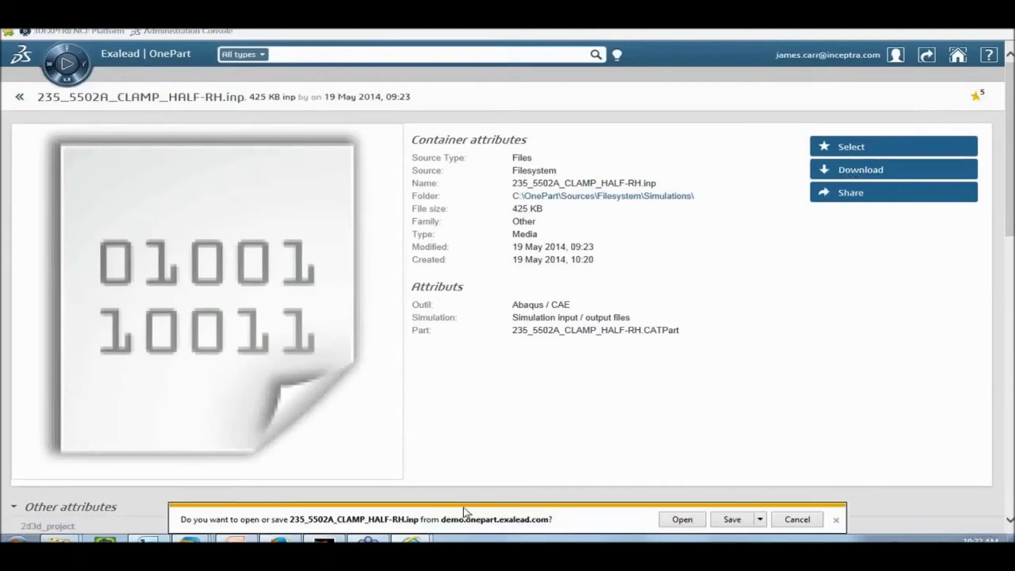
{"action": "left_click", "coordinate": [837, 520]}
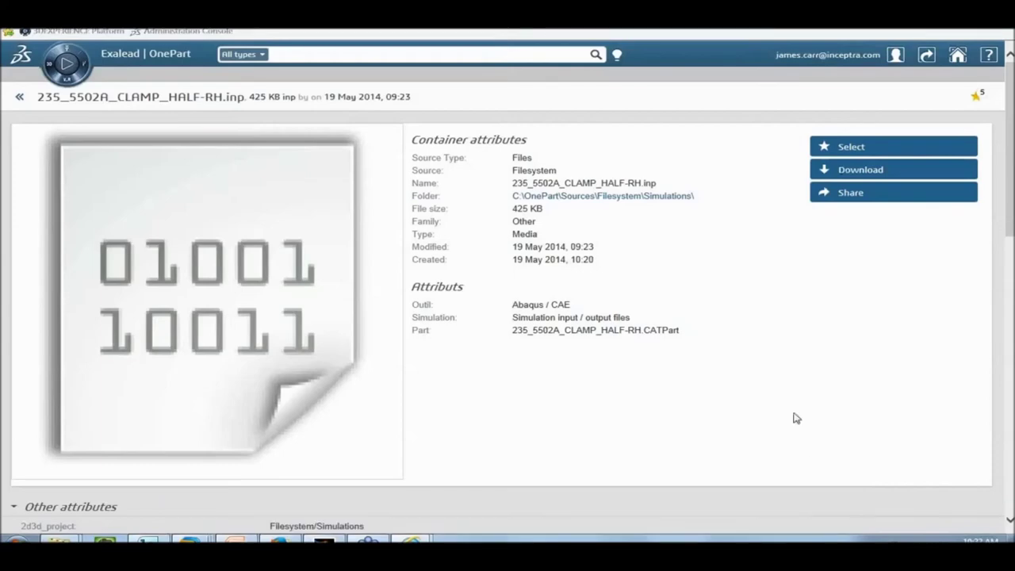
{"action": "key", "text": "alt+Left"}
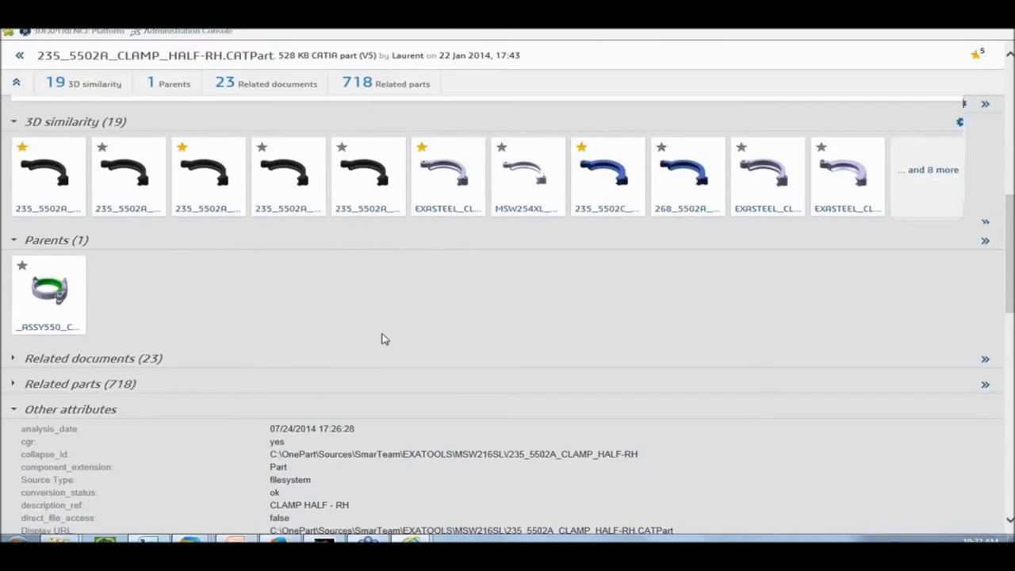
{"action": "scroll", "coordinate": [383, 340], "scroll_direction": "down", "scroll_amount": 2}
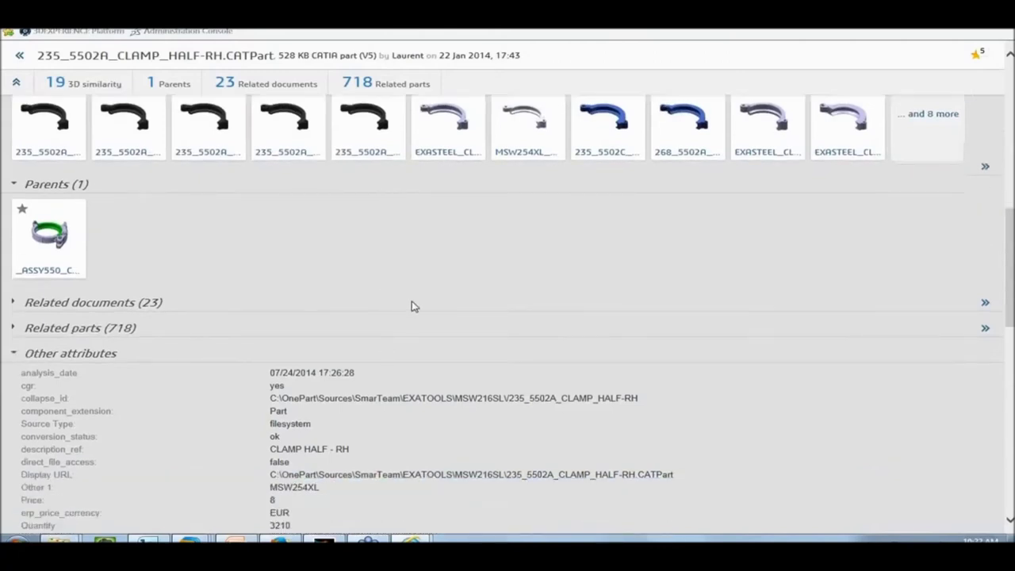
{"action": "scroll", "coordinate": [412, 307], "scroll_direction": "down", "scroll_amount": 6}
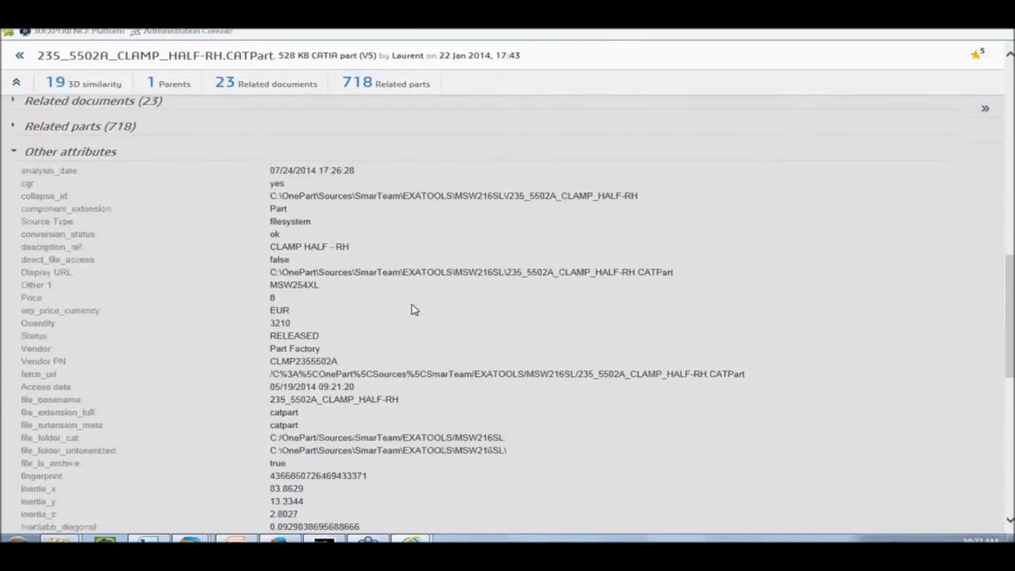
{"action": "scroll", "coordinate": [456, 321], "scroll_direction": "down", "scroll_amount": 1}
{"action": "scroll", "coordinate": [376, 418], "scroll_direction": "down", "scroll_amount": 5}
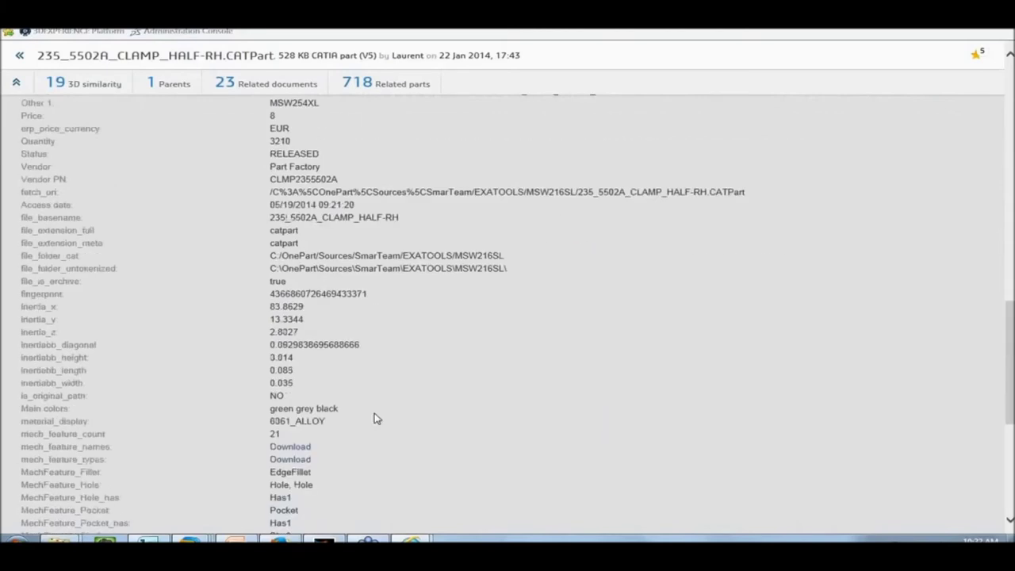
{"action": "scroll", "coordinate": [392, 414], "scroll_direction": "up", "scroll_amount": 5}
{"action": "scroll", "coordinate": [392, 415], "scroll_direction": "up", "scroll_amount": 1}
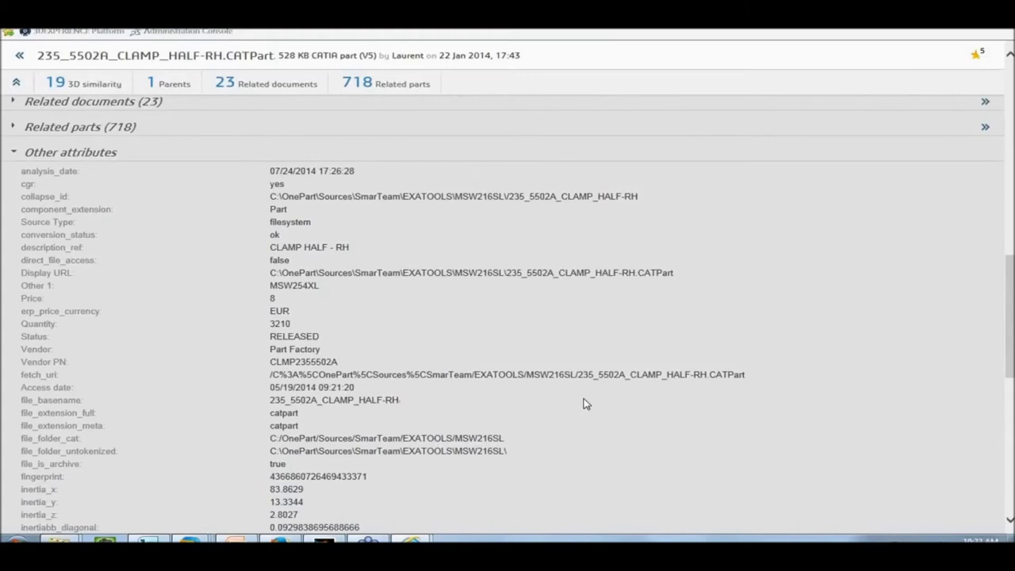
{"action": "scroll", "coordinate": [577, 402], "scroll_direction": "down", "scroll_amount": 1}
{"action": "scroll", "coordinate": [295, 224], "scroll_direction": "down", "scroll_amount": 5}
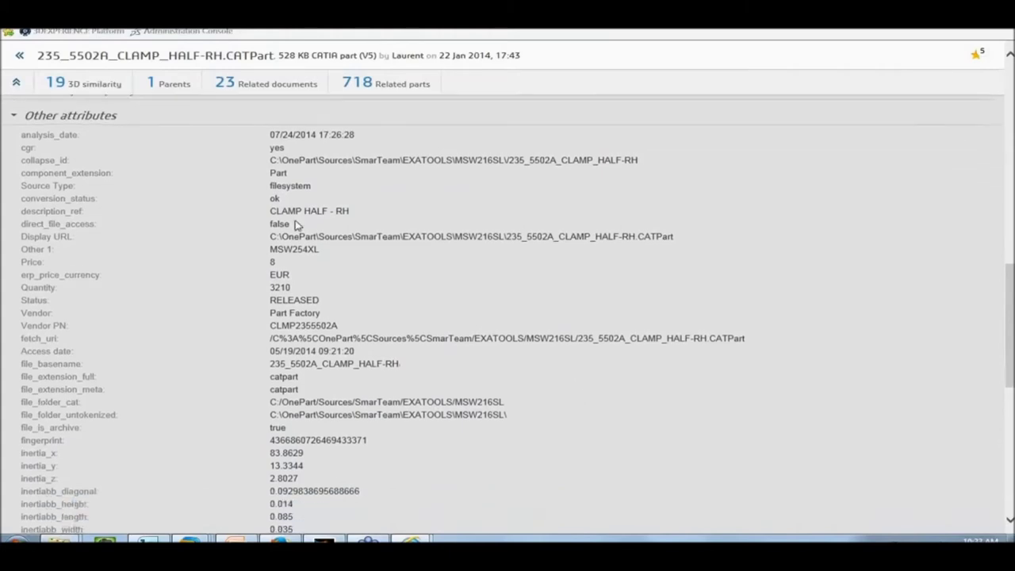
{"action": "scroll", "coordinate": [338, 356], "scroll_direction": "down", "scroll_amount": 8}
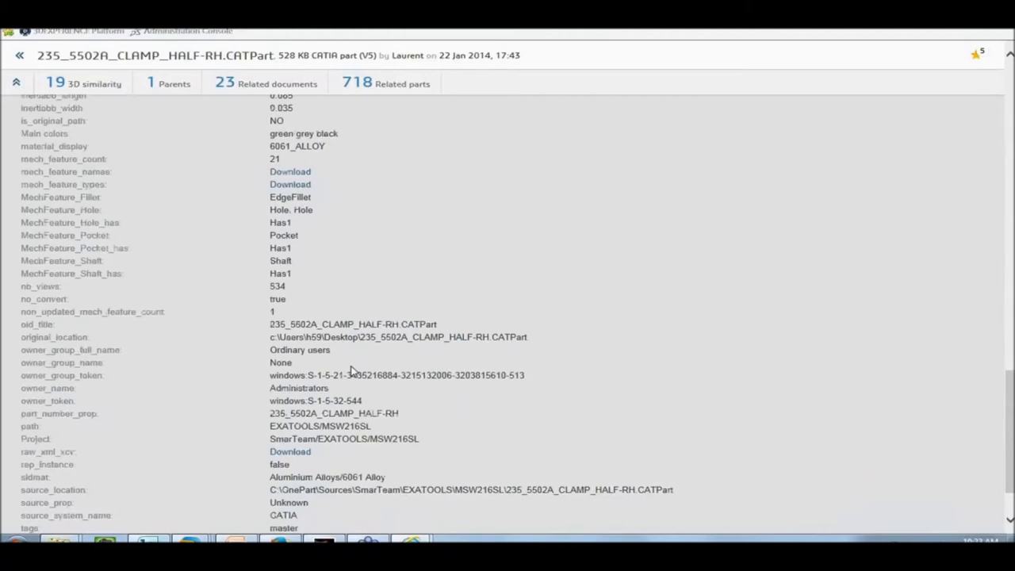
{"action": "scroll", "coordinate": [352, 371], "scroll_direction": "up", "scroll_amount": 15}
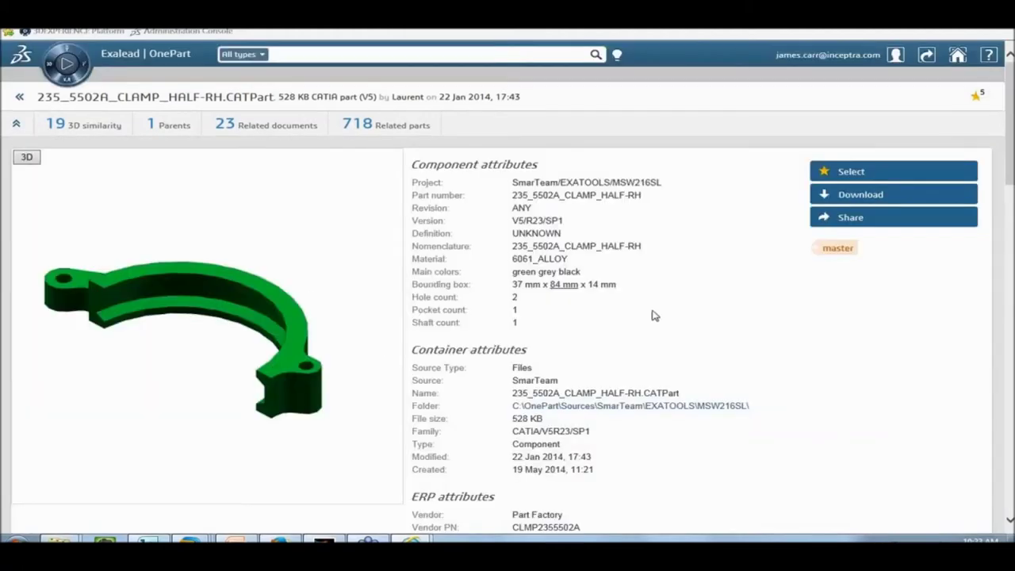
Step: Leave the part details, clear the search query and return Home to list all 12,769 items
{"action": "left_click", "coordinate": [20, 96]}
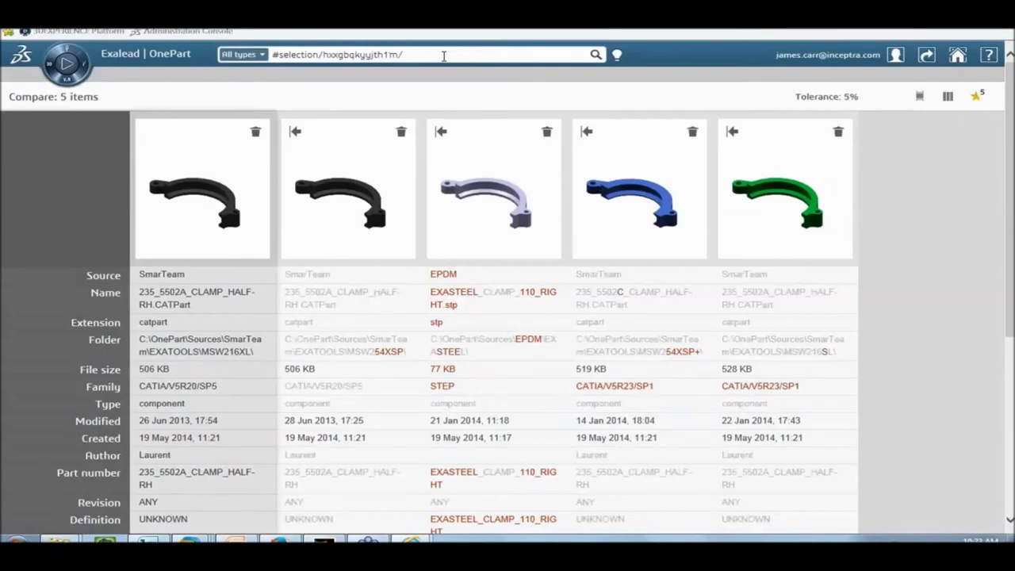
{"action": "left_click", "coordinate": [419, 54]}
{"action": "key", "text": "BackSpace"}
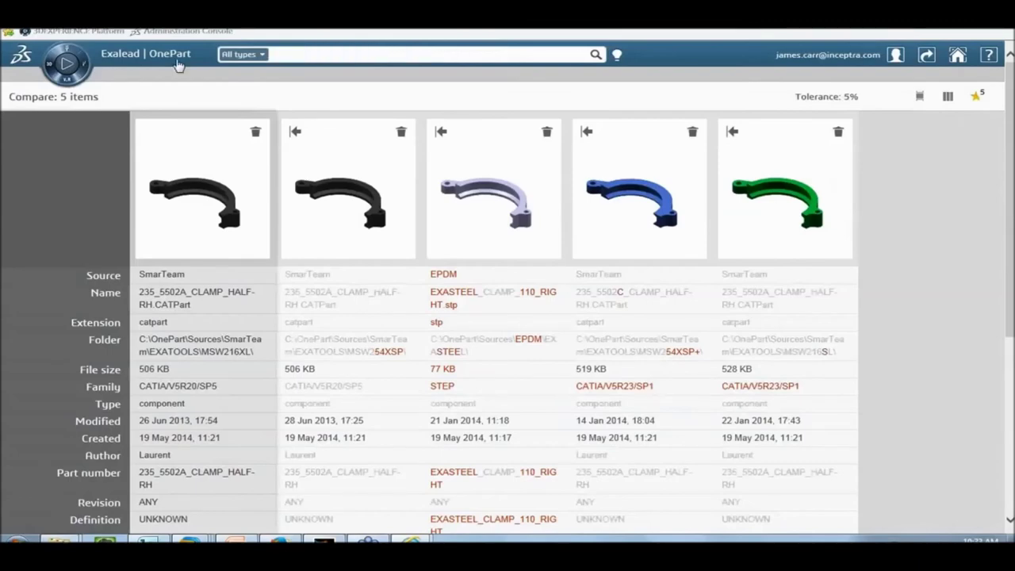
{"action": "key", "text": "Return"}
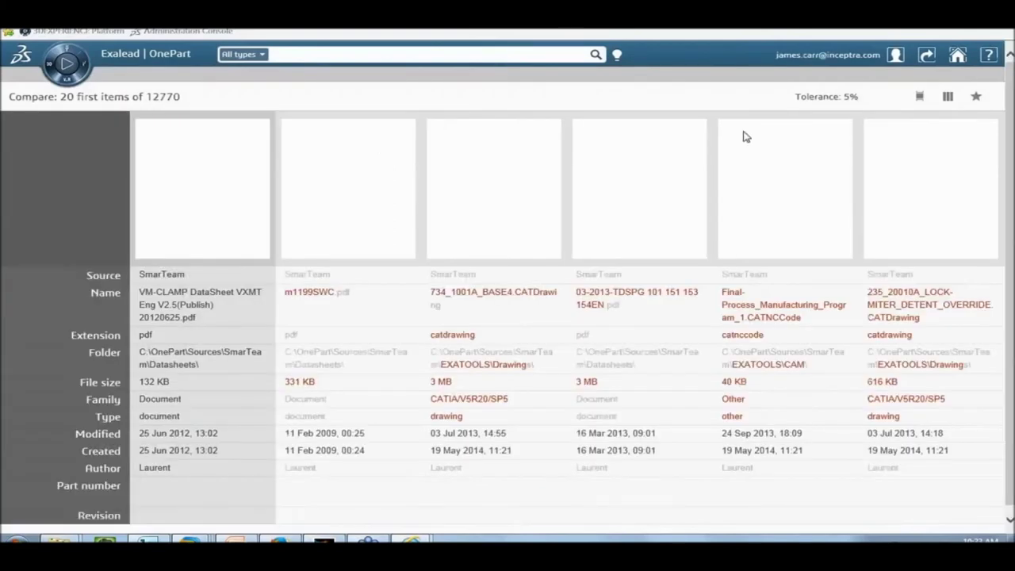
{"action": "left_click", "coordinate": [977, 96]}
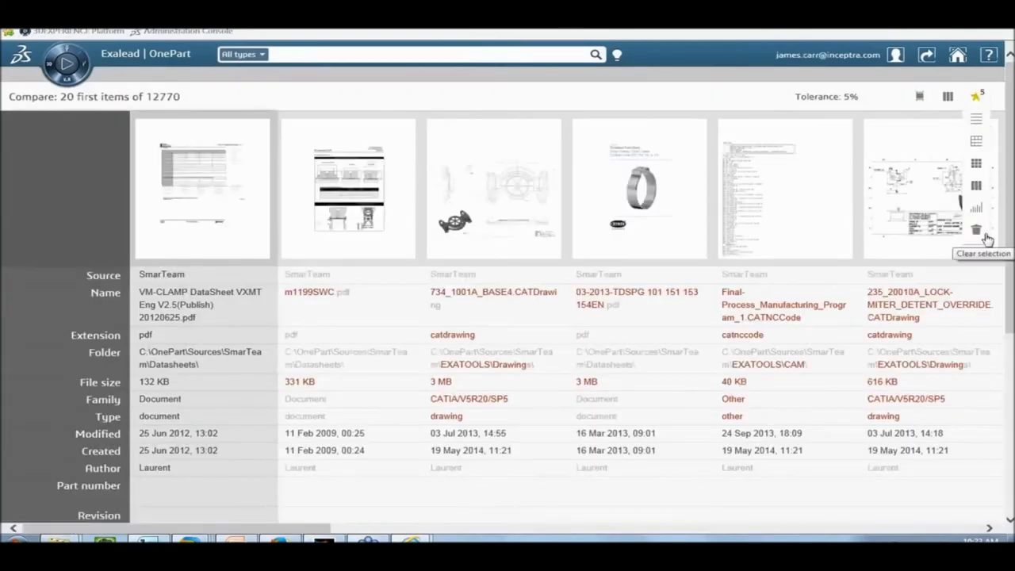
{"action": "left_click", "coordinate": [960, 57]}
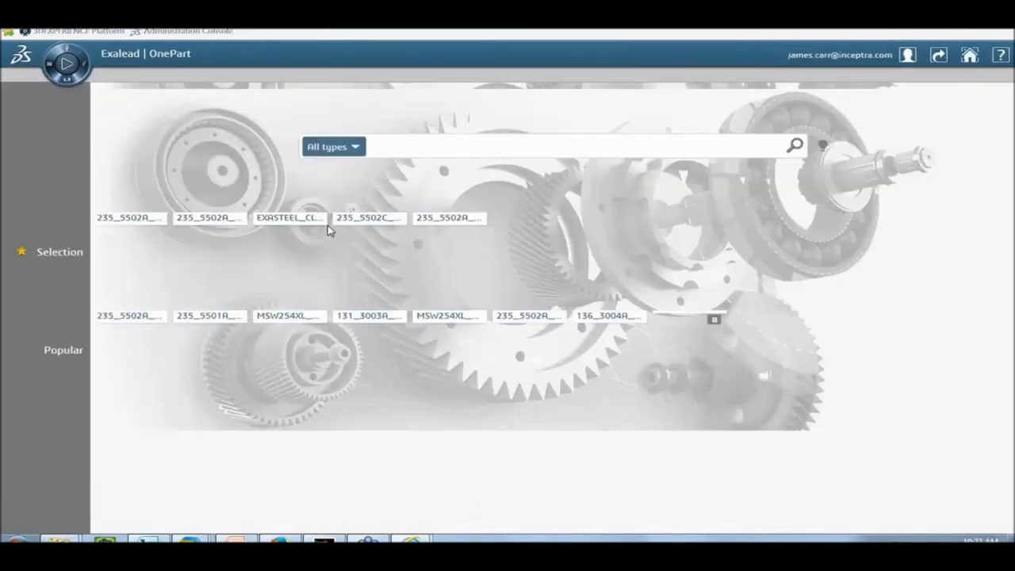
{"action": "mouse_move", "coordinate": [293, 262]}
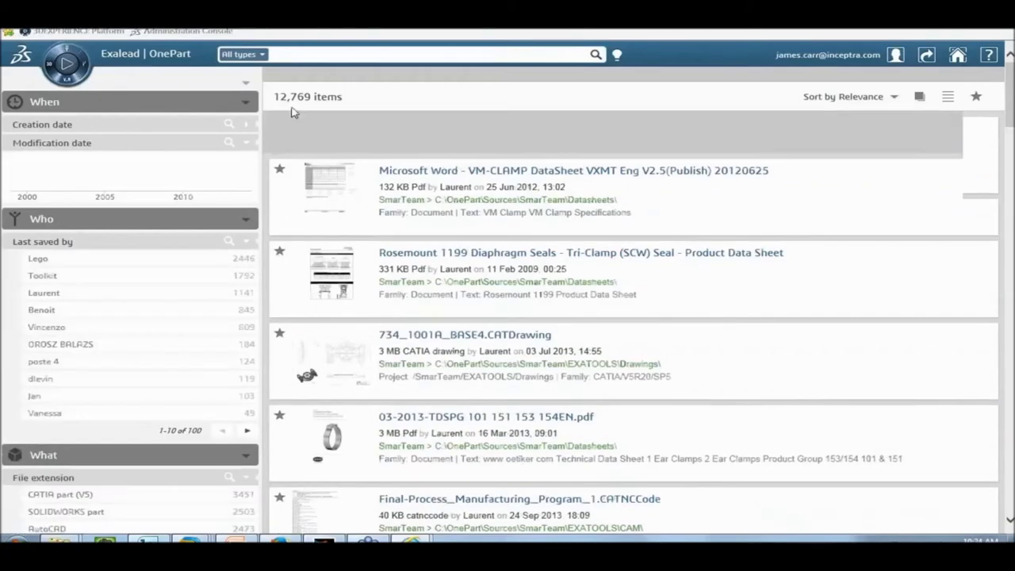
{"action": "triple_click", "coordinate": [332, 99]}
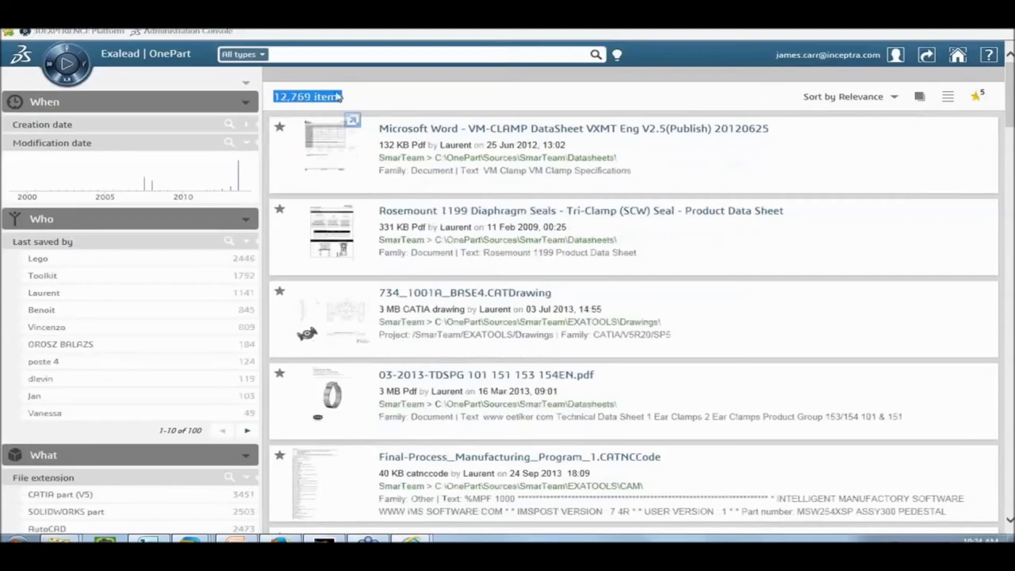
{"action": "left_click", "coordinate": [367, 96]}
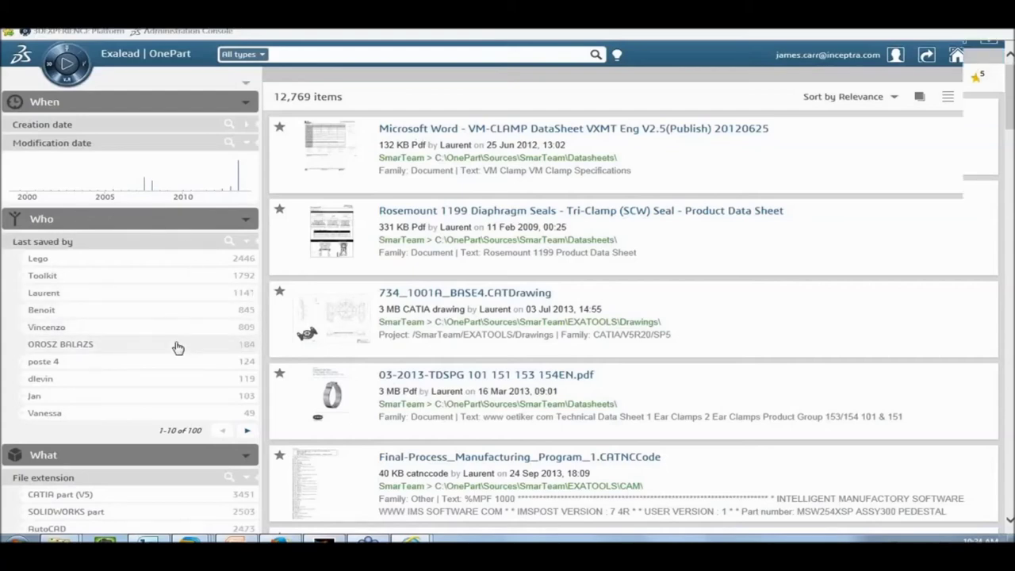
{"action": "scroll", "coordinate": [178, 347], "scroll_direction": "down", "scroll_amount": 1}
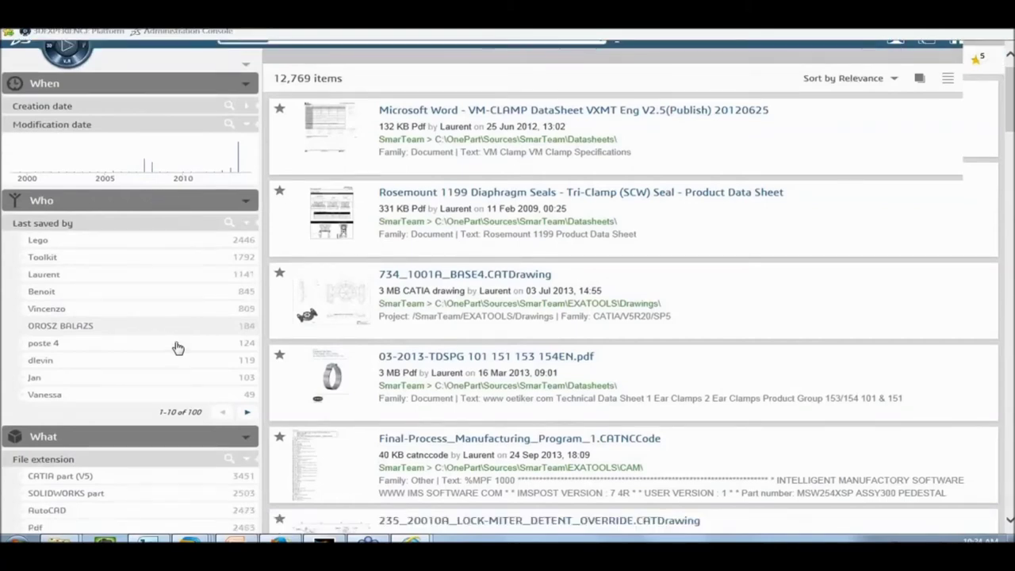
{"action": "scroll", "coordinate": [167, 334], "scroll_direction": "down", "scroll_amount": 1}
{"action": "scroll", "coordinate": [159, 301], "scroll_direction": "up", "scroll_amount": 2}
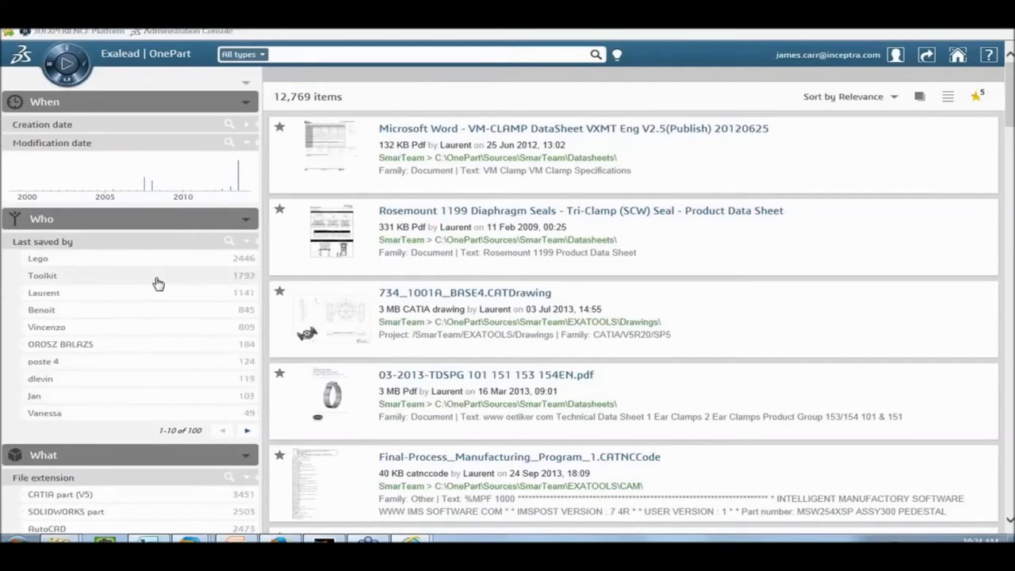
{"action": "scroll", "coordinate": [159, 284], "scroll_direction": "down", "scroll_amount": 1}
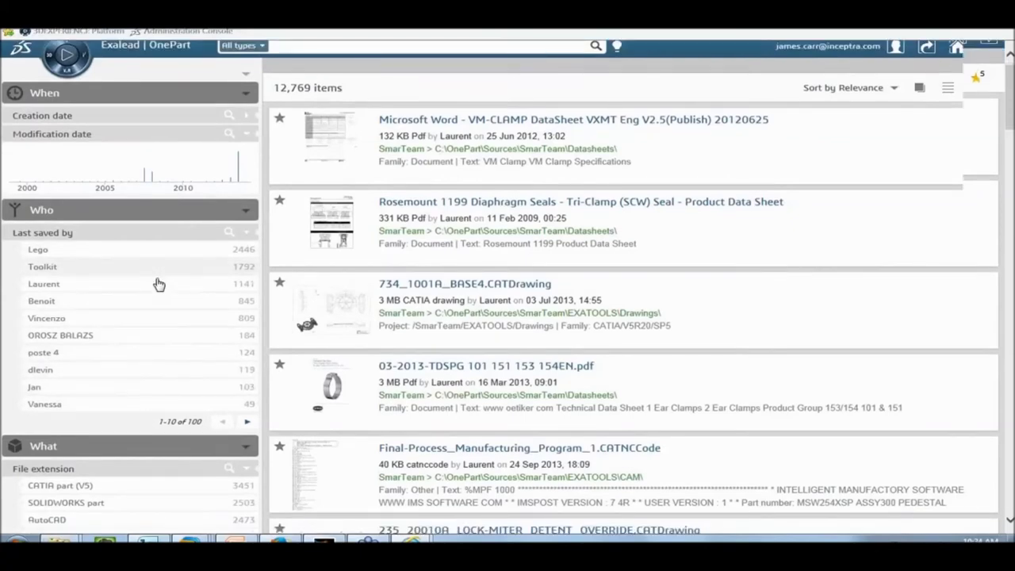
{"action": "scroll", "coordinate": [159, 284], "scroll_direction": "down", "scroll_amount": 4}
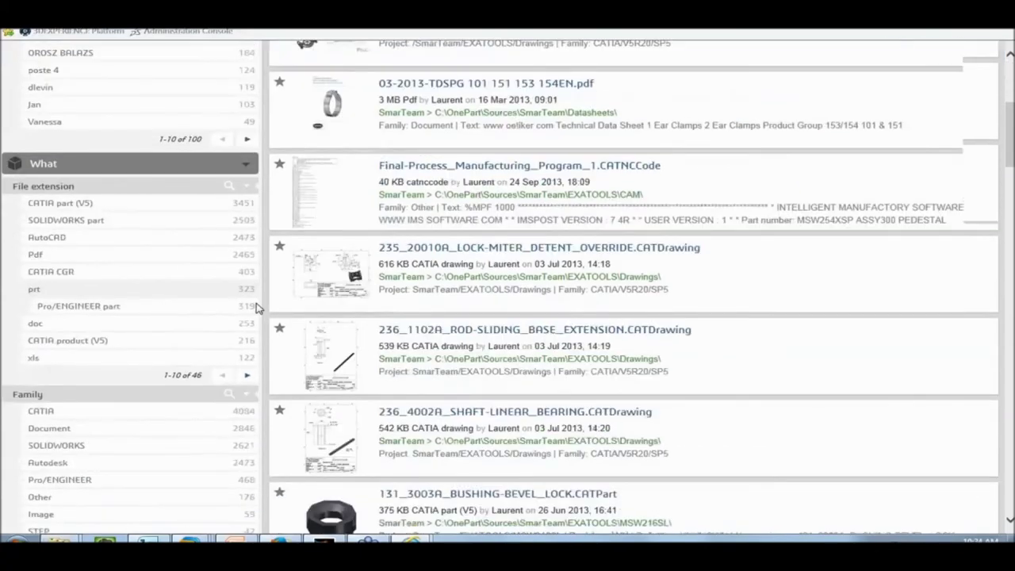
{"action": "scroll", "coordinate": [136, 272], "scroll_direction": "down", "scroll_amount": 1}
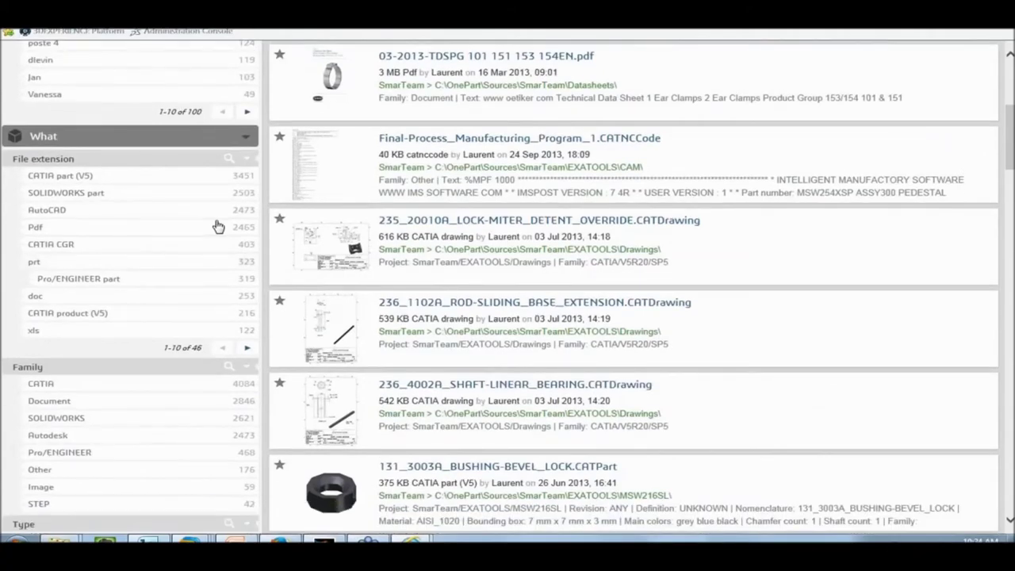
{"action": "scroll", "coordinate": [238, 232], "scroll_direction": "down", "scroll_amount": 1}
{"action": "scroll", "coordinate": [261, 246], "scroll_direction": "down", "scroll_amount": 1}
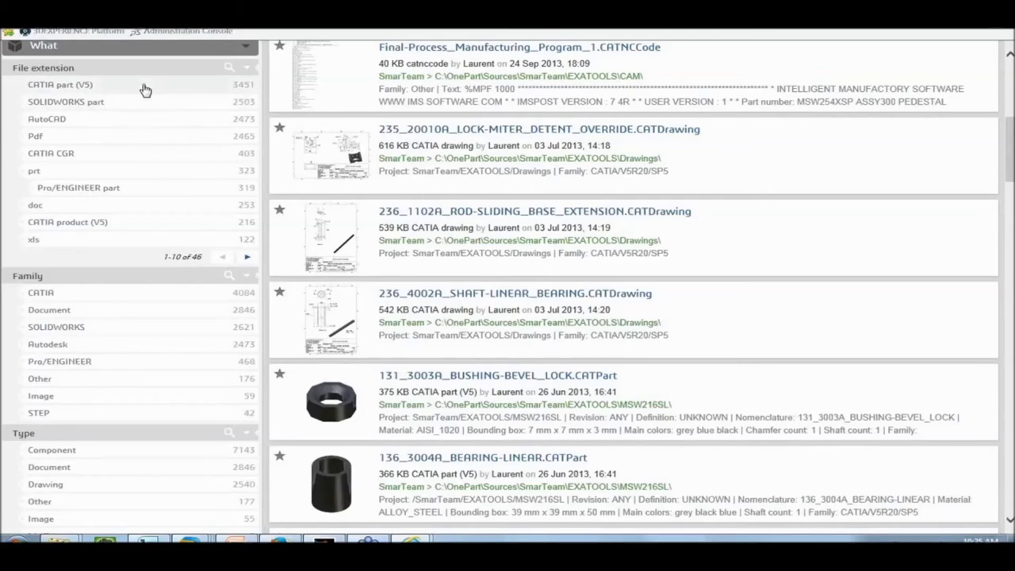
{"action": "scroll", "coordinate": [262, 251], "scroll_direction": "down", "scroll_amount": 1}
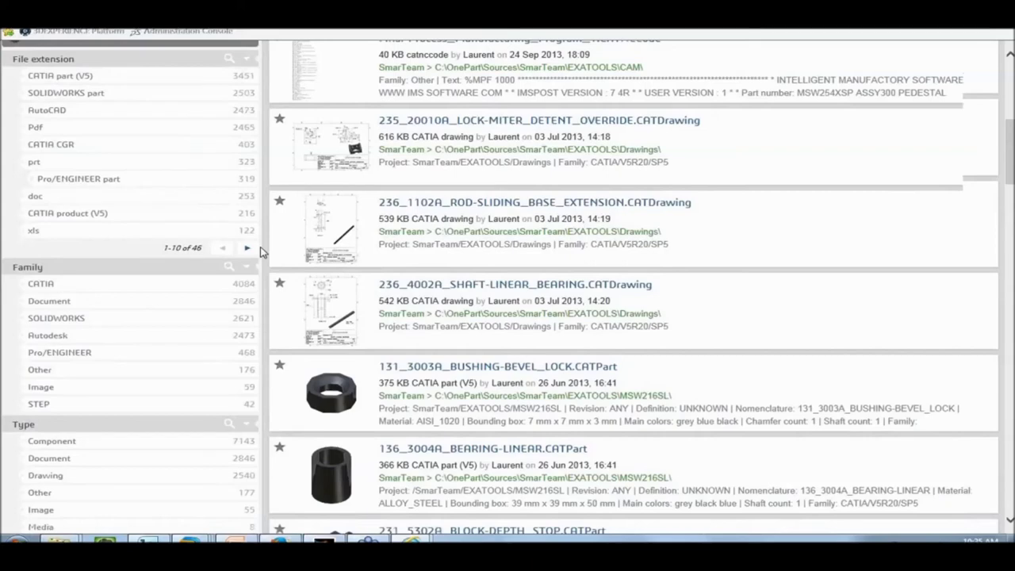
{"action": "scroll", "coordinate": [265, 270], "scroll_direction": "down", "scroll_amount": 1}
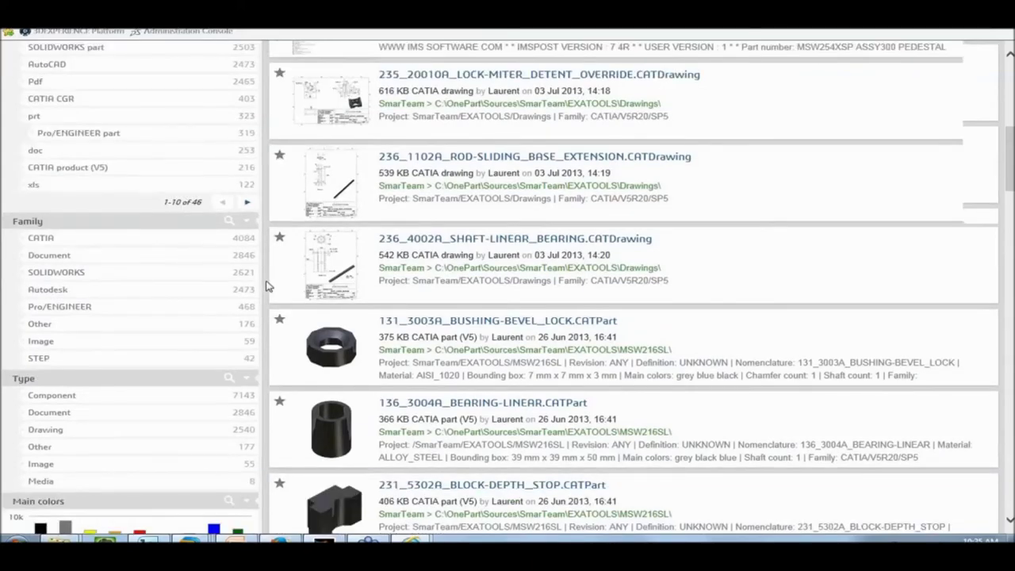
{"action": "scroll", "coordinate": [268, 286], "scroll_direction": "down", "scroll_amount": 1}
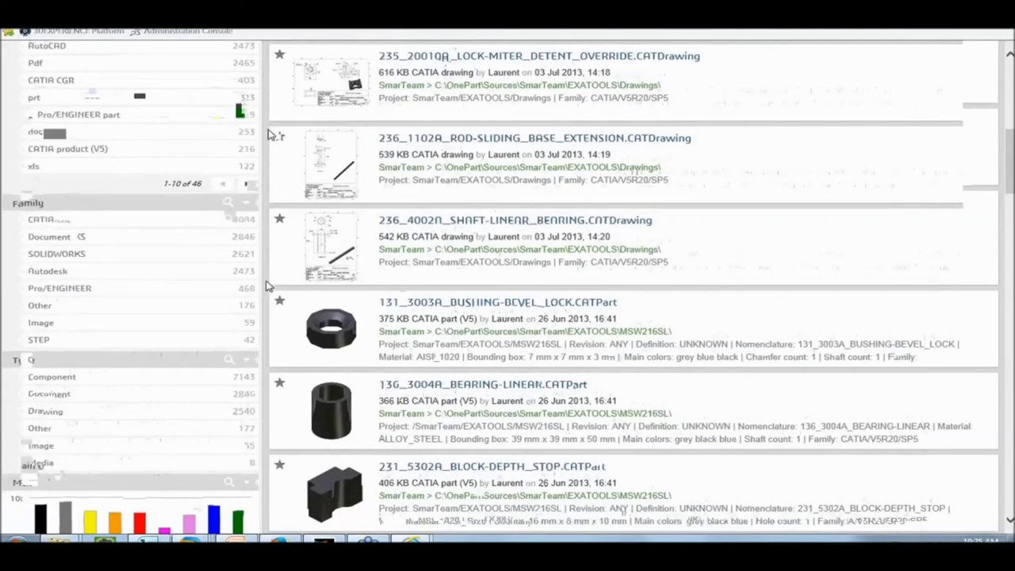
{"action": "scroll", "coordinate": [269, 134], "scroll_direction": "down", "scroll_amount": 5}
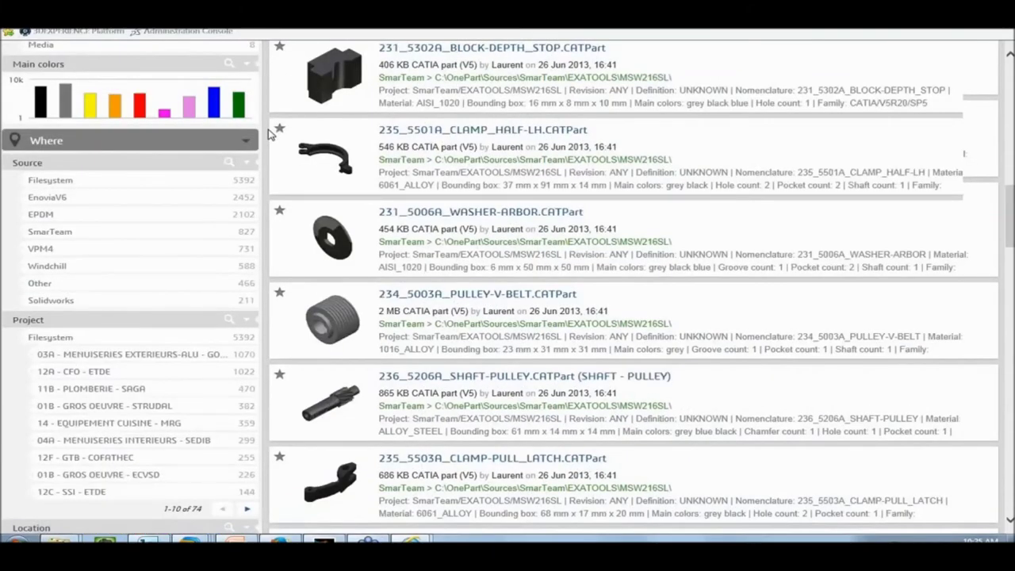
{"action": "scroll", "coordinate": [270, 133], "scroll_direction": "down", "scroll_amount": 1}
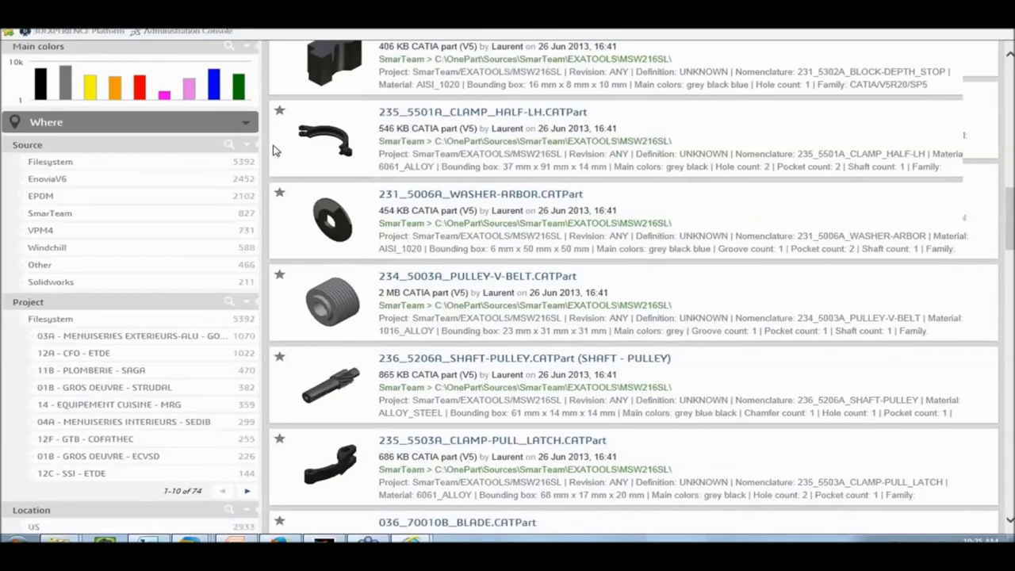
{"action": "scroll", "coordinate": [274, 151], "scroll_direction": "down", "scroll_amount": 1}
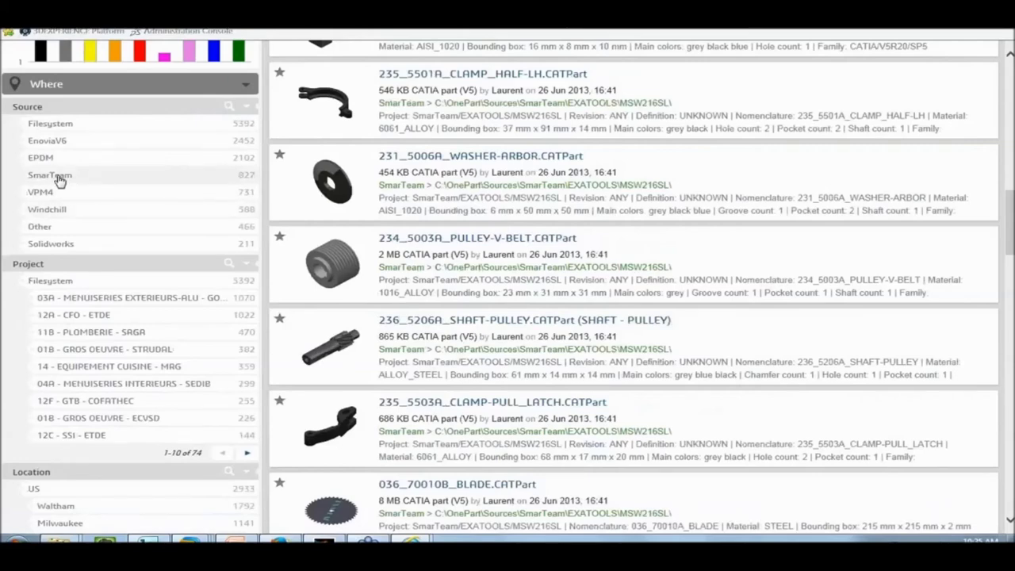
{"action": "left_click", "coordinate": [121, 284]}
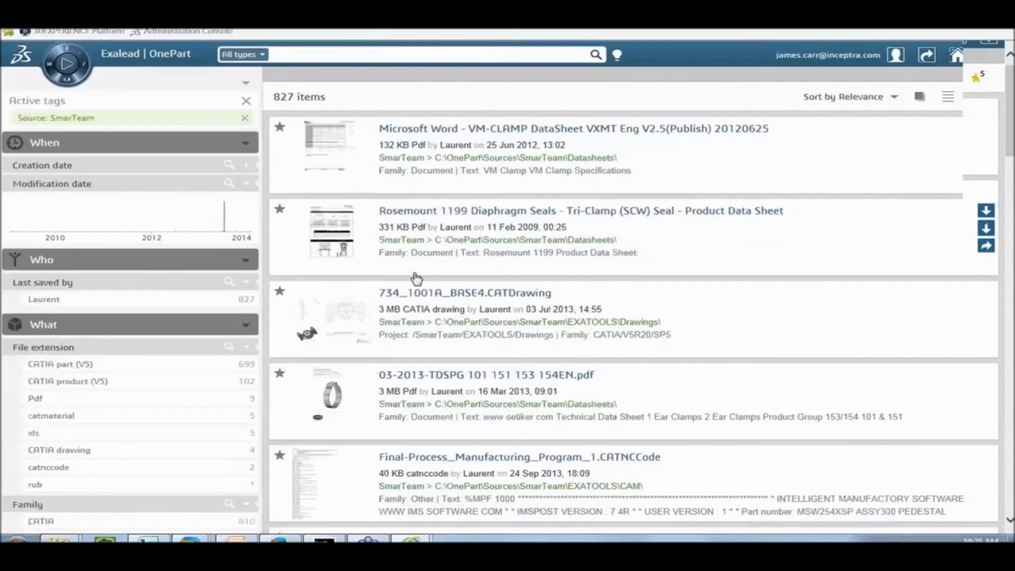
{"action": "scroll", "coordinate": [415, 278], "scroll_direction": "down", "scroll_amount": 1}
{"action": "scroll", "coordinate": [416, 279], "scroll_direction": "down", "scroll_amount": 6}
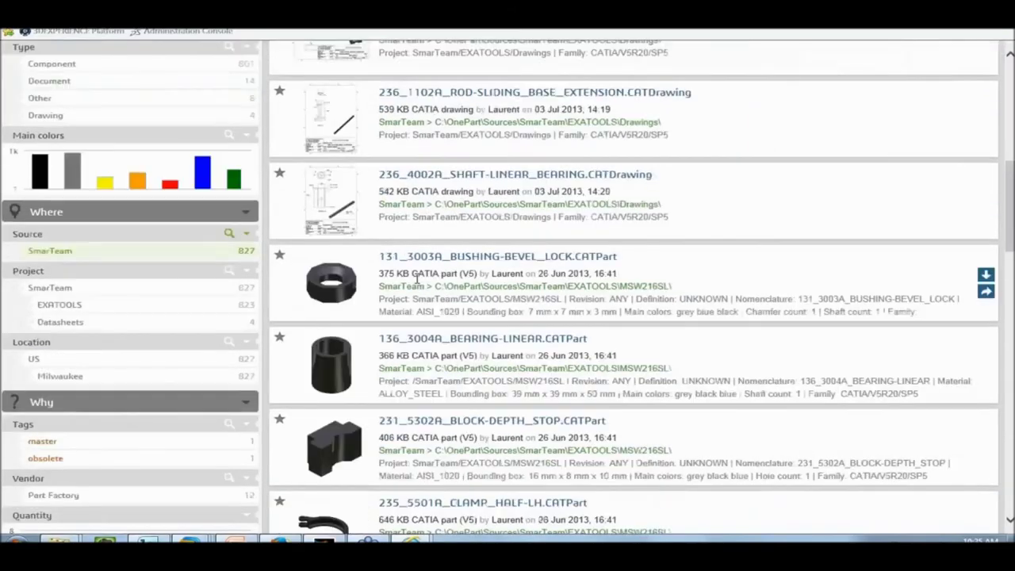
{"action": "scroll", "coordinate": [83, 270], "scroll_direction": "down", "scroll_amount": 5}
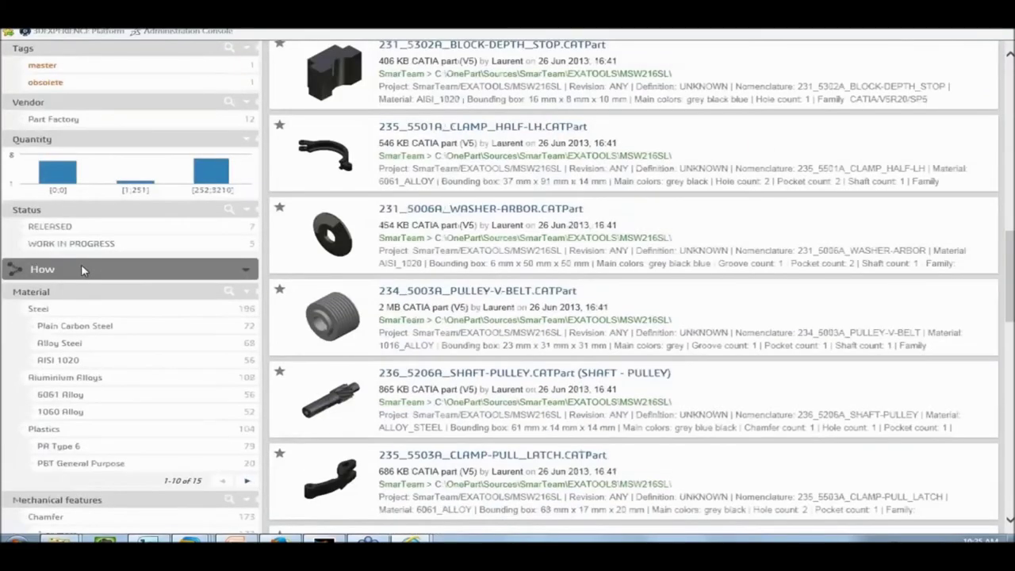
{"action": "scroll", "coordinate": [83, 270], "scroll_direction": "down", "scroll_amount": 2}
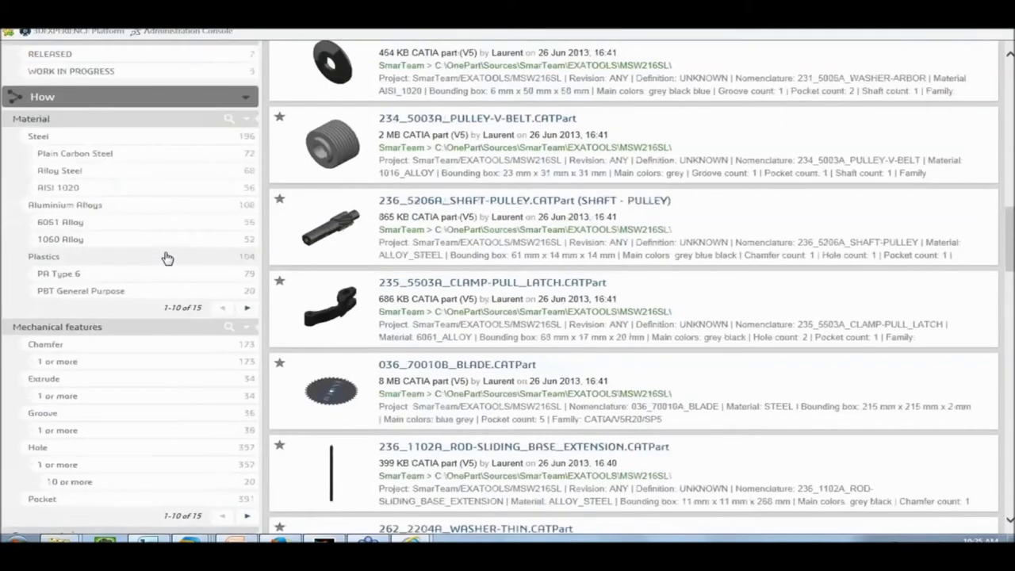
{"action": "scroll", "coordinate": [167, 257], "scroll_direction": "down", "scroll_amount": 1}
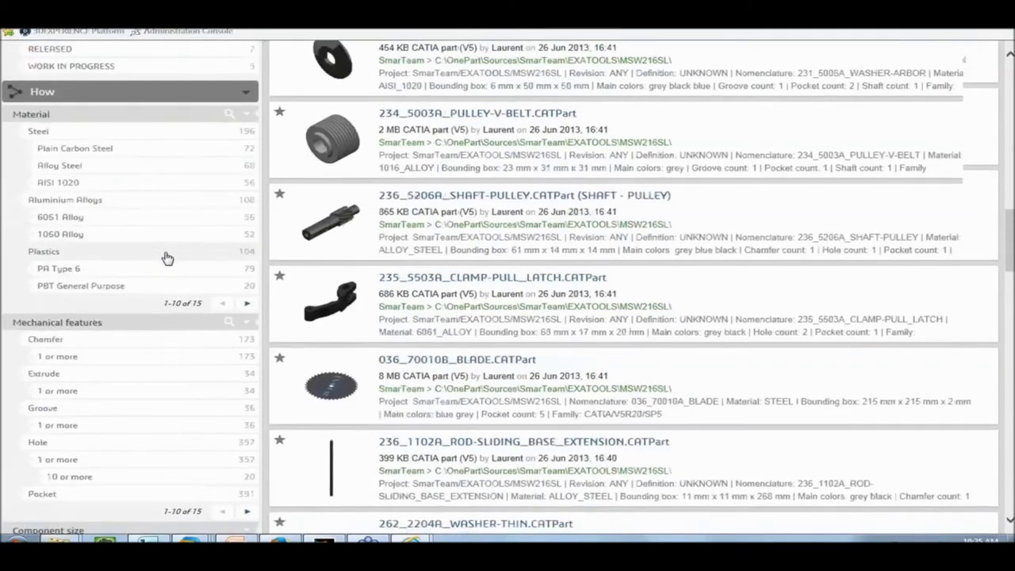
{"action": "scroll", "coordinate": [168, 269], "scroll_direction": "down", "scroll_amount": 4}
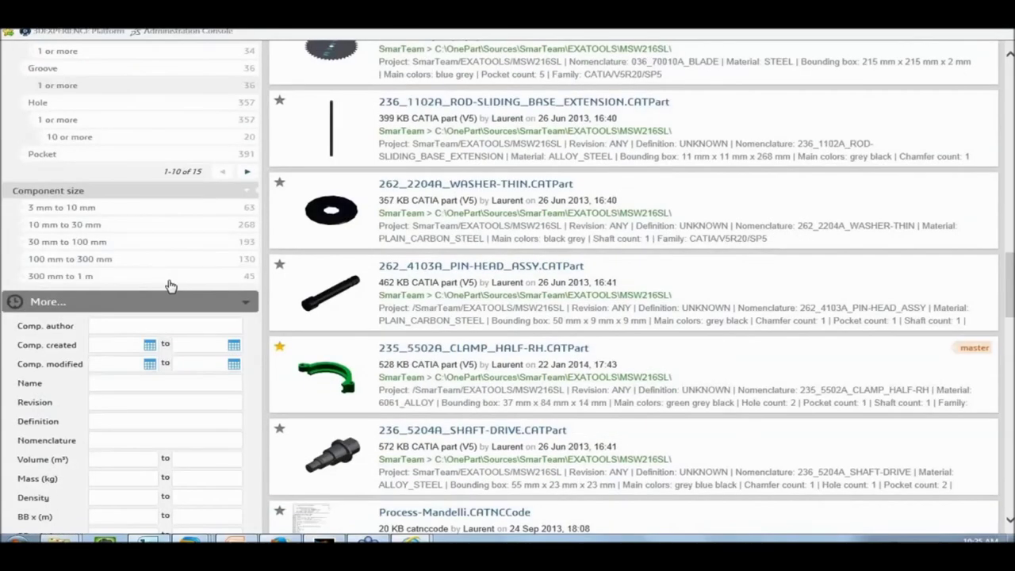
{"action": "scroll", "coordinate": [168, 289], "scroll_direction": "down", "scroll_amount": 5}
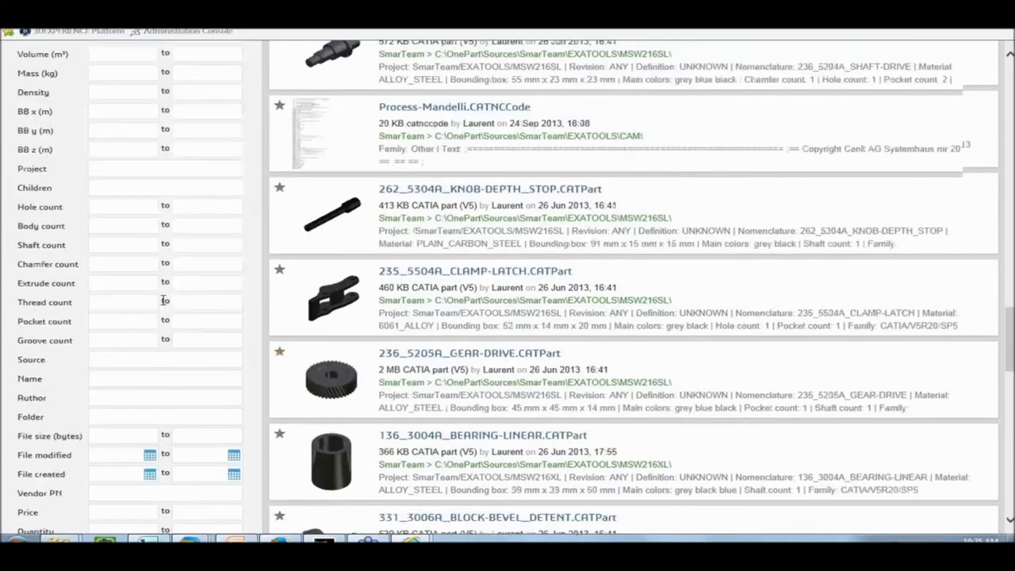
{"action": "scroll", "coordinate": [163, 300], "scroll_direction": "up", "scroll_amount": 3}
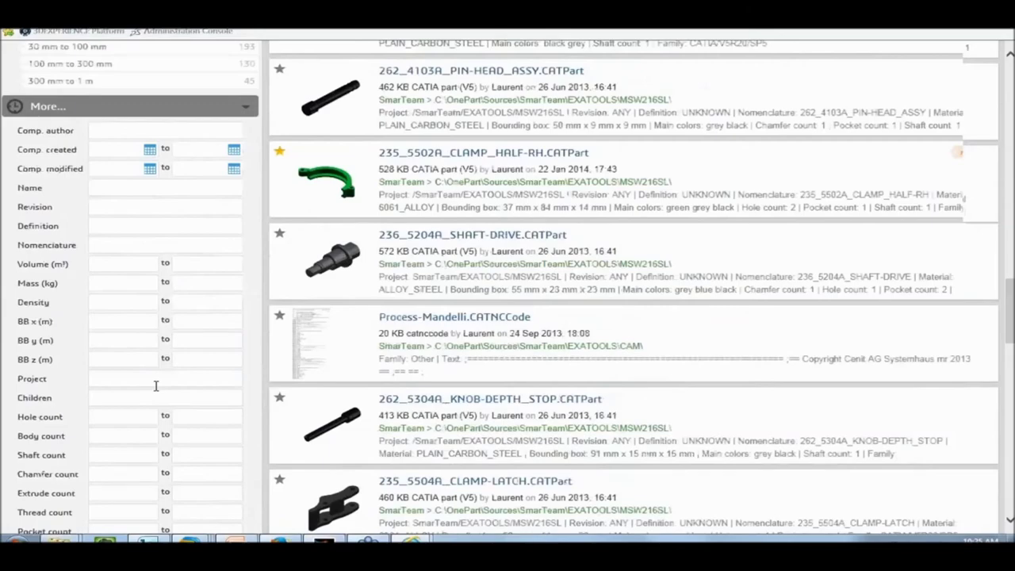
{"action": "scroll", "coordinate": [157, 386], "scroll_direction": "up", "scroll_amount": 6}
{"action": "scroll", "coordinate": [153, 380], "scroll_direction": "up", "scroll_amount": 10}
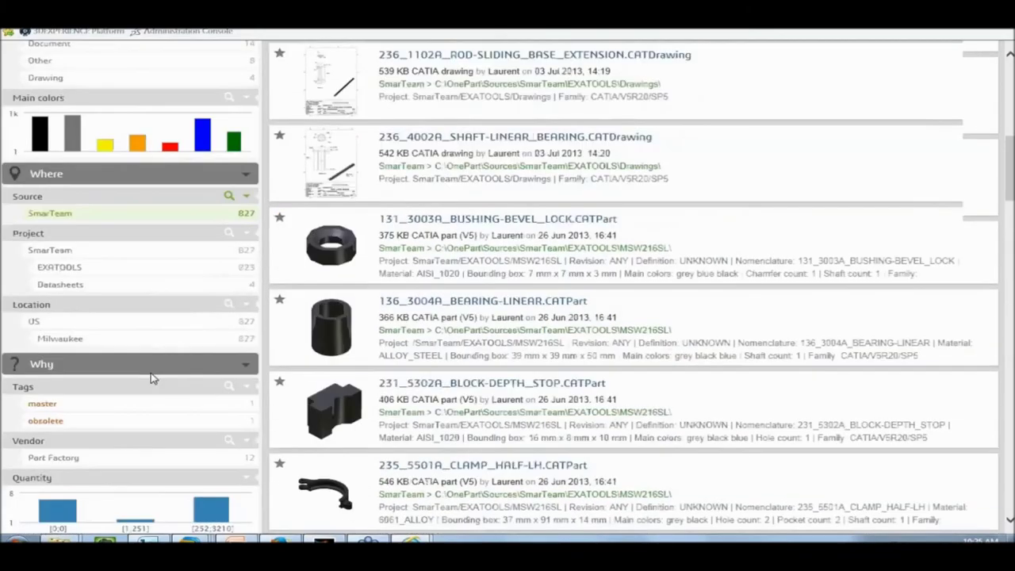
{"action": "scroll", "coordinate": [153, 379], "scroll_direction": "up", "scroll_amount": 2}
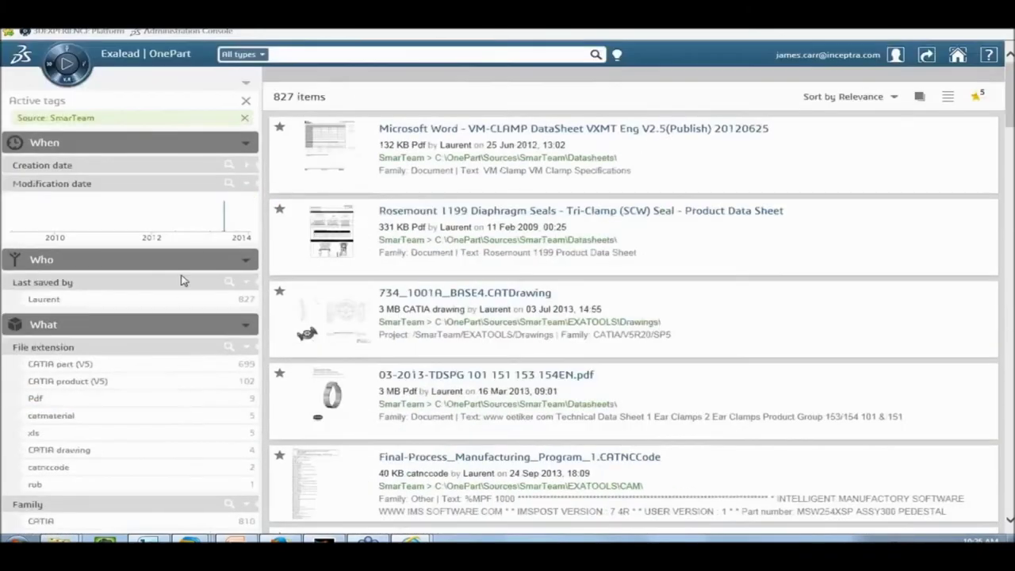
Step: Filter to items modified 20/06/2013–01/07/2013 (805 results), review them, then return home
{"action": "left_click_drag", "start_coordinate": [203, 229], "coordinate": [236, 232]}
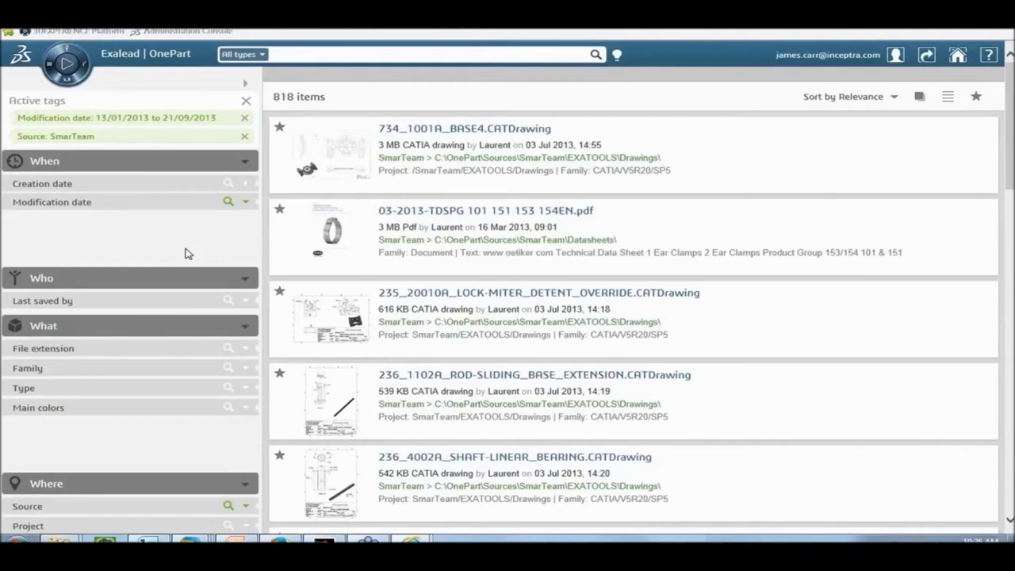
{"action": "left_click", "coordinate": [247, 244]}
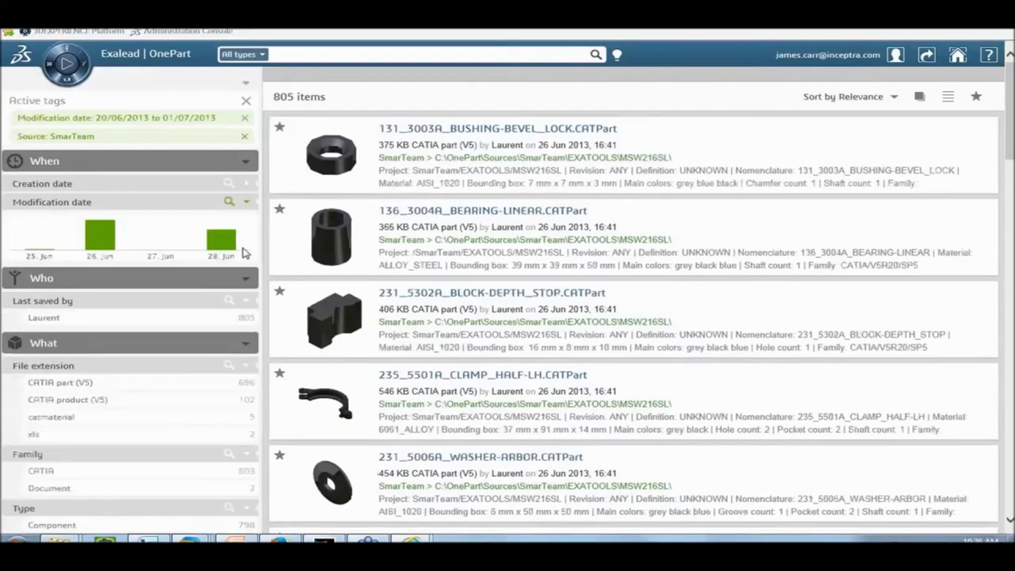
{"action": "scroll", "coordinate": [210, 330], "scroll_direction": "down", "scroll_amount": 3}
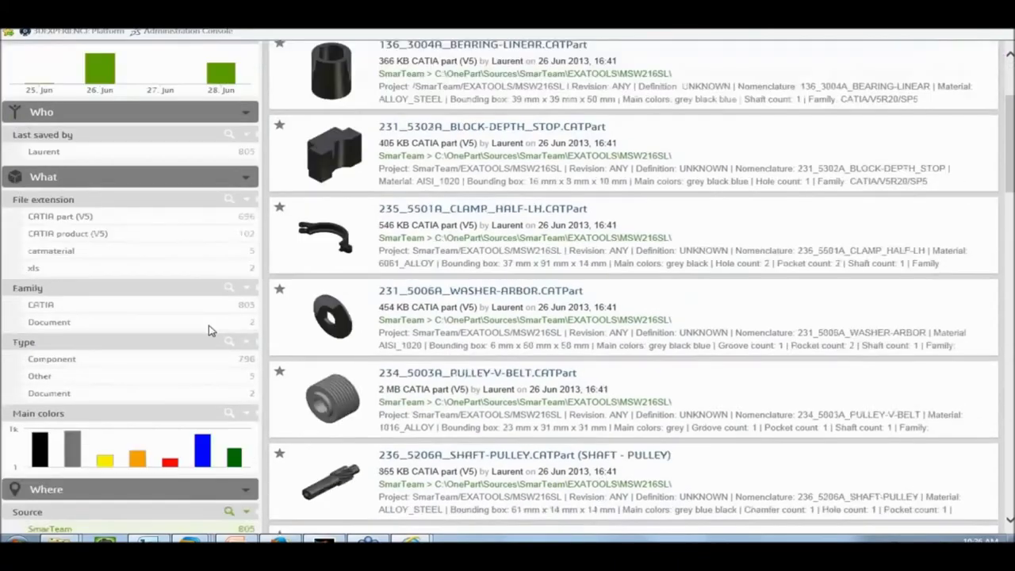
{"action": "scroll", "coordinate": [210, 330], "scroll_direction": "down", "scroll_amount": 3}
{"action": "scroll", "coordinate": [141, 220], "scroll_direction": "up", "scroll_amount": 6}
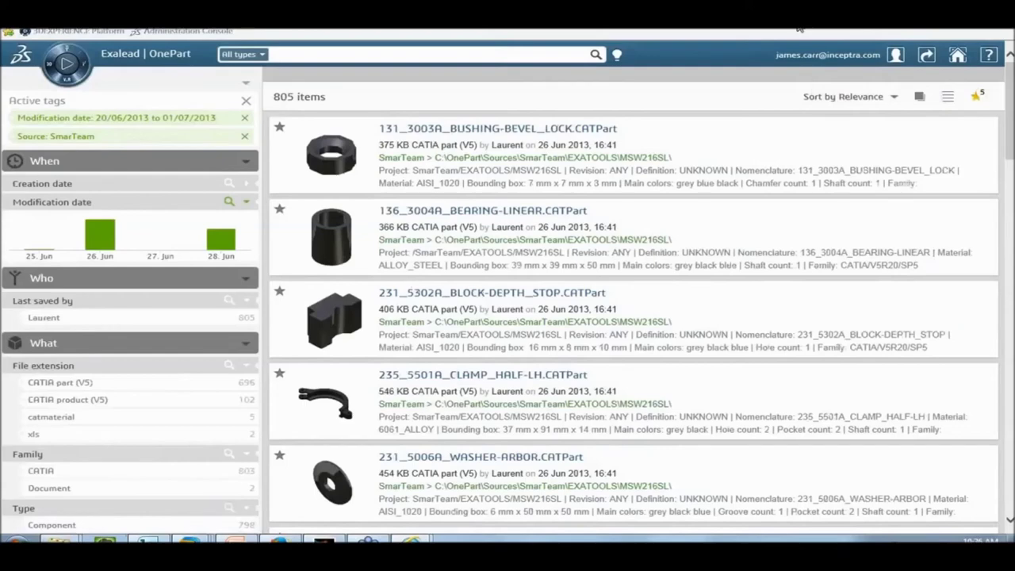
{"action": "left_click", "coordinate": [957, 54]}
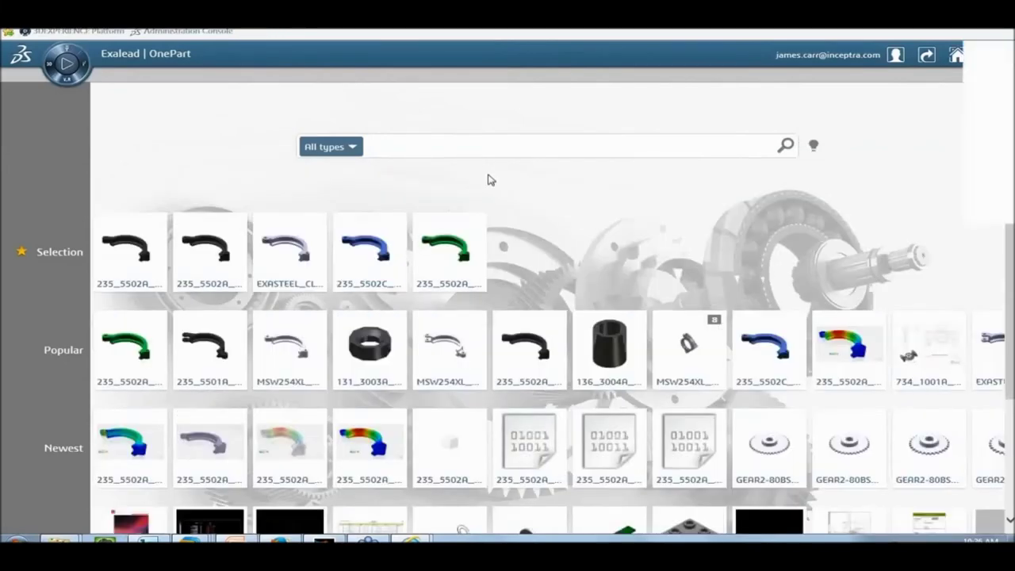
Step: Run an empty search listing all 12,769 items and bring up the display-mode choices
{"action": "key", "text": "Return"}
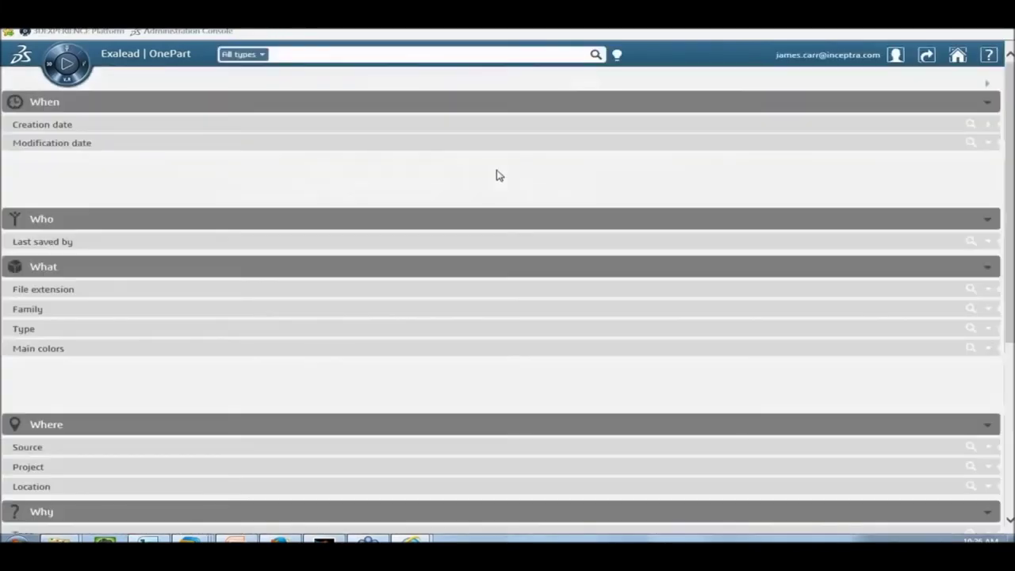
{"action": "scroll", "coordinate": [499, 169], "scroll_direction": "down", "scroll_amount": 1}
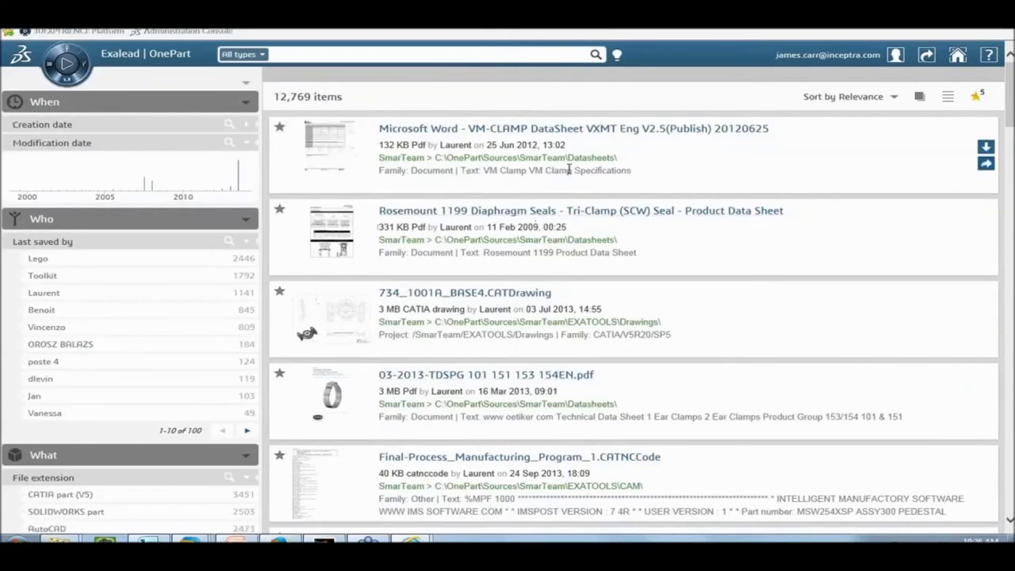
{"action": "left_click", "coordinate": [947, 97]}
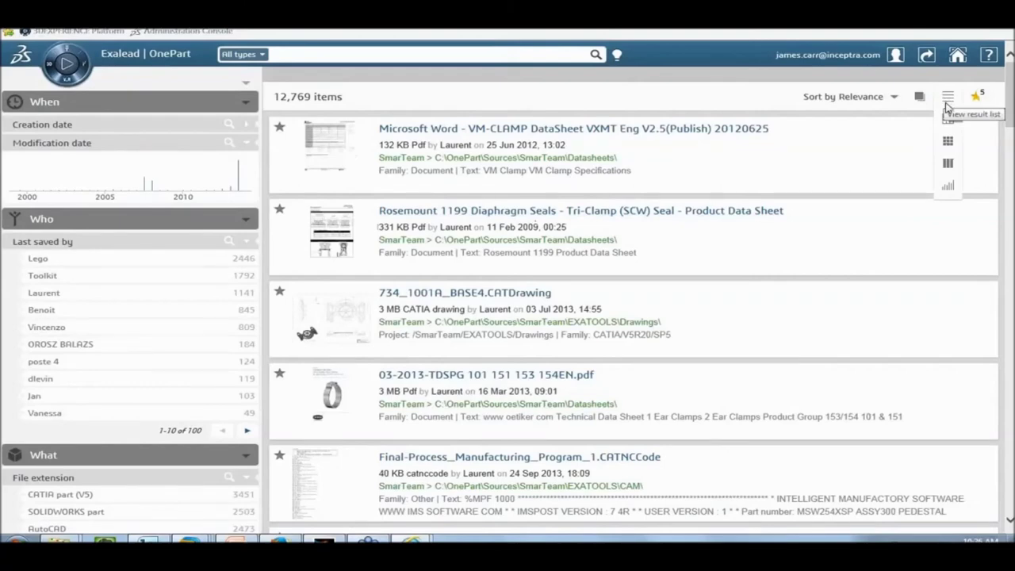
Step: Switch to the Analytics view and limit creation date to 08/11/2008–26/06/2014, leaving 7,877 items
{"action": "left_click", "coordinate": [951, 187]}
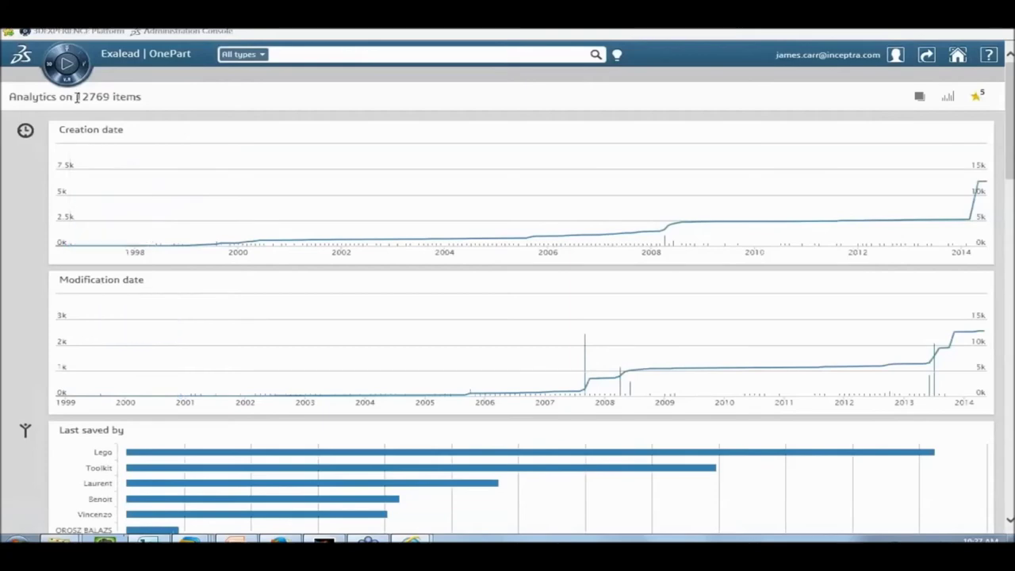
{"action": "left_click_drag", "start_coordinate": [77, 97], "coordinate": [141, 98]}
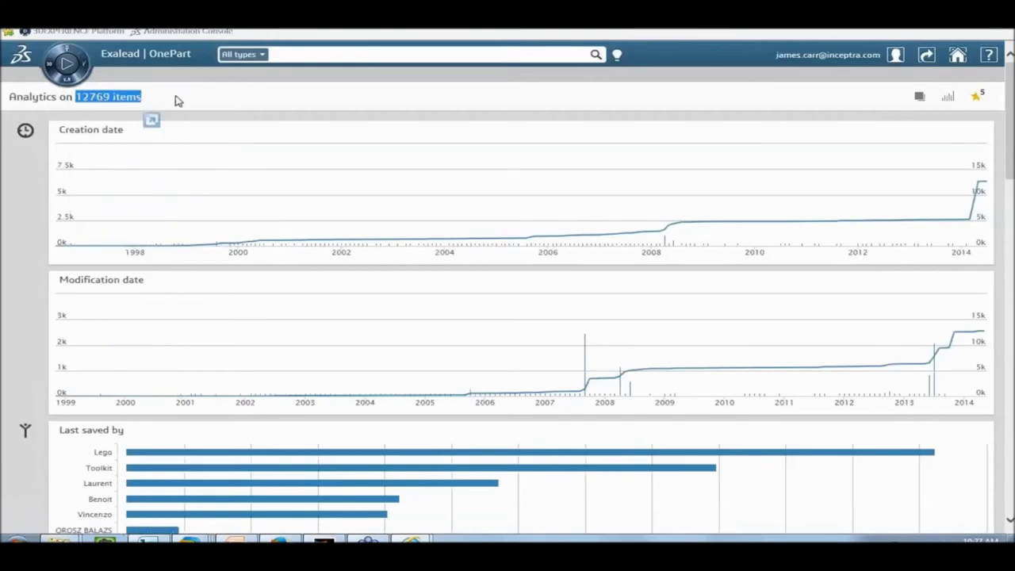
{"action": "left_click", "coordinate": [290, 105]}
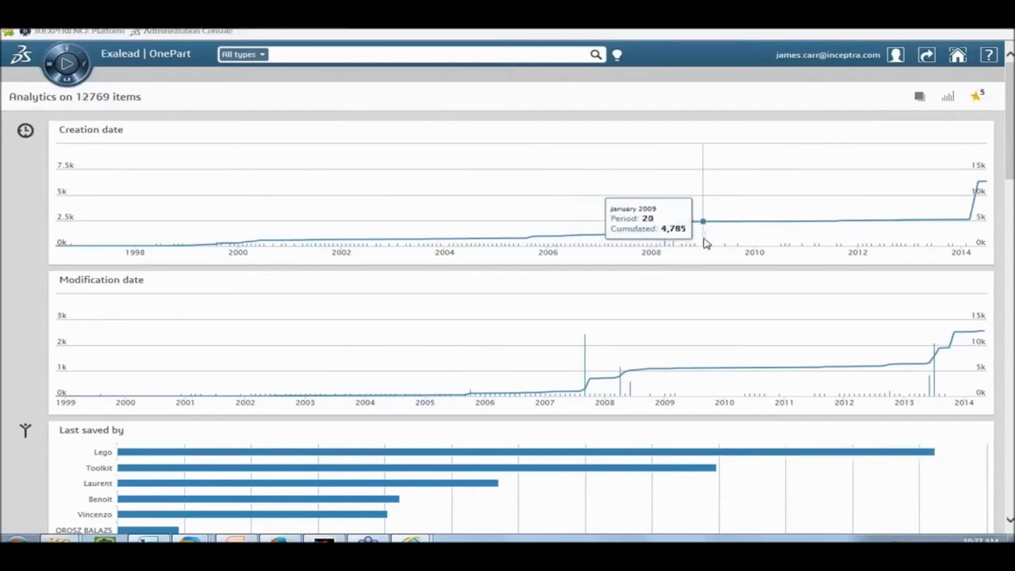
{"action": "mouse_move", "coordinate": [703, 241]}
{"action": "left_mouse_down"}
{"action": "mouse_move", "coordinate": [837, 238]}
{"action": "mouse_move", "coordinate": [996, 256]}
{"action": "left_mouse_up"}
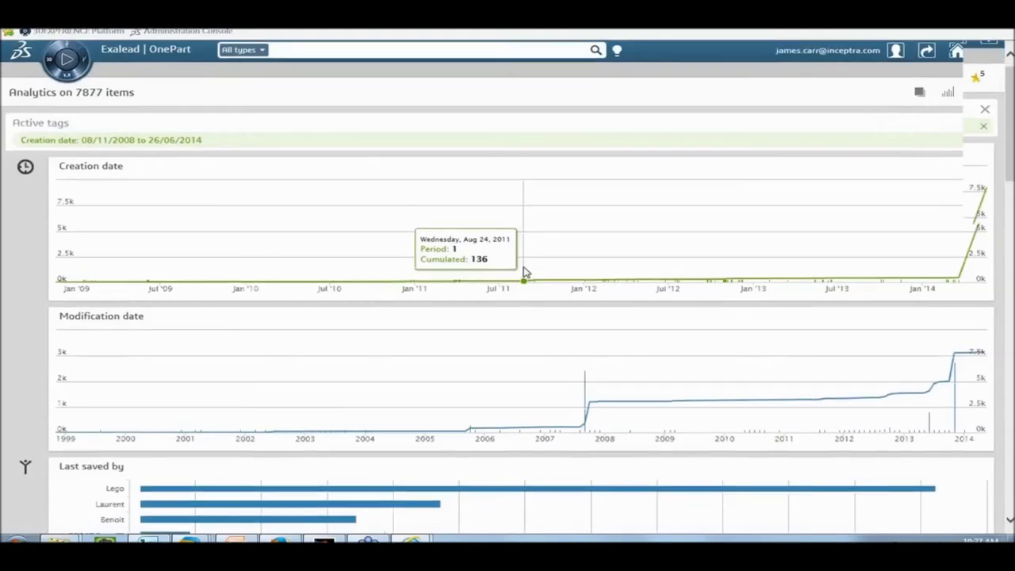
Step: Filter the File extension chart to CATIA part (V5): 3,411 items, 699 from SmarTeam
{"action": "scroll", "coordinate": [523, 273], "scroll_direction": "down", "scroll_amount": 2}
{"action": "scroll", "coordinate": [524, 273], "scroll_direction": "down", "scroll_amount": 5}
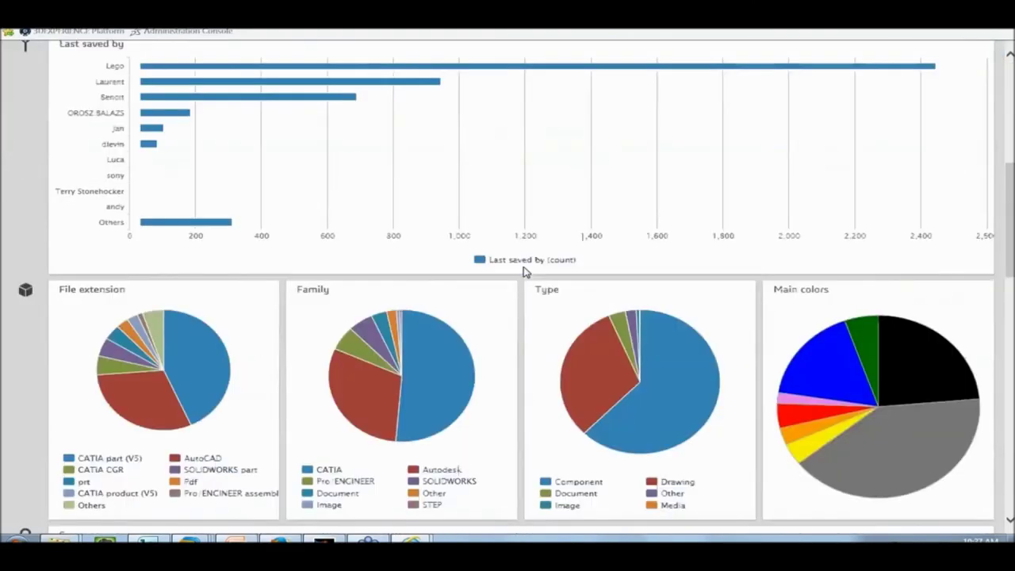
{"action": "scroll", "coordinate": [99, 301], "scroll_direction": "down", "scroll_amount": 3}
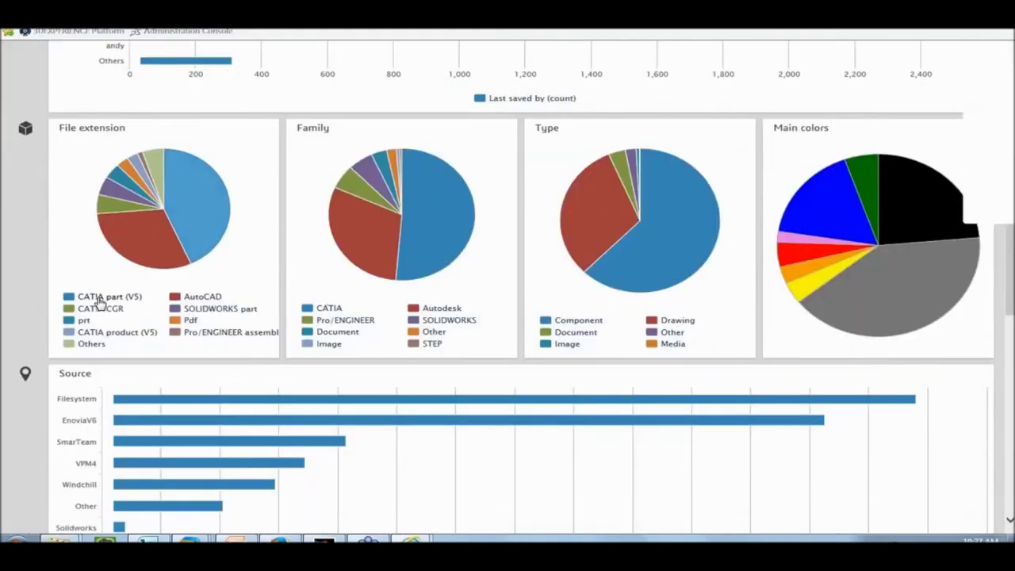
{"action": "left_click", "coordinate": [100, 300]}
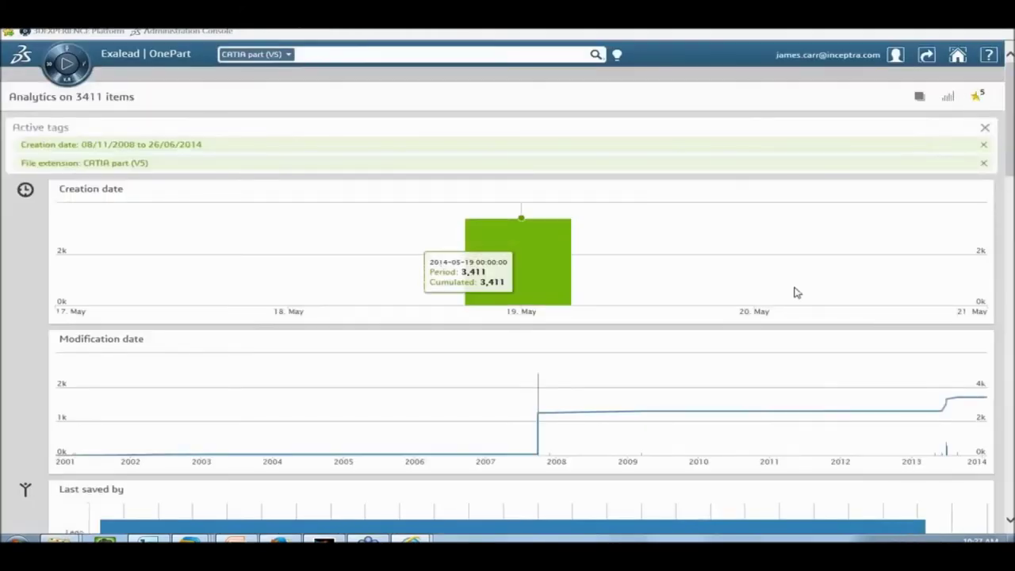
{"action": "scroll", "coordinate": [798, 293], "scroll_direction": "down", "scroll_amount": 4}
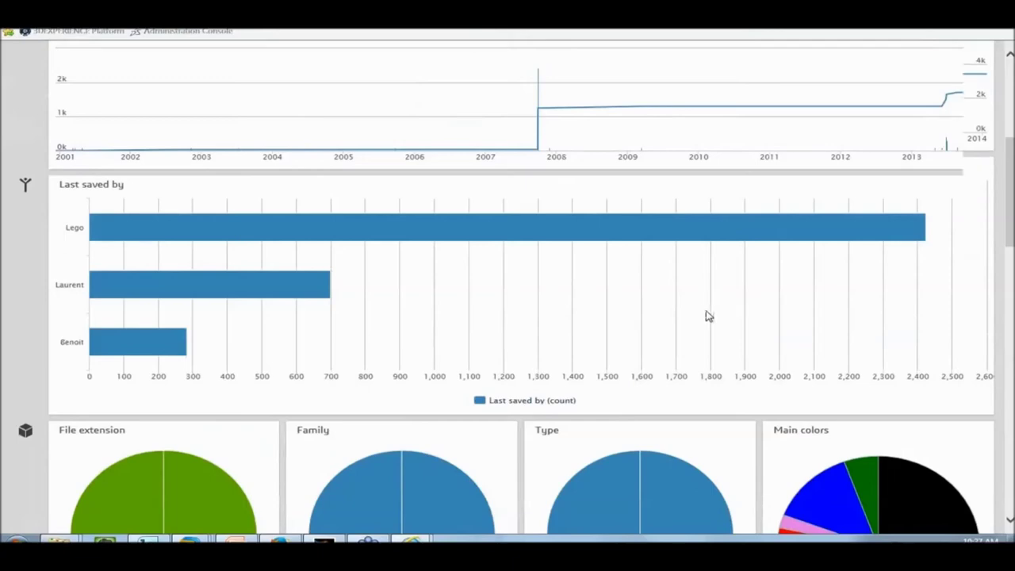
{"action": "scroll", "coordinate": [708, 317], "scroll_direction": "down", "scroll_amount": 3}
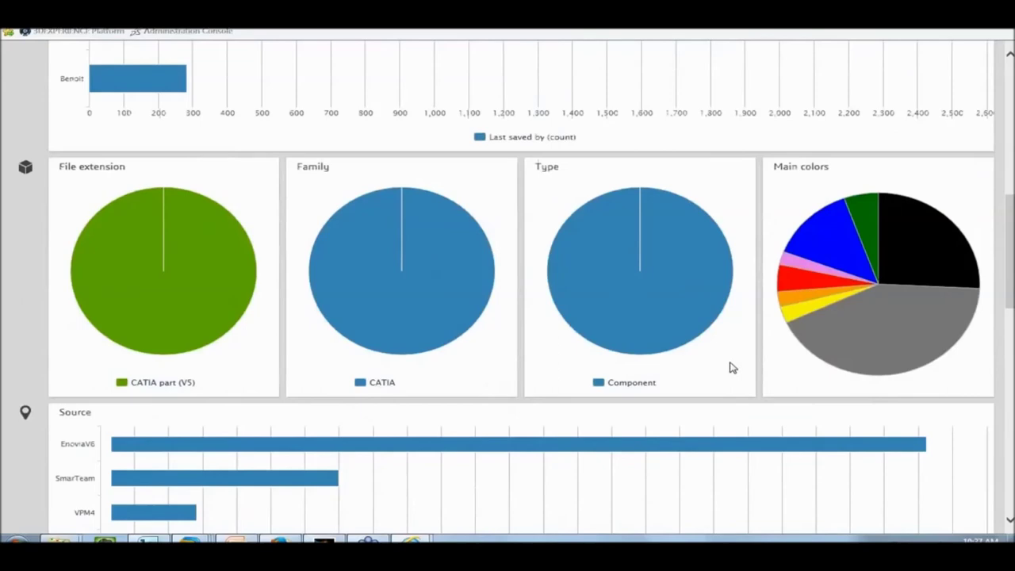
{"action": "scroll", "coordinate": [732, 367], "scroll_direction": "down", "scroll_amount": 1}
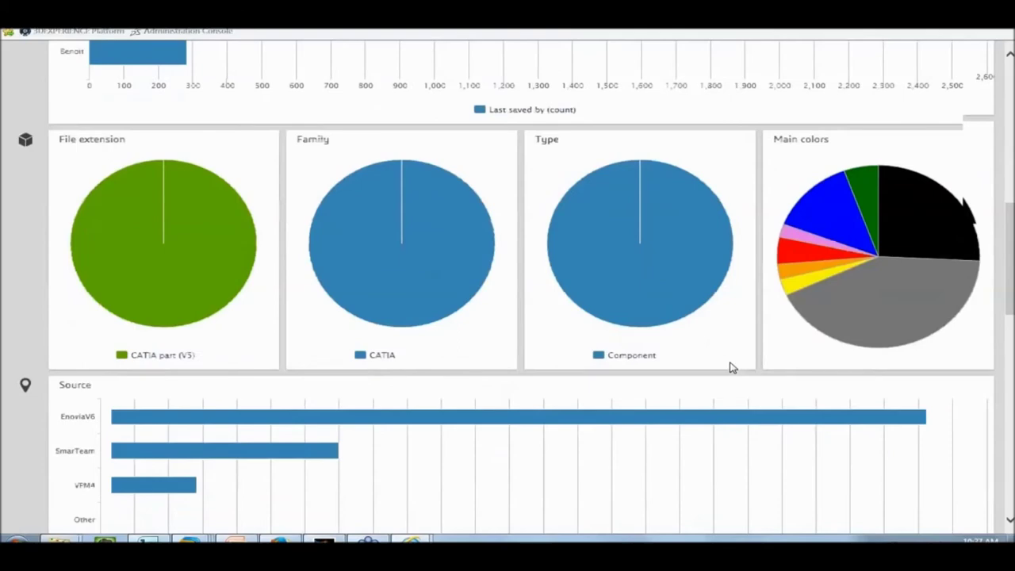
{"action": "scroll", "coordinate": [732, 365], "scroll_direction": "down", "scroll_amount": 1}
{"action": "scroll", "coordinate": [732, 365], "scroll_direction": "down", "scroll_amount": 1}
Step: Filter by SmarTeam source, review the charts, then clear all active tags back to 12,769 items
{"action": "mouse_move", "coordinate": [217, 354]}
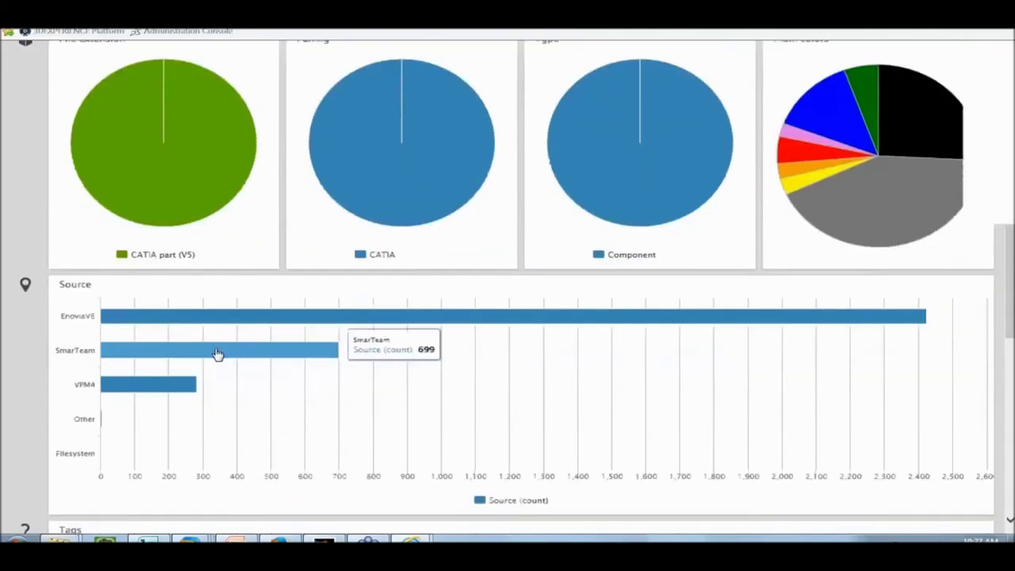
{"action": "left_click", "coordinate": [218, 353]}
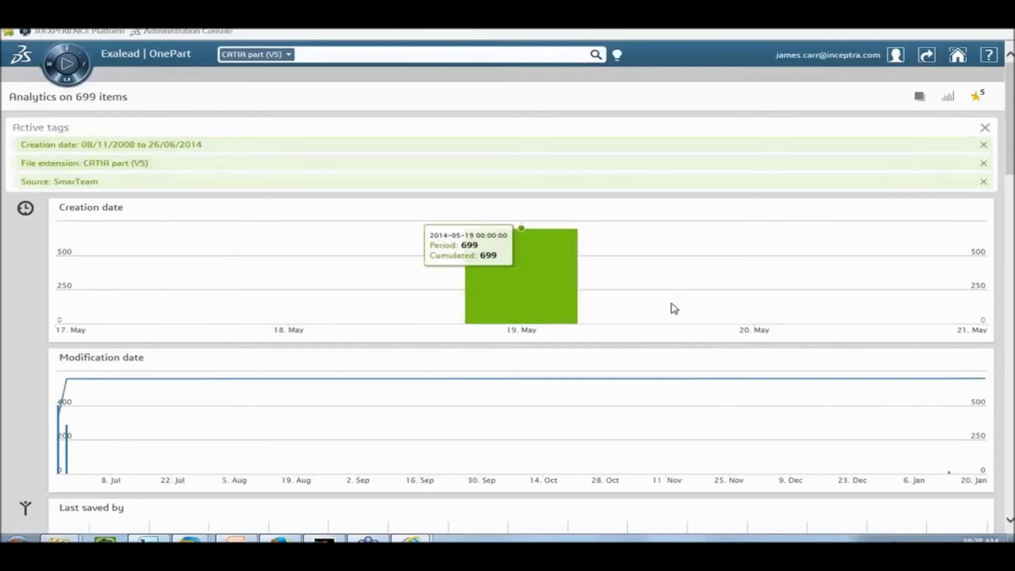
{"action": "scroll", "coordinate": [620, 308], "scroll_direction": "down", "scroll_amount": 5}
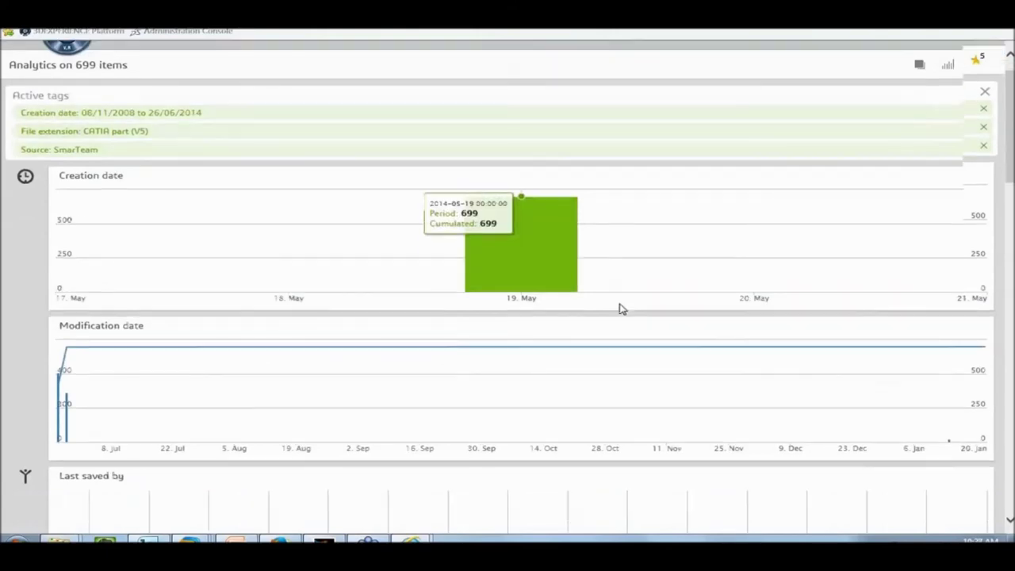
{"action": "scroll", "coordinate": [619, 347], "scroll_direction": "down", "scroll_amount": 3}
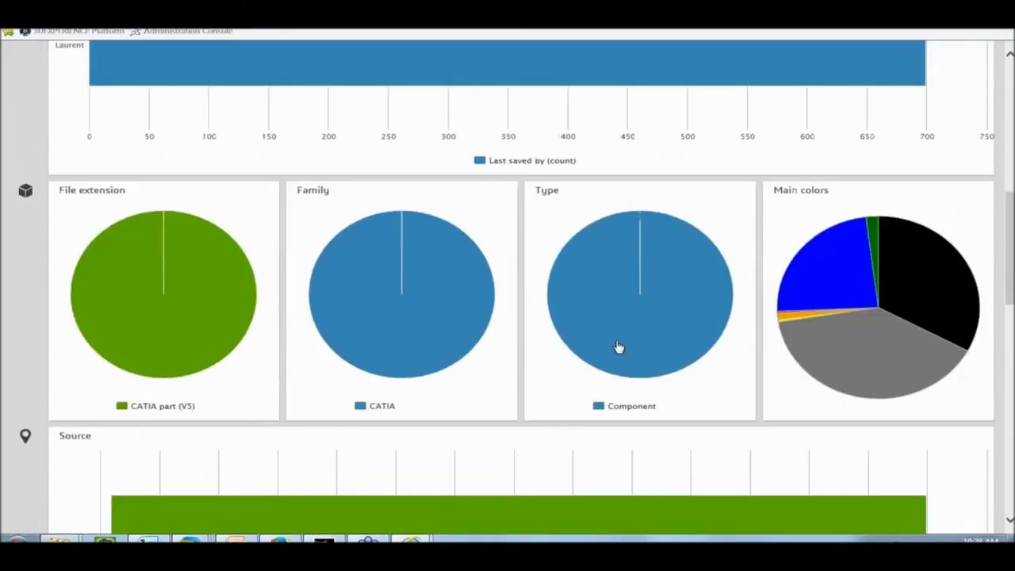
{"action": "scroll", "coordinate": [619, 347], "scroll_direction": "down", "scroll_amount": 1}
{"action": "scroll", "coordinate": [617, 349], "scroll_direction": "down", "scroll_amount": 5}
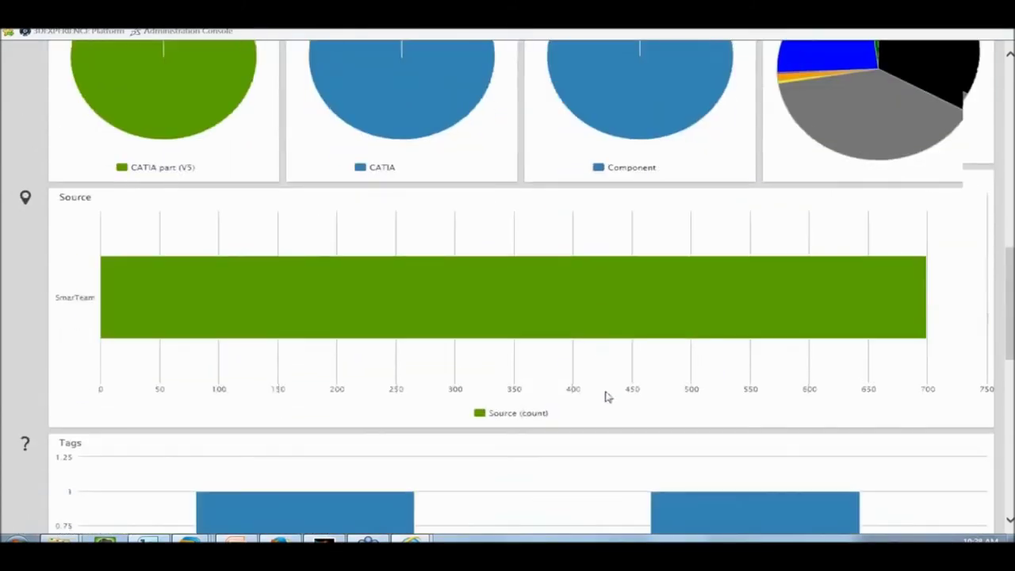
{"action": "scroll", "coordinate": [565, 389], "scroll_direction": "down", "scroll_amount": 1}
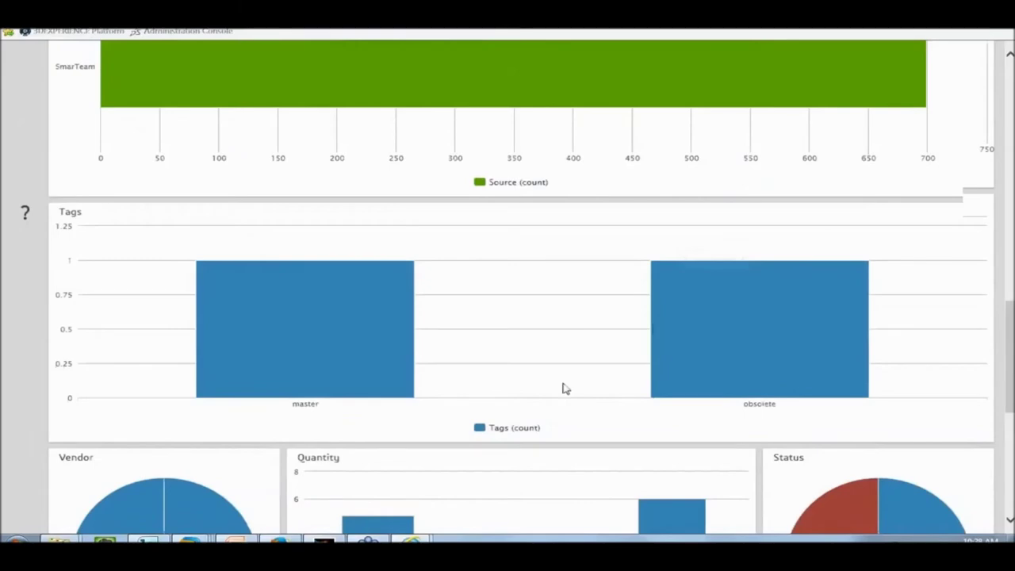
{"action": "scroll", "coordinate": [564, 389], "scroll_direction": "down", "scroll_amount": 1}
{"action": "scroll", "coordinate": [564, 388], "scroll_direction": "down", "scroll_amount": 1}
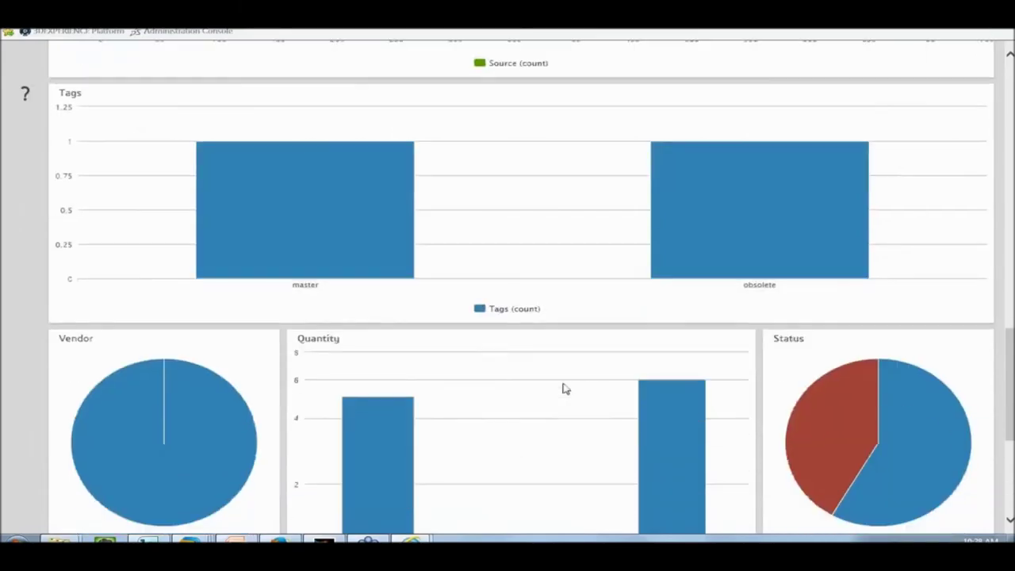
{"action": "scroll", "coordinate": [561, 389], "scroll_direction": "down", "scroll_amount": 1}
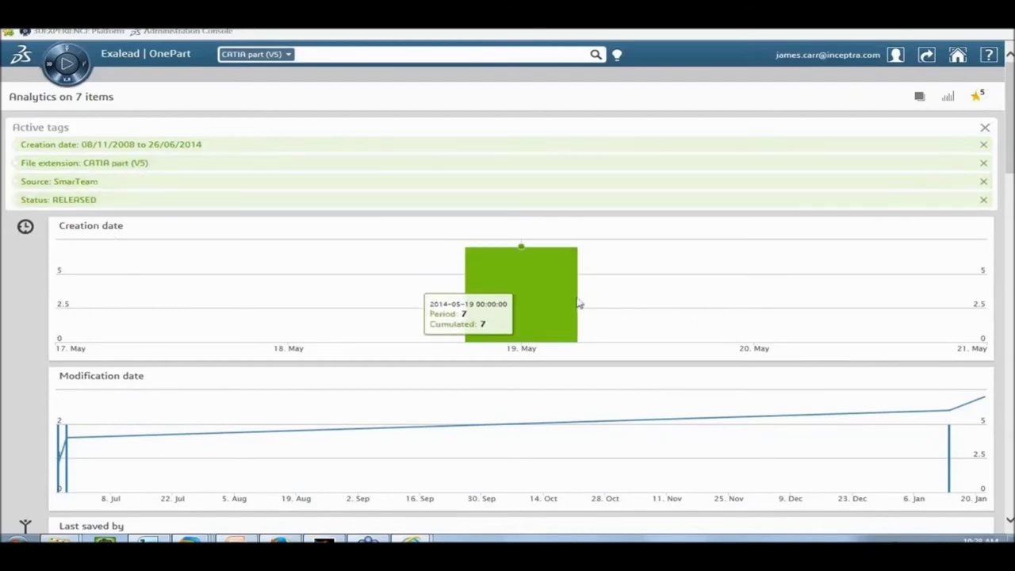
{"action": "left_click", "coordinate": [985, 130]}
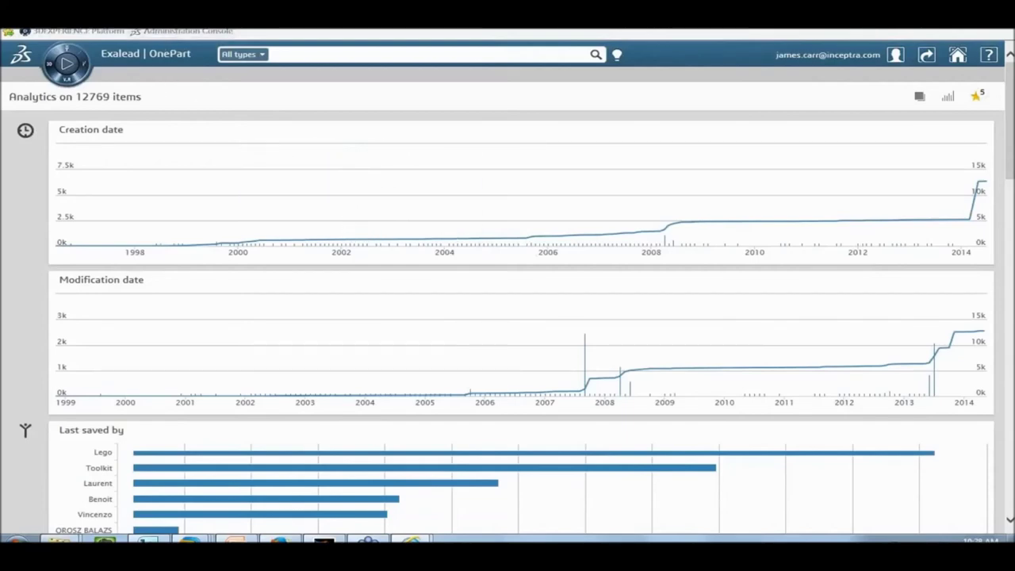
Step: Bring up and dismiss Firefox's address suggestions to return to the OnePart login page
{"action": "key", "text": "F4"}
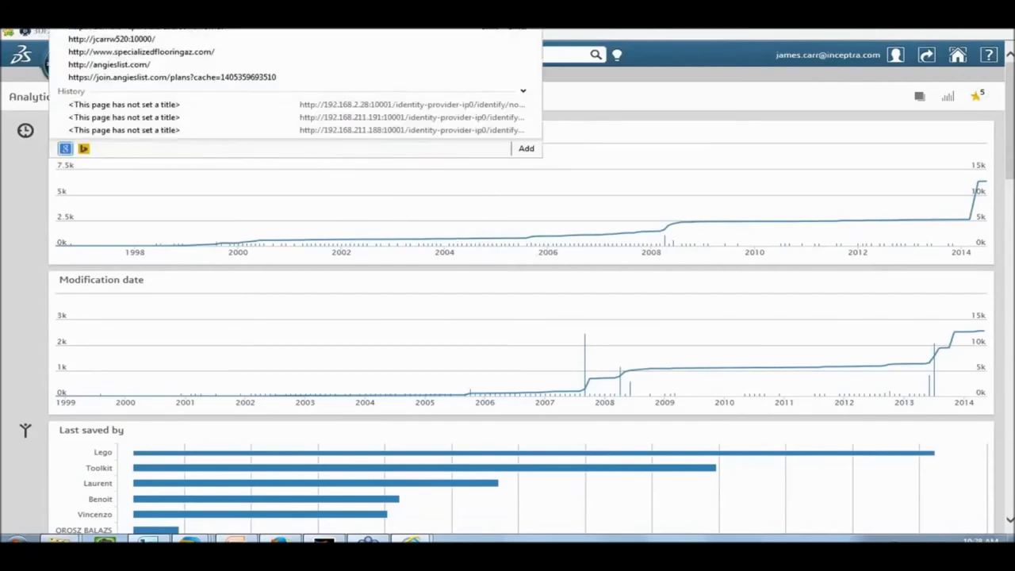
{"action": "left_click", "coordinate": [590, 100]}
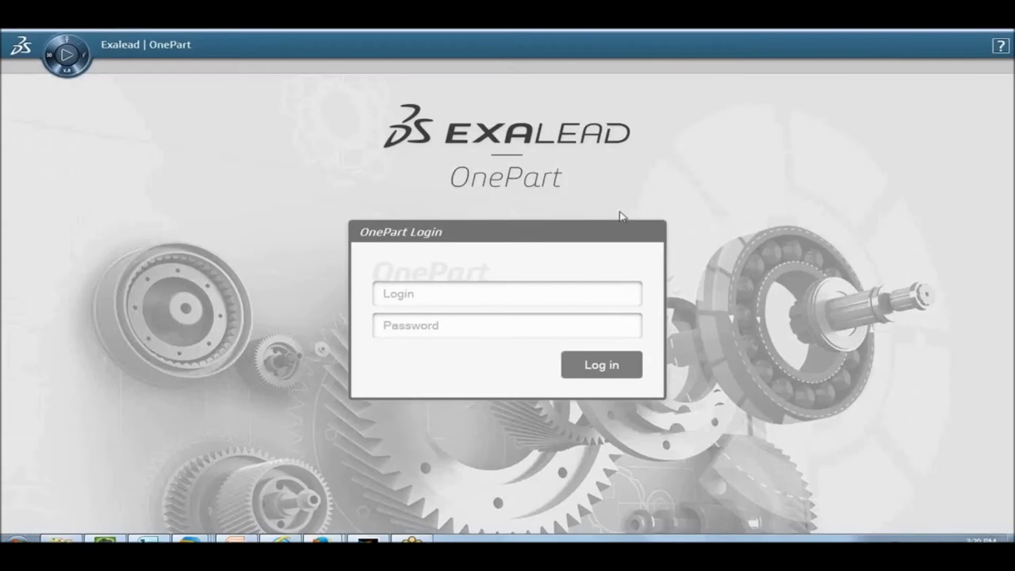
Step: Sign in with the user's login name and password, declining Firefox's save-password prompt
{"action": "left_click", "coordinate": [488, 298]}
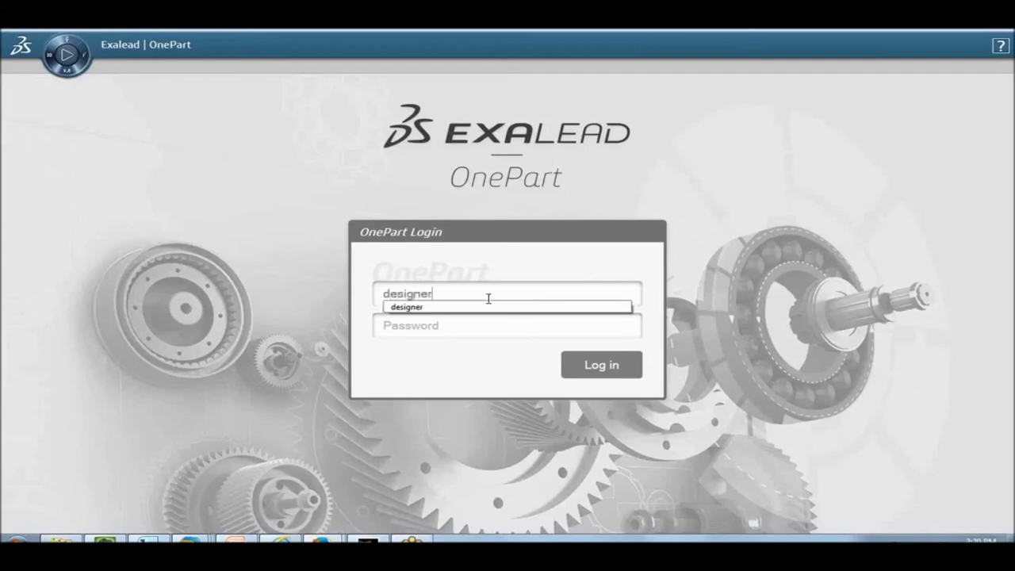
{"action": "key", "text": "Tab"}
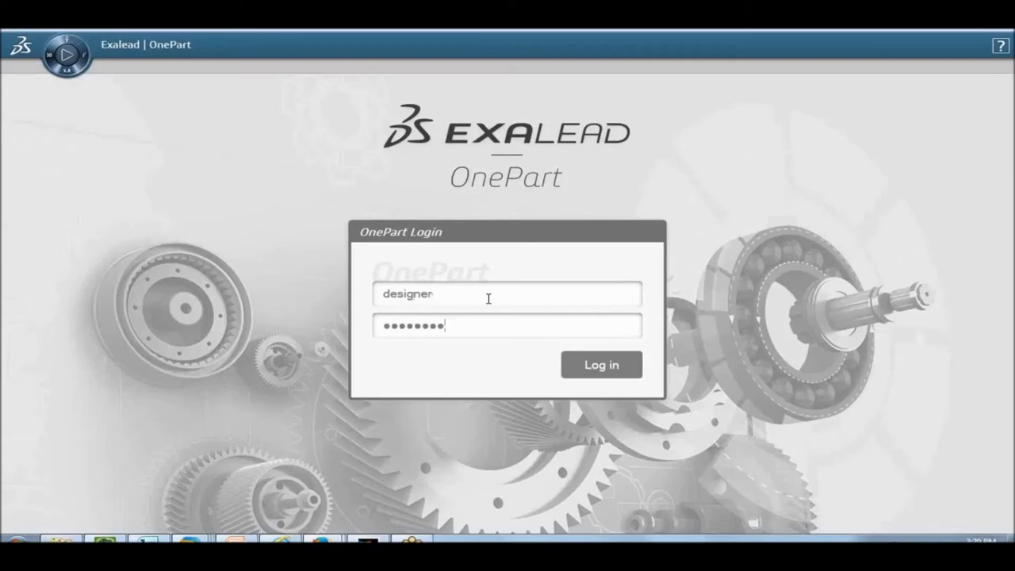
{"action": "key", "text": "Return"}
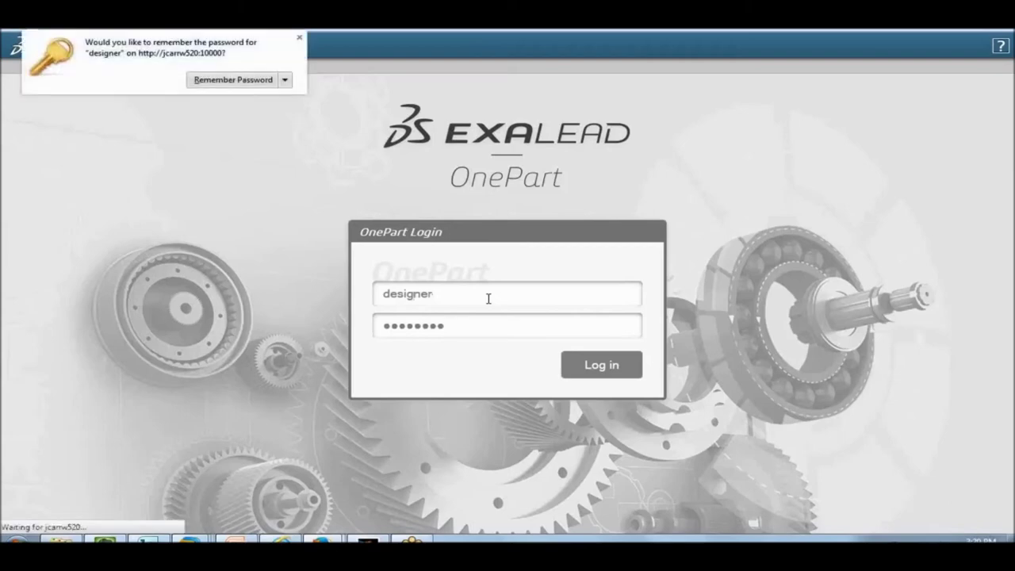
{"action": "left_click", "coordinate": [299, 38]}
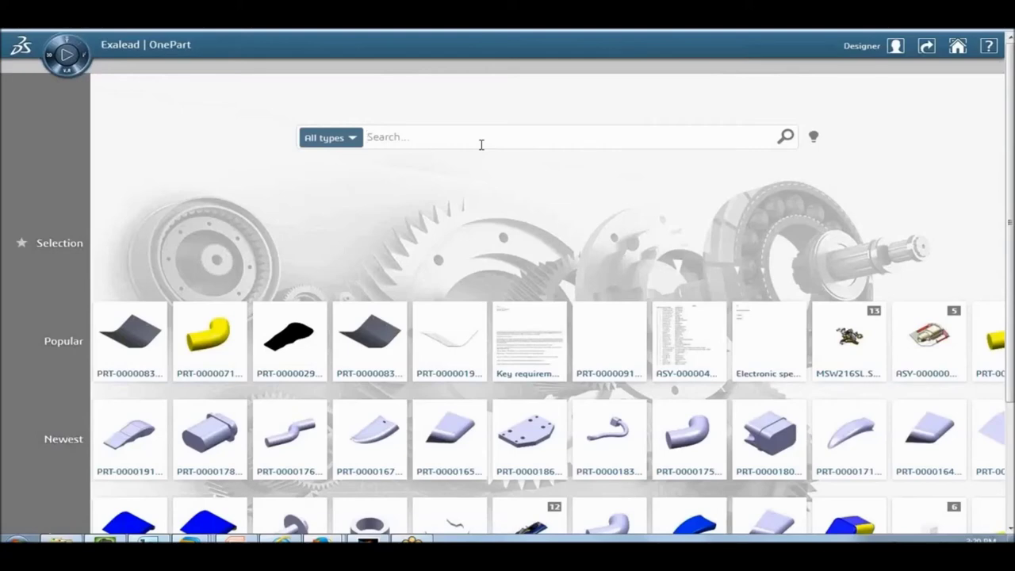
Step: Enter the query 'cover steel' in the All types search box
{"action": "type", "text": "cover"}
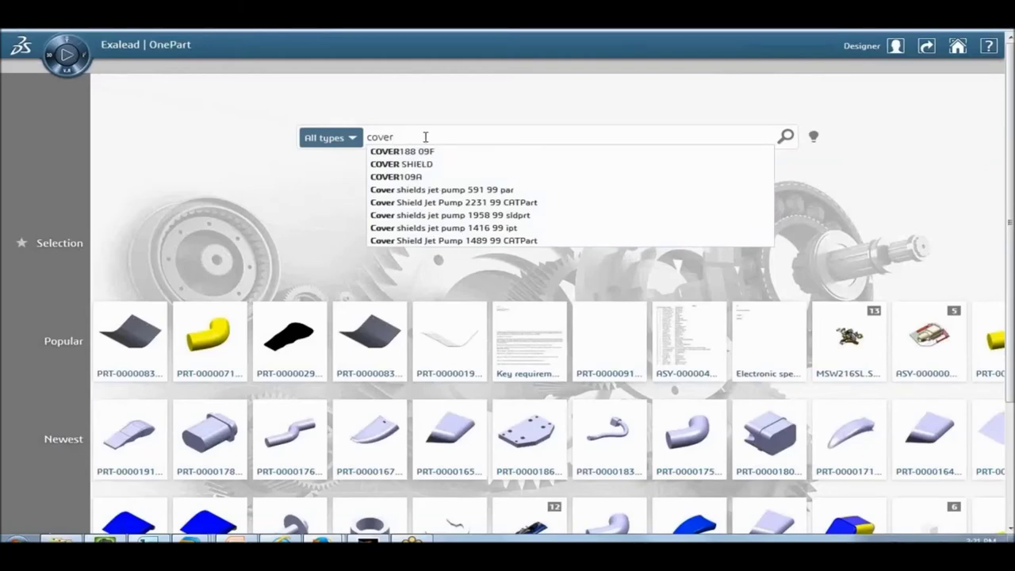
{"action": "type", "text": "steel"}
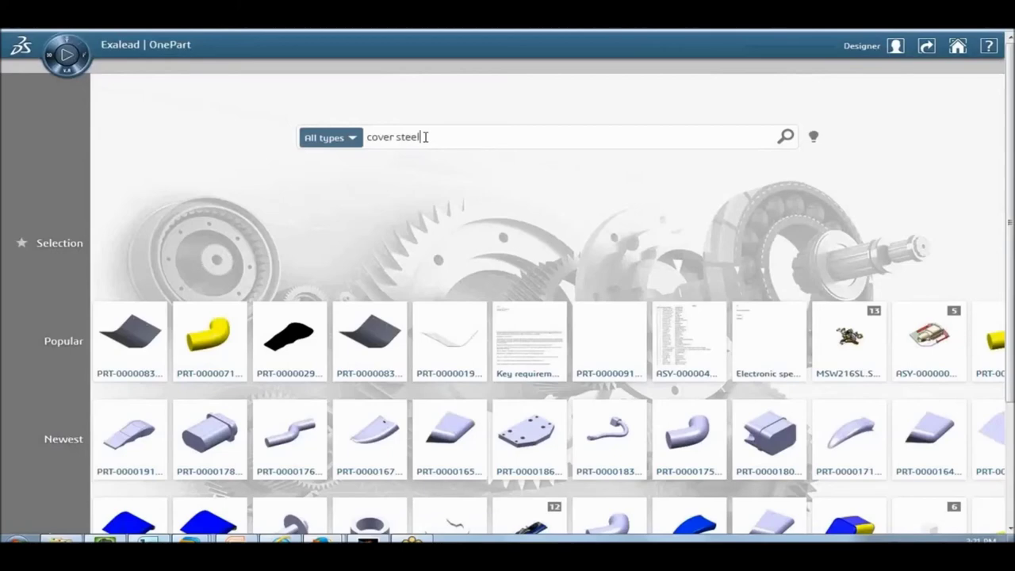
Step: Run the 'cover steel' search and review its 8 results, led by COVER SHIELD parts
{"action": "key", "text": "Return"}
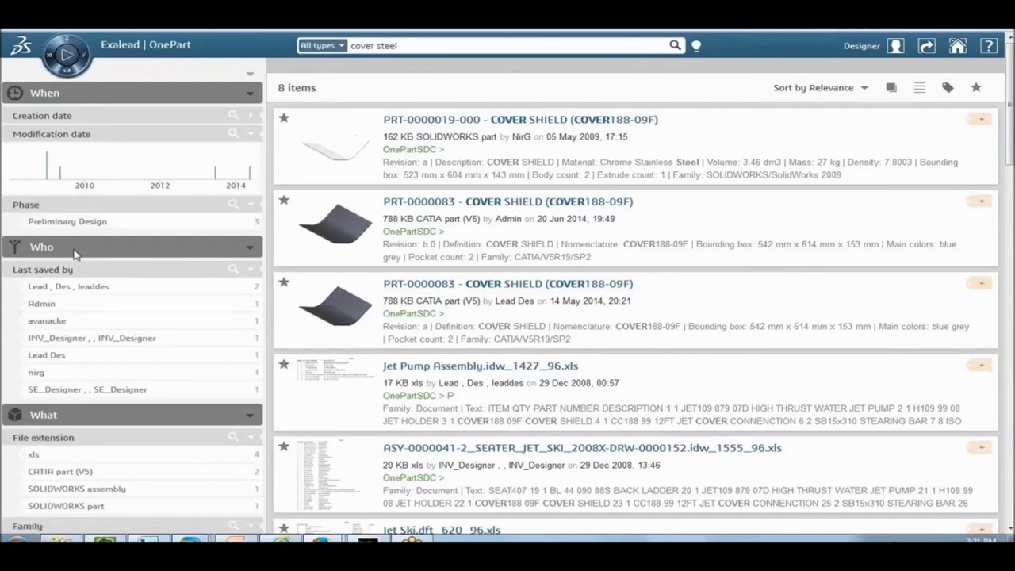
{"action": "scroll", "coordinate": [74, 238], "scroll_direction": "down", "scroll_amount": 3}
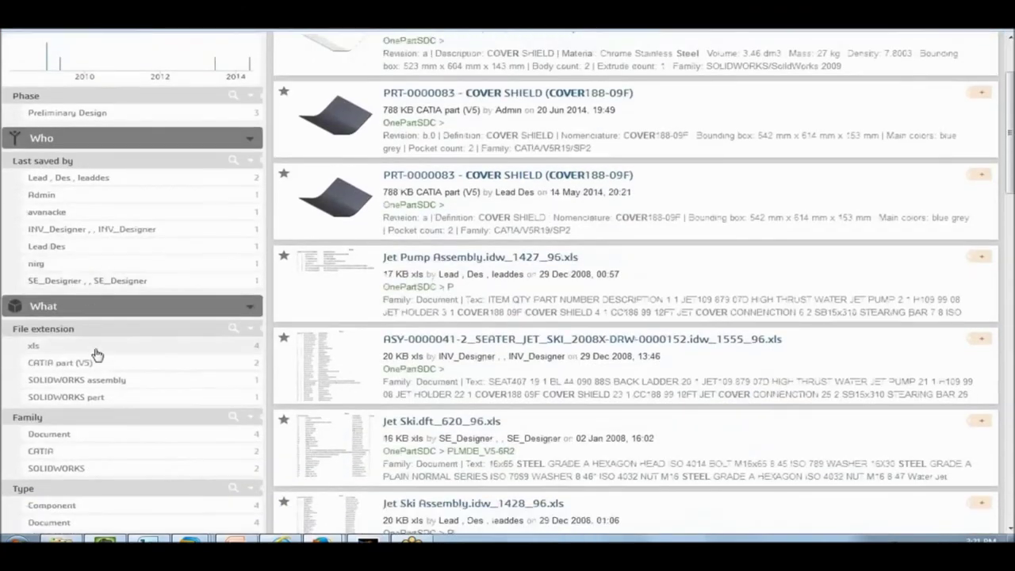
{"action": "scroll", "coordinate": [90, 387], "scroll_direction": "up", "scroll_amount": 3}
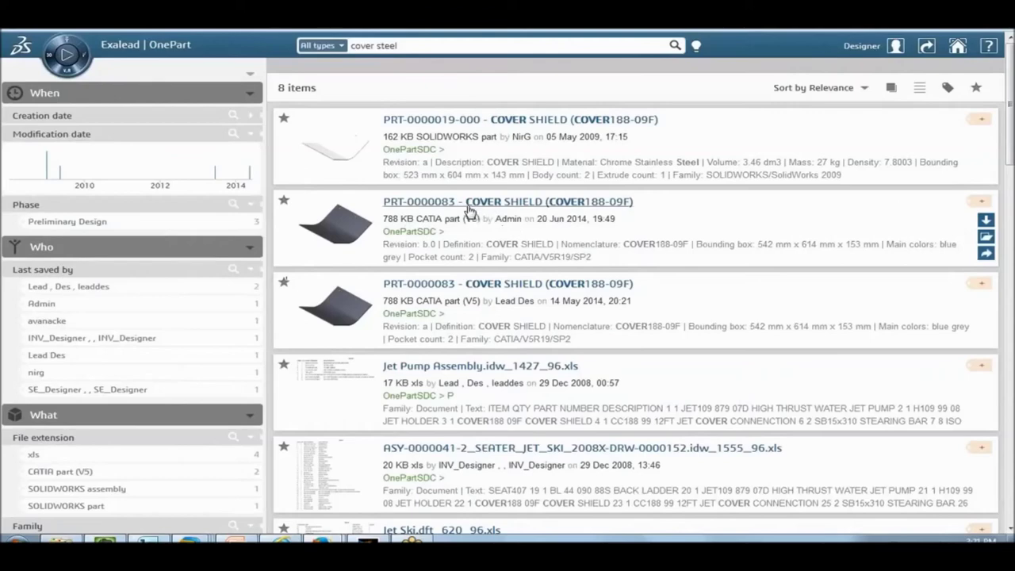
Step: Open the revision b.0 PRT-0000083 COVER SHIELD details and highlight its definition and COVER188 nomenclature
{"action": "left_click", "coordinate": [449, 205]}
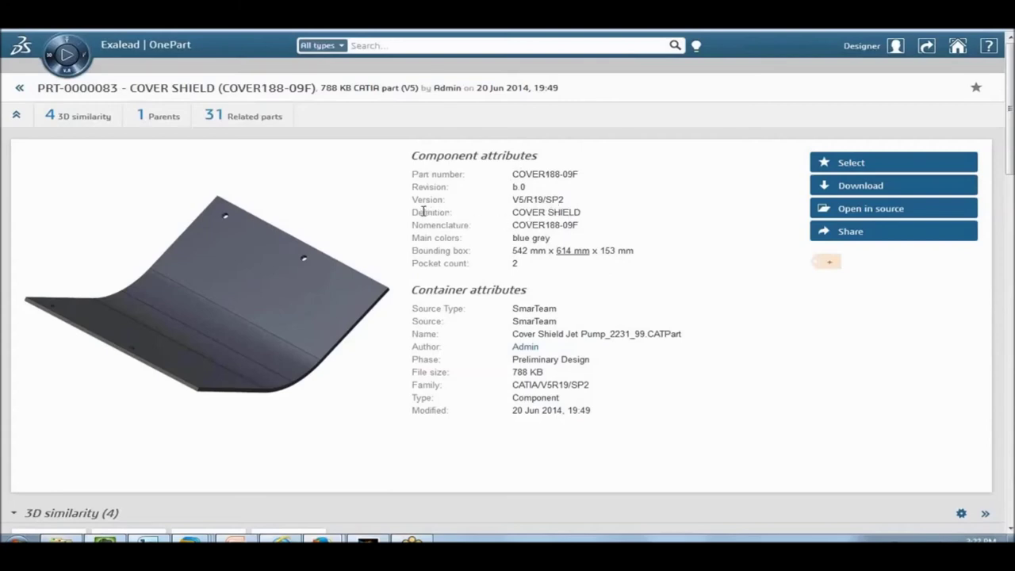
{"action": "left_click_drag", "start_coordinate": [505, 217], "coordinate": [598, 217]}
{"action": "left_click", "coordinate": [535, 222]}
{"action": "double_click", "coordinate": [530, 224]}
{"action": "left_click", "coordinate": [530, 223]}
Step: Scroll through the part's Component, Container and Other attributes and back to the top
{"action": "scroll", "coordinate": [571, 333], "scroll_direction": "down", "scroll_amount": 1}
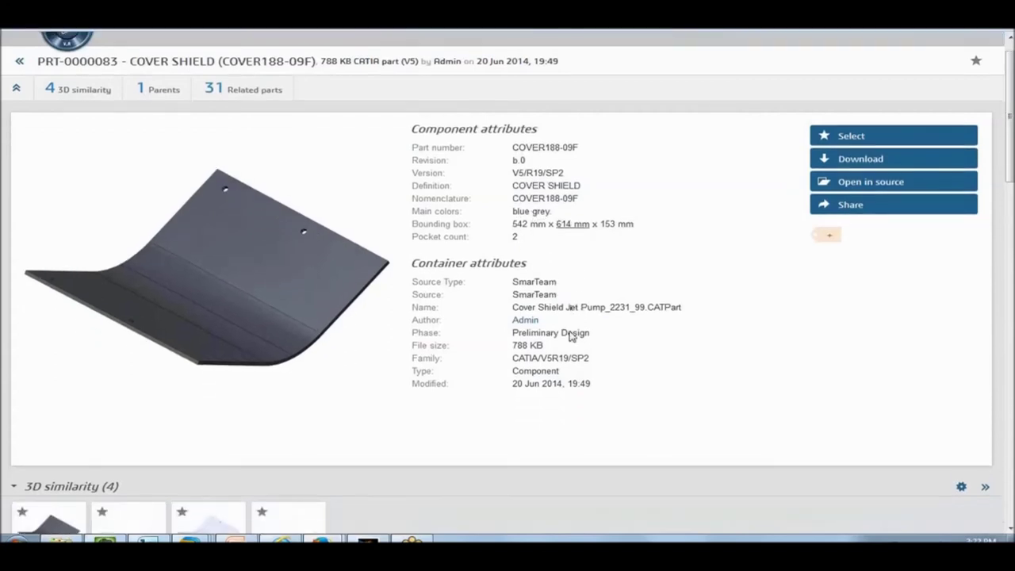
{"action": "scroll", "coordinate": [673, 354], "scroll_direction": "down", "scroll_amount": 5}
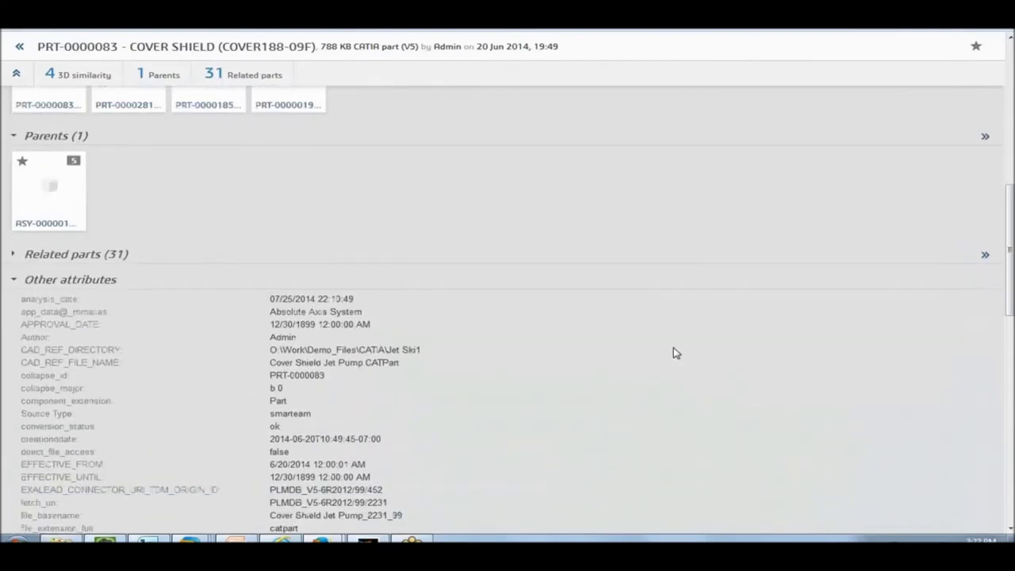
{"action": "scroll", "coordinate": [674, 354], "scroll_direction": "down", "scroll_amount": 5}
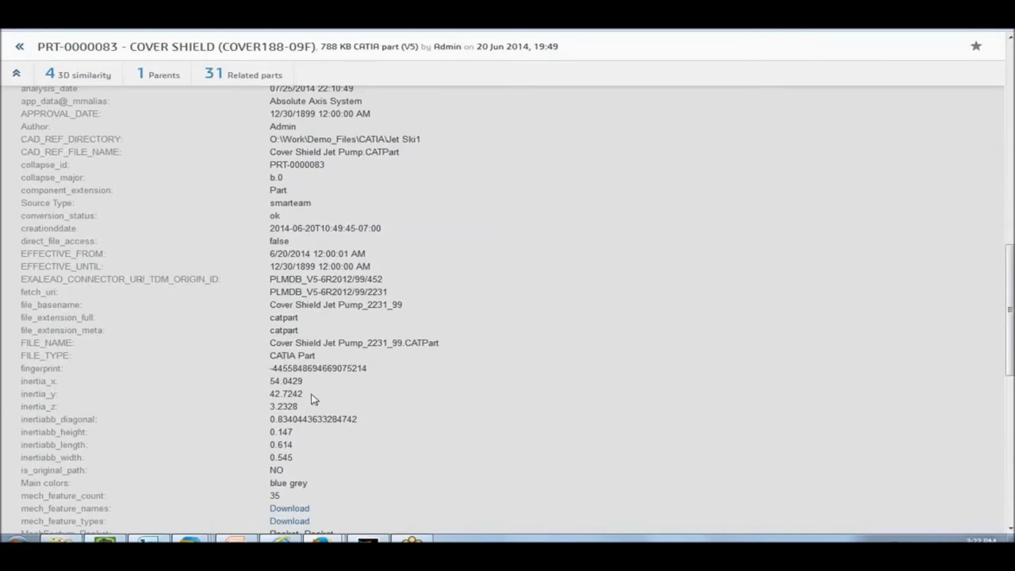
{"action": "scroll", "coordinate": [317, 401], "scroll_direction": "up", "scroll_amount": 1}
{"action": "scroll", "coordinate": [317, 401], "scroll_direction": "up", "scroll_amount": 1}
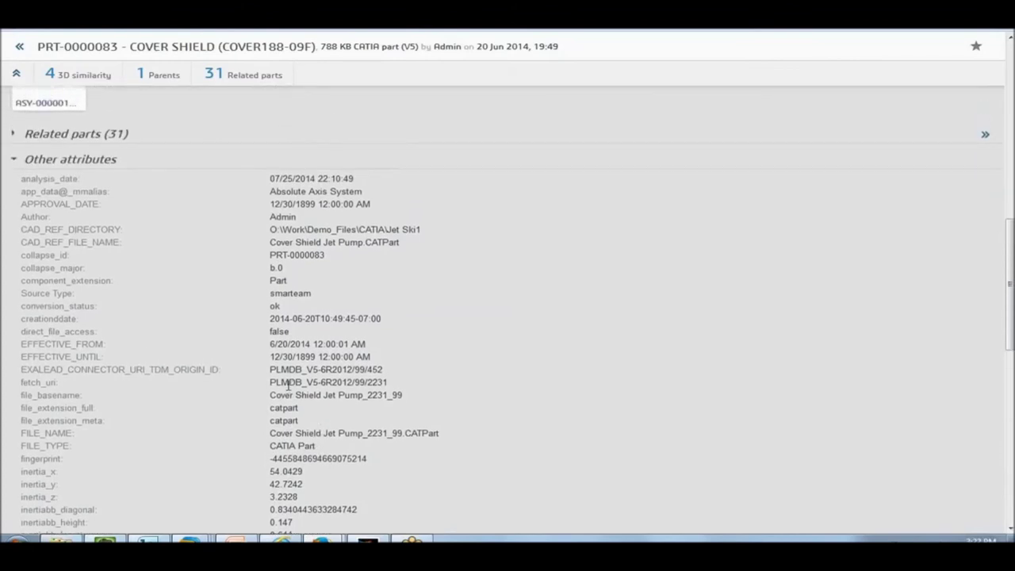
{"action": "scroll", "coordinate": [319, 409], "scroll_direction": "up", "scroll_amount": 2}
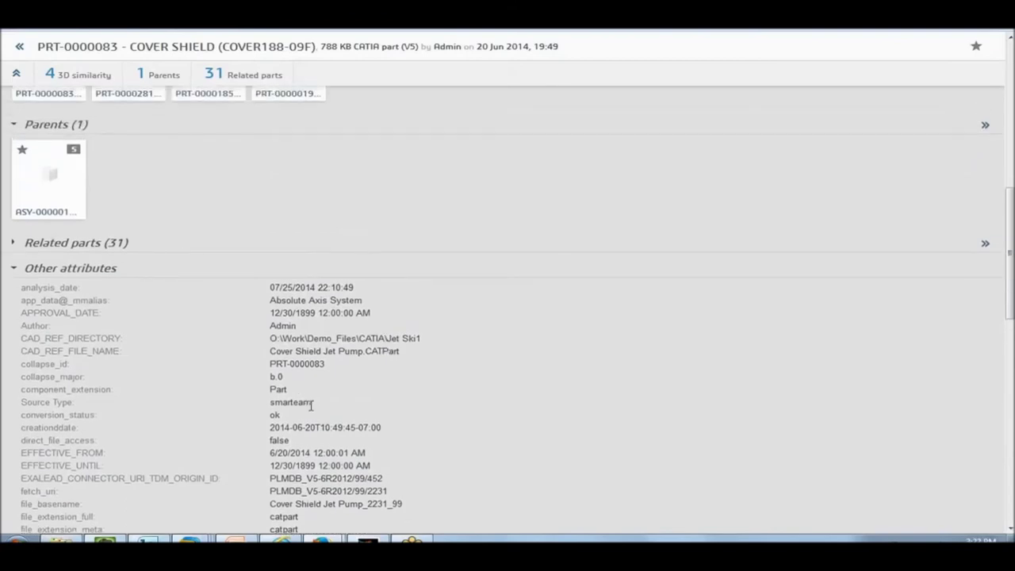
{"action": "scroll", "coordinate": [312, 406], "scroll_direction": "up", "scroll_amount": 3}
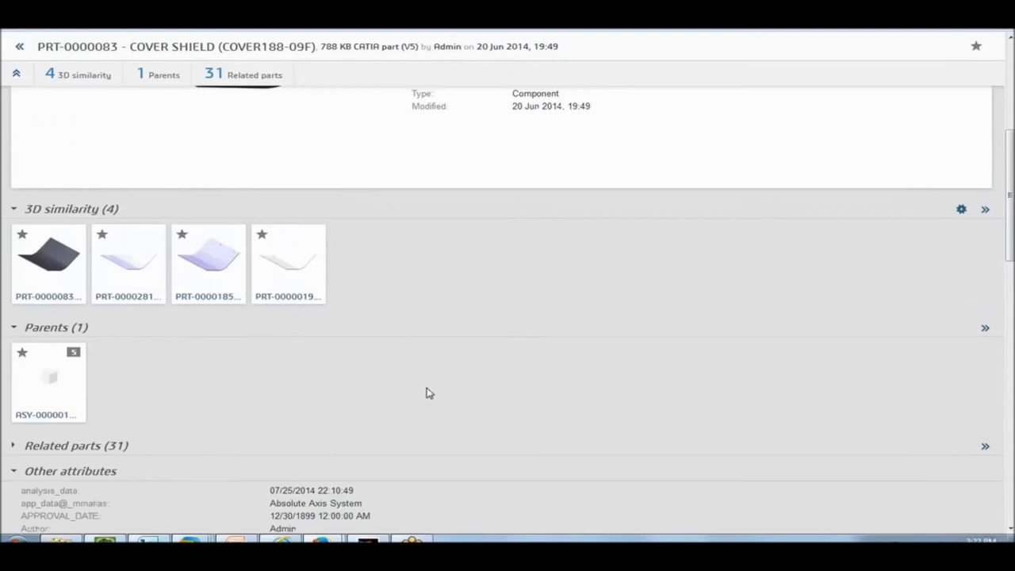
{"action": "scroll", "coordinate": [426, 392], "scroll_direction": "up", "scroll_amount": 2}
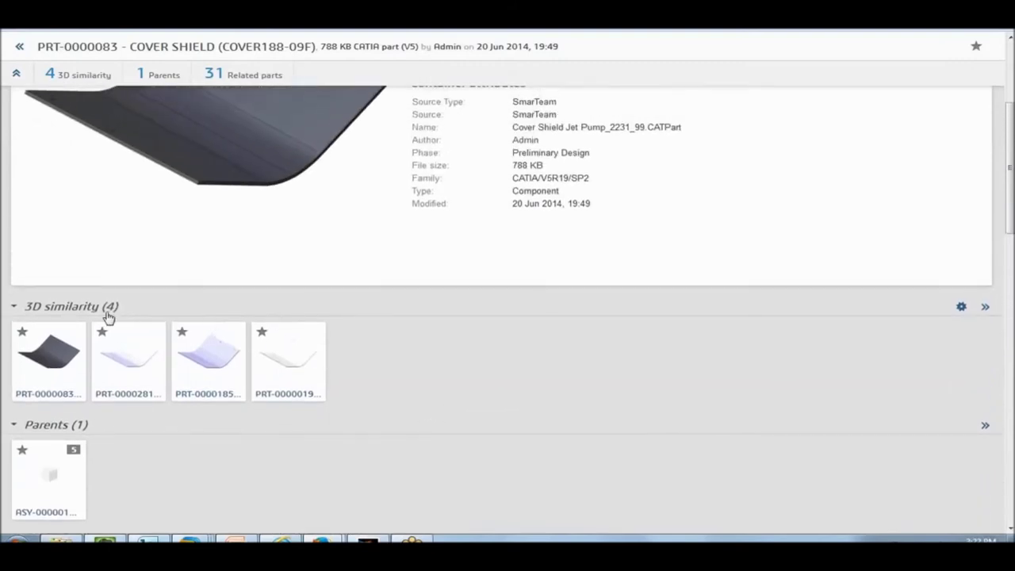
{"action": "mouse_move", "coordinate": [75, 367]}
{"action": "scroll", "coordinate": [266, 337], "scroll_direction": "up", "scroll_amount": 1}
{"action": "scroll", "coordinate": [268, 340], "scroll_direction": "up", "scroll_amount": 4}
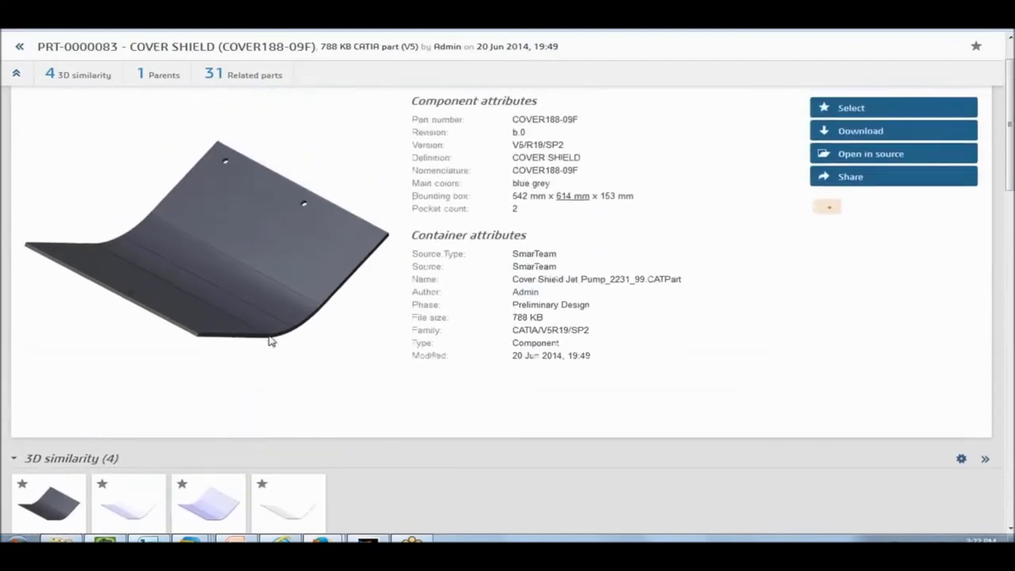
{"action": "scroll", "coordinate": [268, 335], "scroll_direction": "up", "scroll_amount": 1}
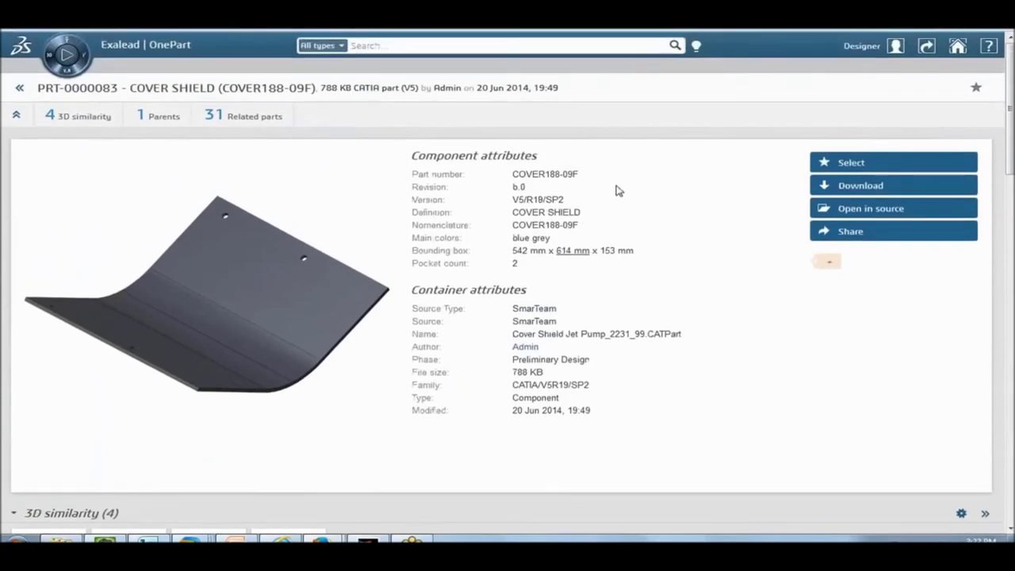
Step: Highlight the part's revision b.0 value on the COVER SHIELD detail page
{"action": "left_click_drag", "start_coordinate": [525, 188], "coordinate": [414, 187]}
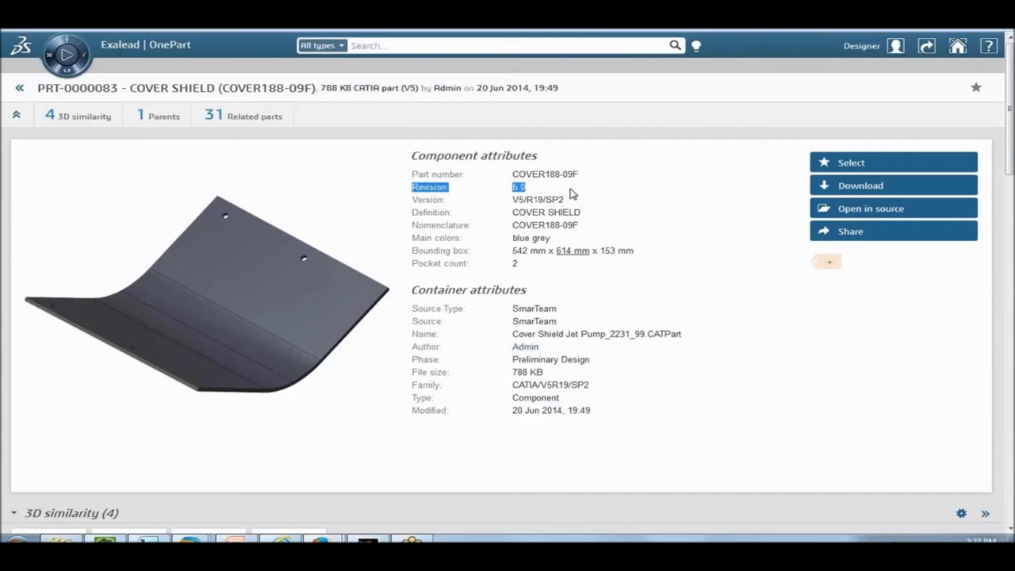
{"action": "left_click", "coordinate": [580, 194]}
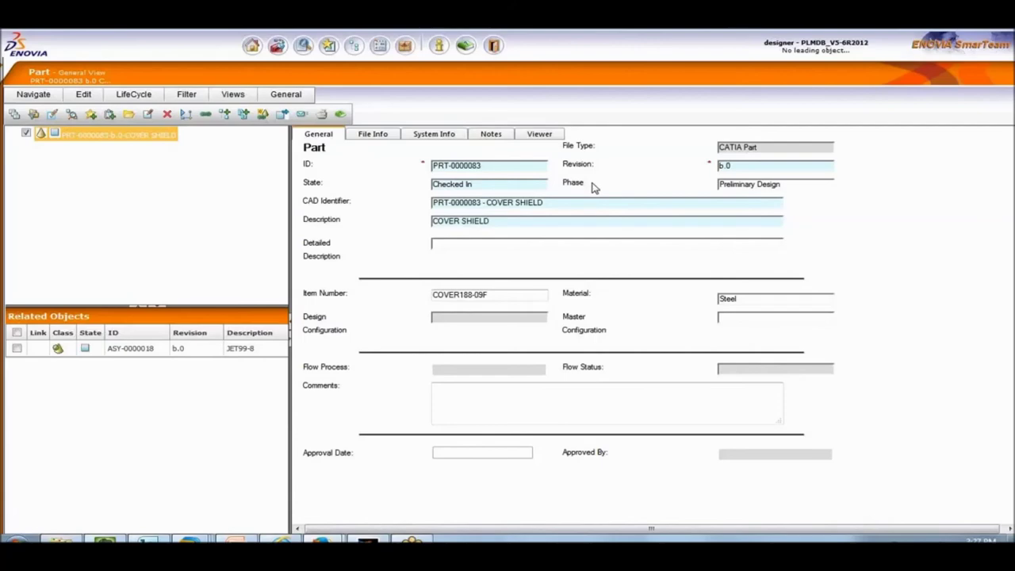
Step: Review the COVER SHIELD part's file, system and notes information, then return to General properties
{"action": "left_click", "coordinate": [370, 136]}
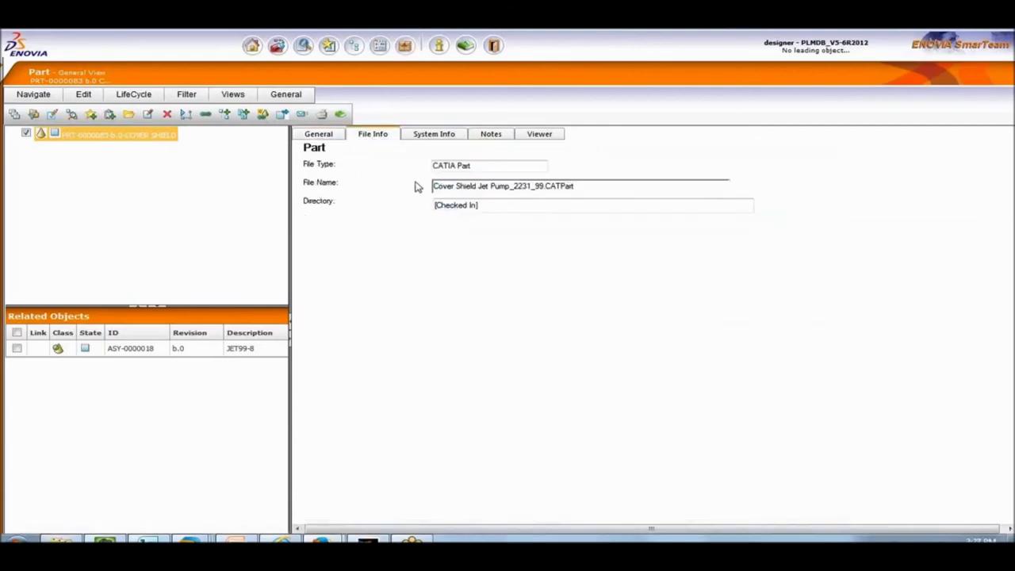
{"action": "left_click", "coordinate": [435, 135]}
{"action": "left_click", "coordinate": [488, 137]}
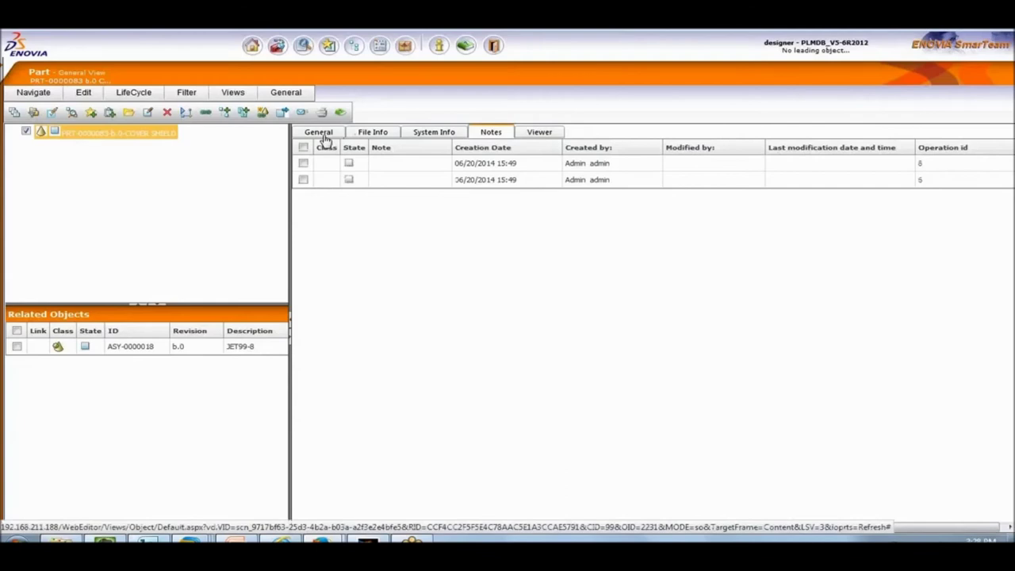
{"action": "left_click", "coordinate": [319, 133]}
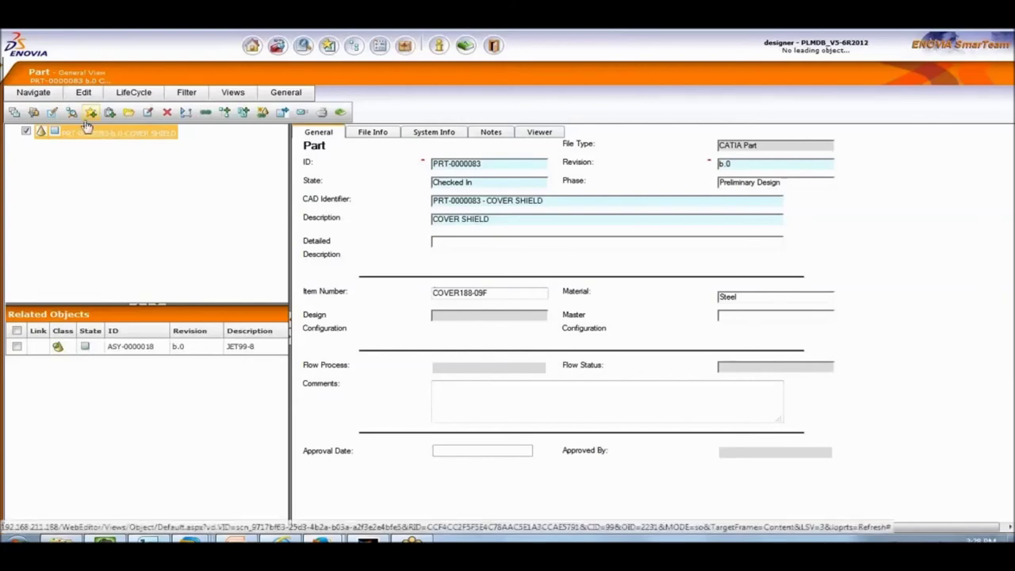
Step: Draft an Engineering Change Request with the description 'Needs.', then close it and return to the part
{"action": "left_click", "coordinate": [83, 94]}
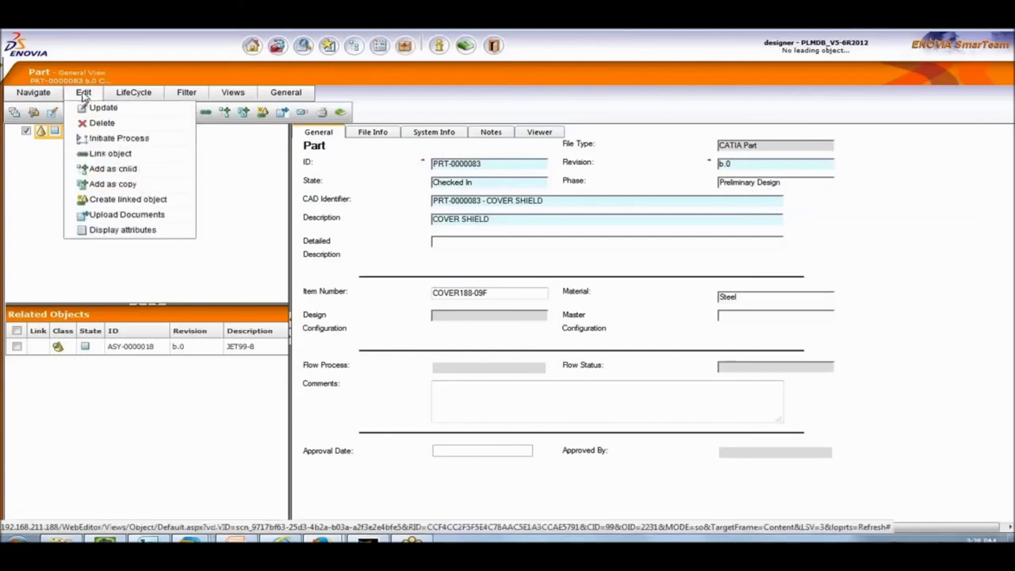
{"action": "left_click", "coordinate": [128, 140]}
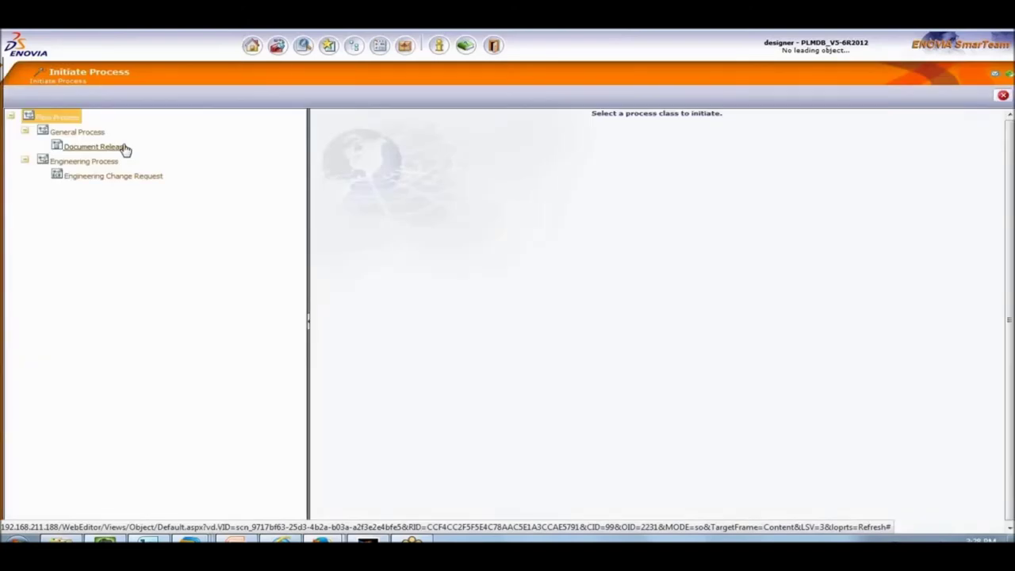
{"action": "left_click", "coordinate": [101, 178]}
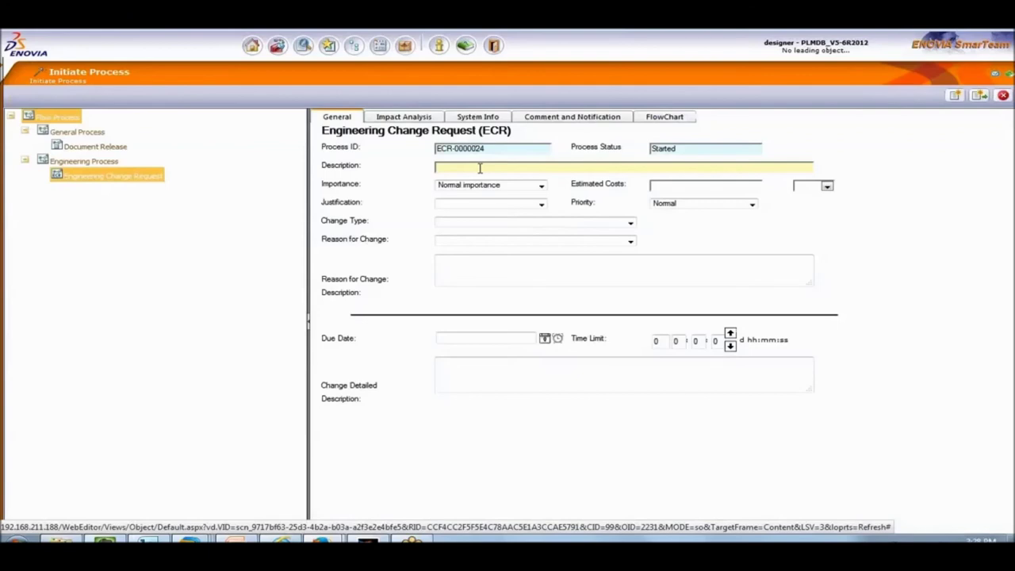
{"action": "type", "text": "Needs"}
{"action": "type", "text": "."}
{"action": "left_click", "coordinate": [1003, 95]}
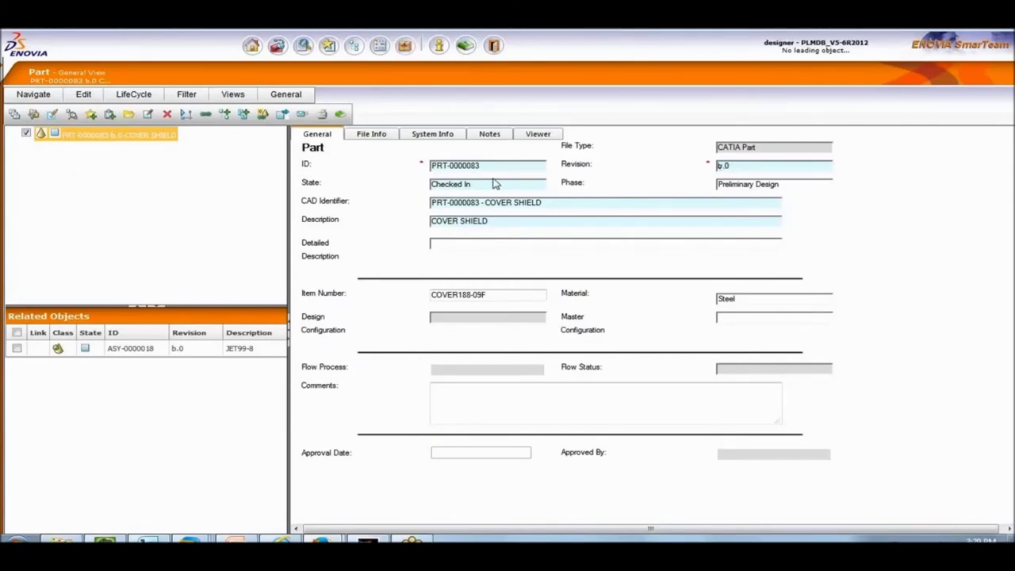
Step: Copy Cover Shield Jet Pump.CATPart via LifeCycle > Copy file into the local SmarTeam Work folder
{"action": "left_click_drag", "start_coordinate": [474, 186], "coordinate": [417, 185]}
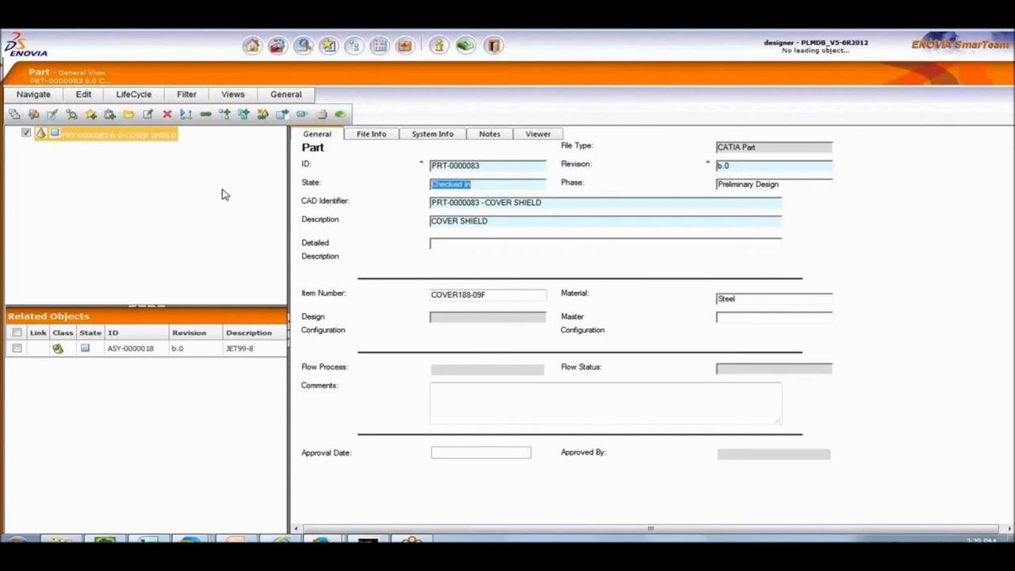
{"action": "left_click", "coordinate": [135, 94]}
{"action": "left_click", "coordinate": [147, 126]}
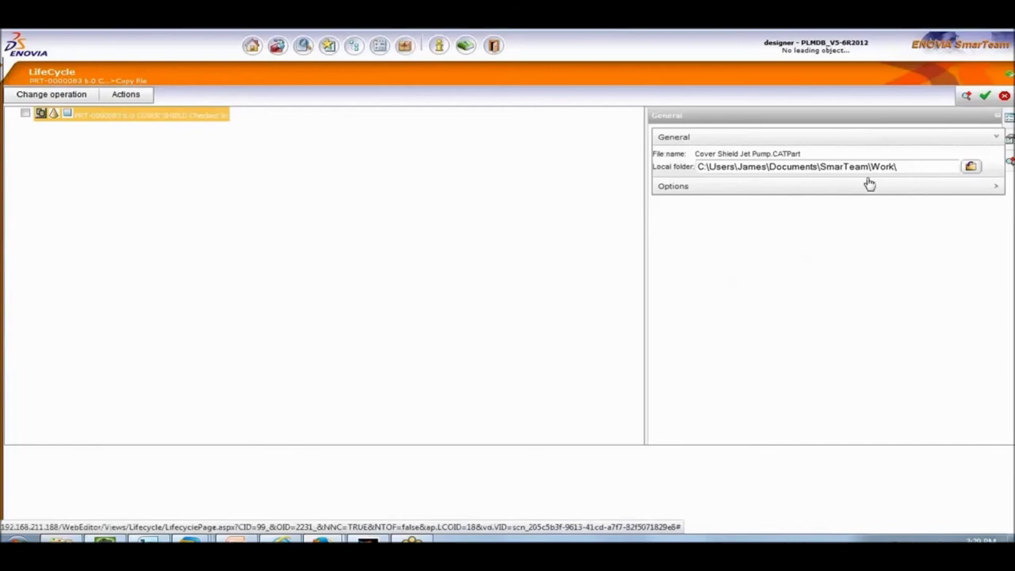
{"action": "left_click_drag", "start_coordinate": [919, 166], "coordinate": [602, 172]}
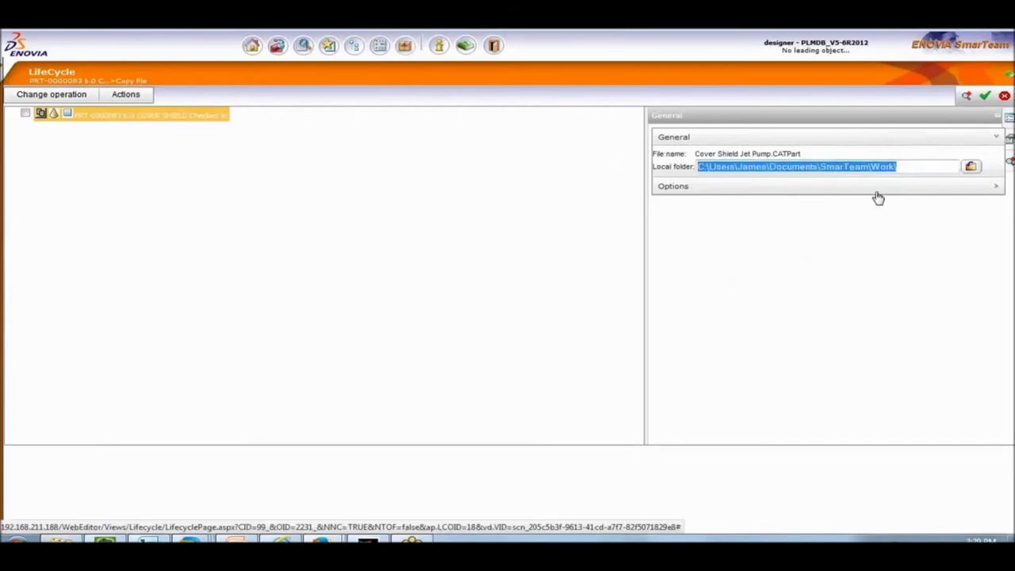
{"action": "left_click", "coordinate": [985, 95]}
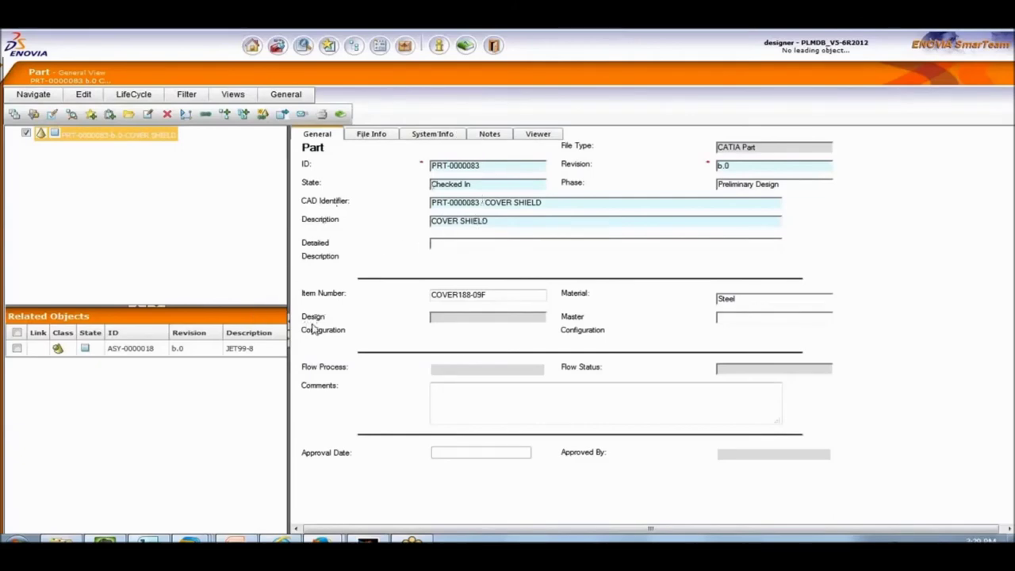
Step: Open Cover Shield Jet Pump.CATPart from the Explorer Work folder so it loads in CATIA
{"action": "left_click", "coordinate": [61, 540]}
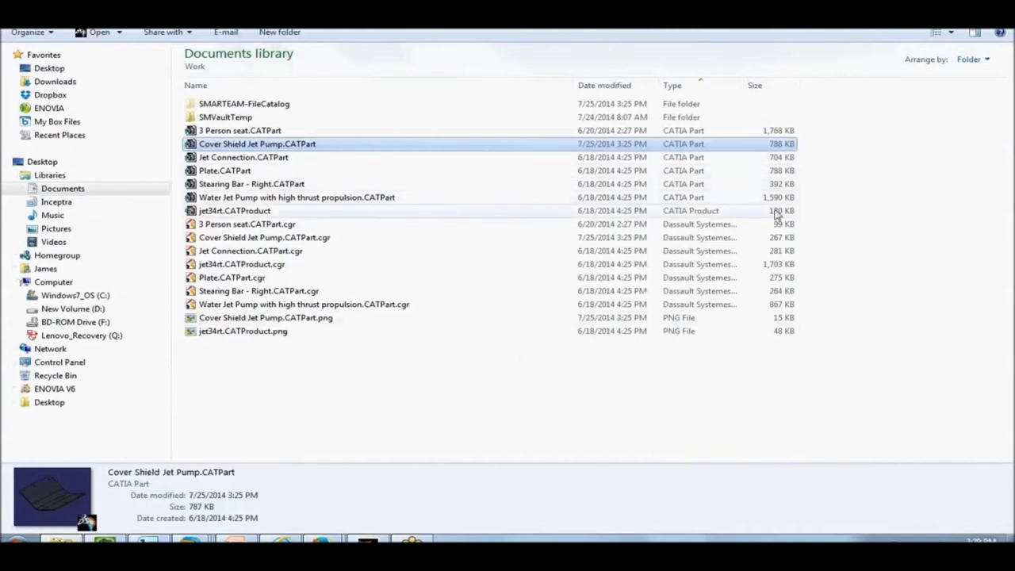
{"action": "left_click_drag", "start_coordinate": [808, 212], "coordinate": [379, 239]}
{"action": "left_click", "coordinate": [225, 146]}
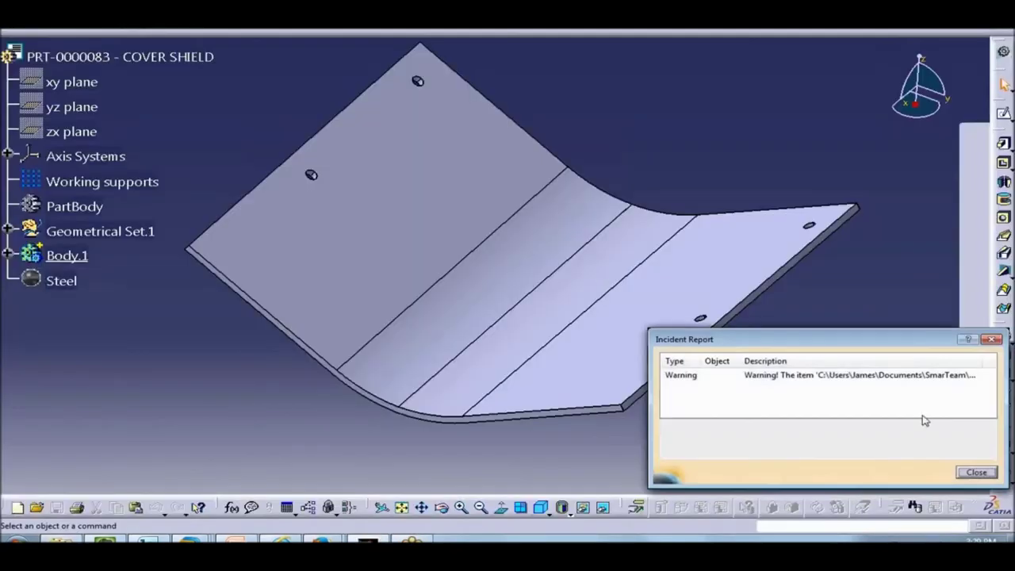
Step: Dismiss the incident report and check out the part through SmarTeam Life Cycle as revision b.1
{"action": "left_click", "coordinate": [976, 473]}
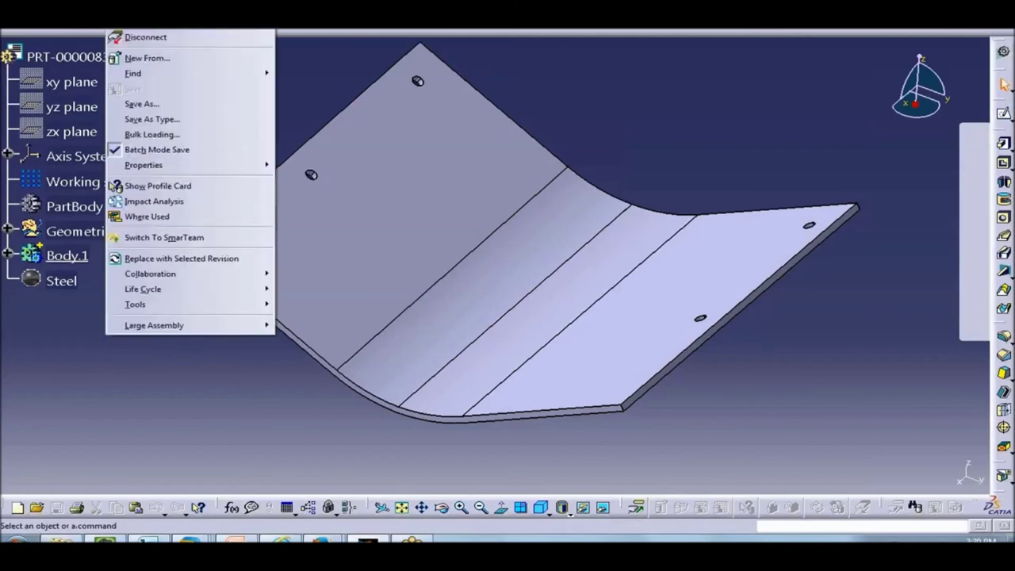
{"action": "mouse_move", "coordinate": [189, 294]}
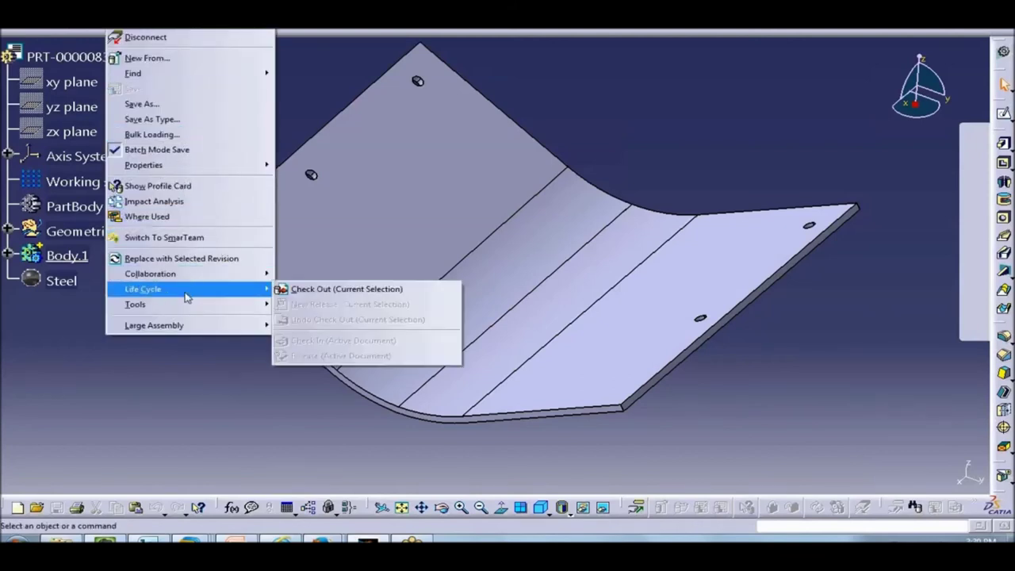
{"action": "left_click", "coordinate": [316, 292]}
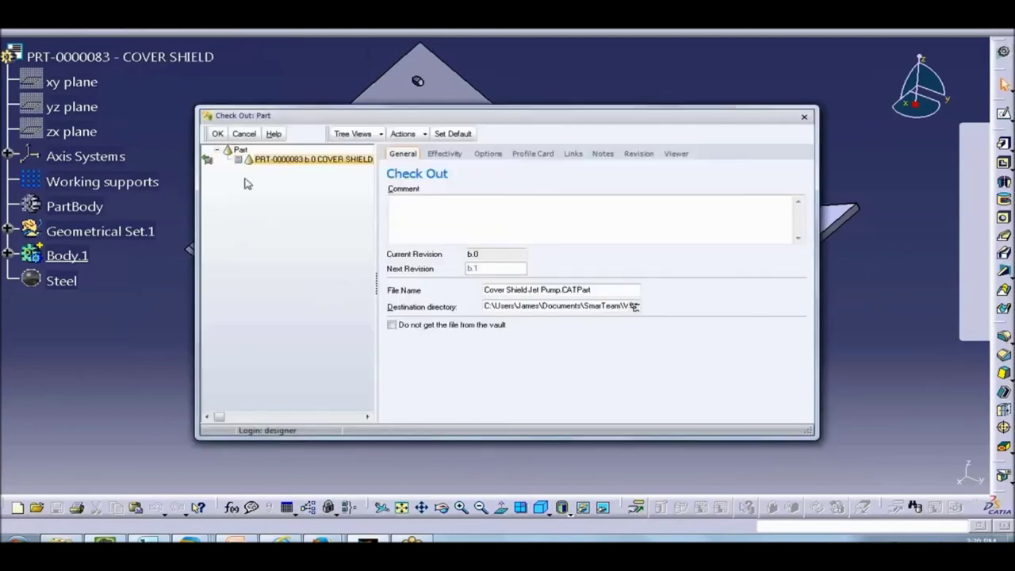
{"action": "left_click", "coordinate": [217, 134]}
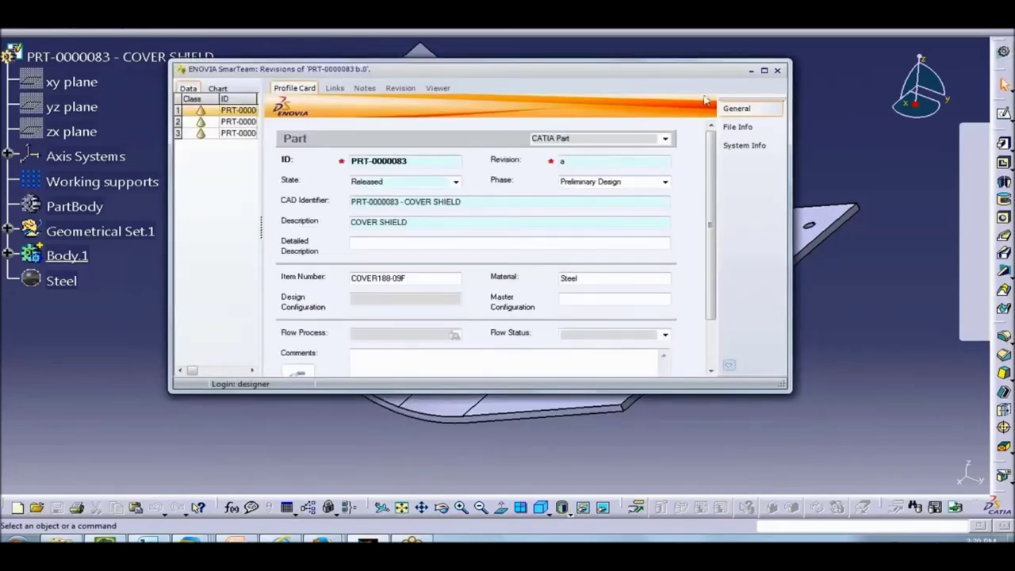
Step: Close the Revisions window and update the Mirror.1 feature
{"action": "left_click", "coordinate": [777, 70]}
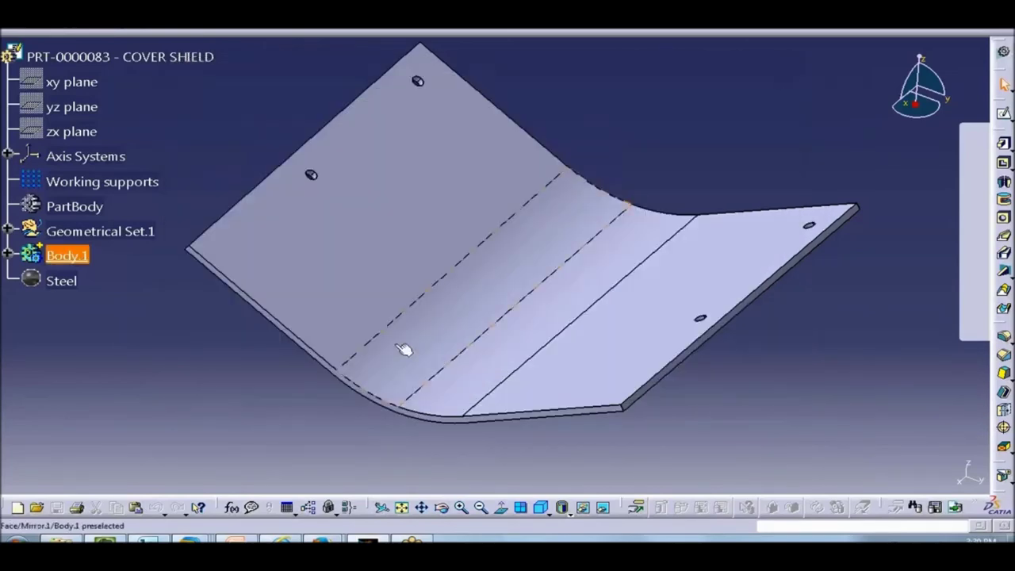
{"action": "double_click", "coordinate": [305, 349]}
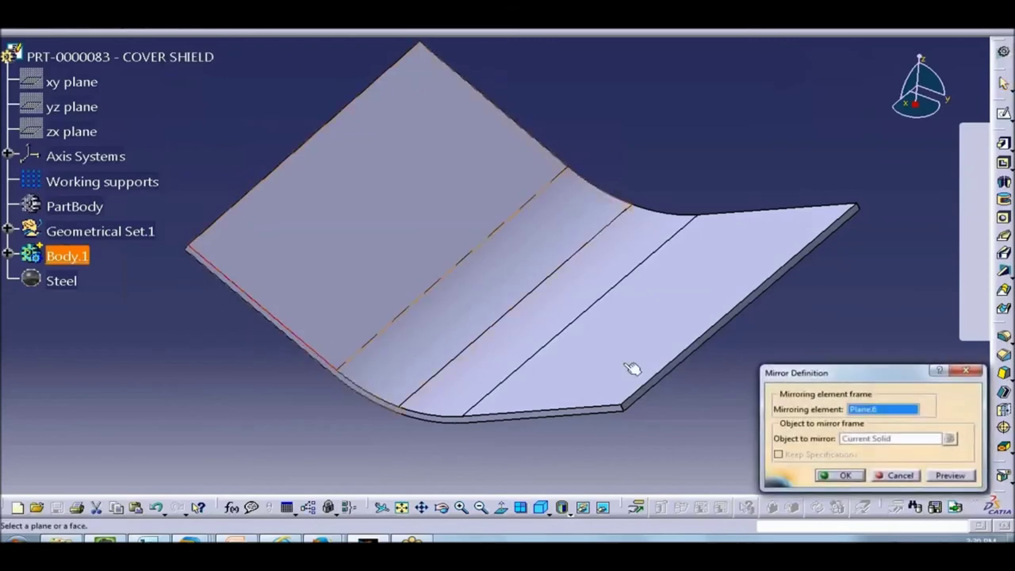
{"action": "left_click", "coordinate": [845, 475]}
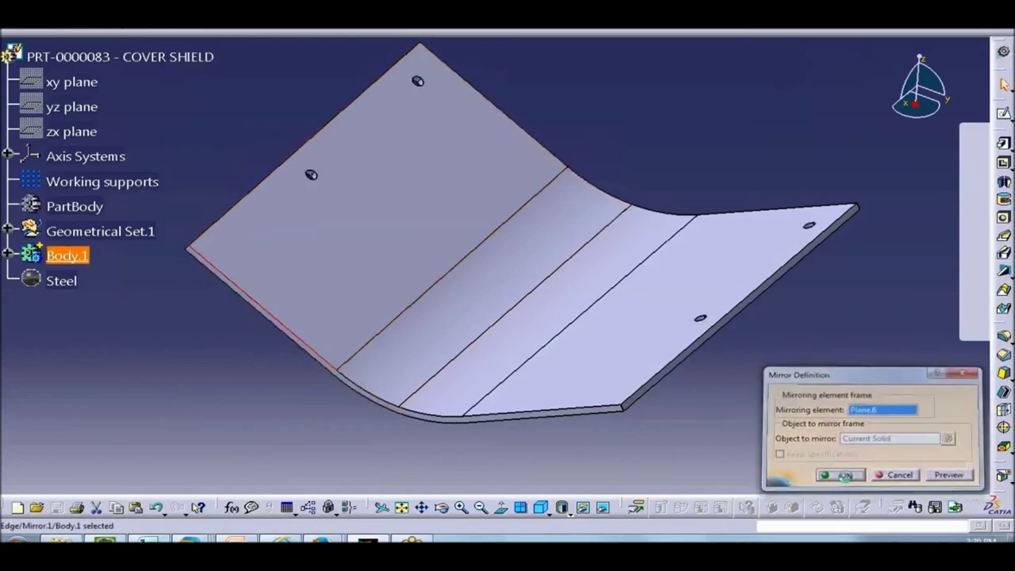
Step: Check the modified part back in via SmarTeam Life Cycle > Check In as revision b.1
{"action": "left_click", "coordinate": [119, 24]}
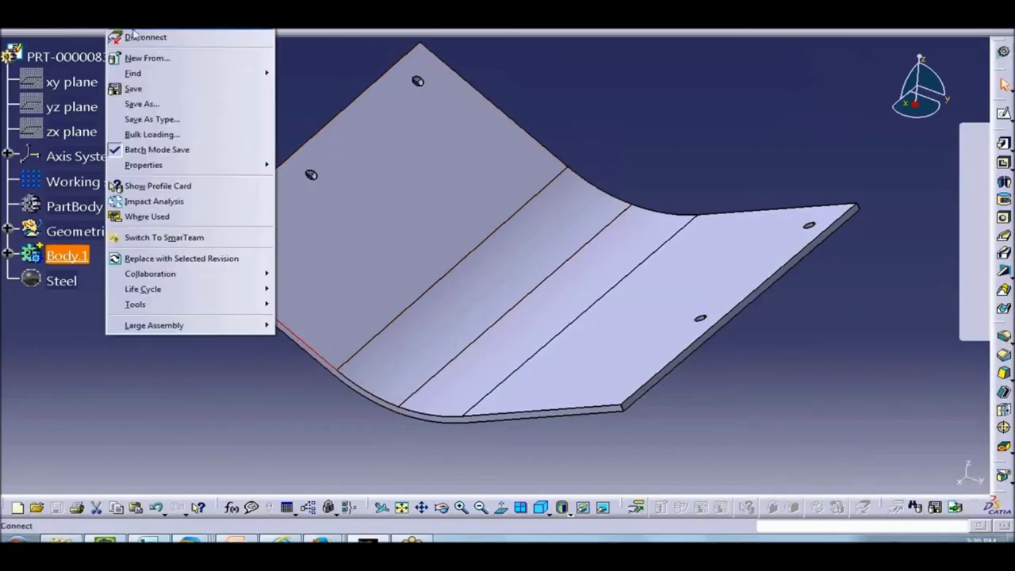
{"action": "mouse_move", "coordinate": [164, 295]}
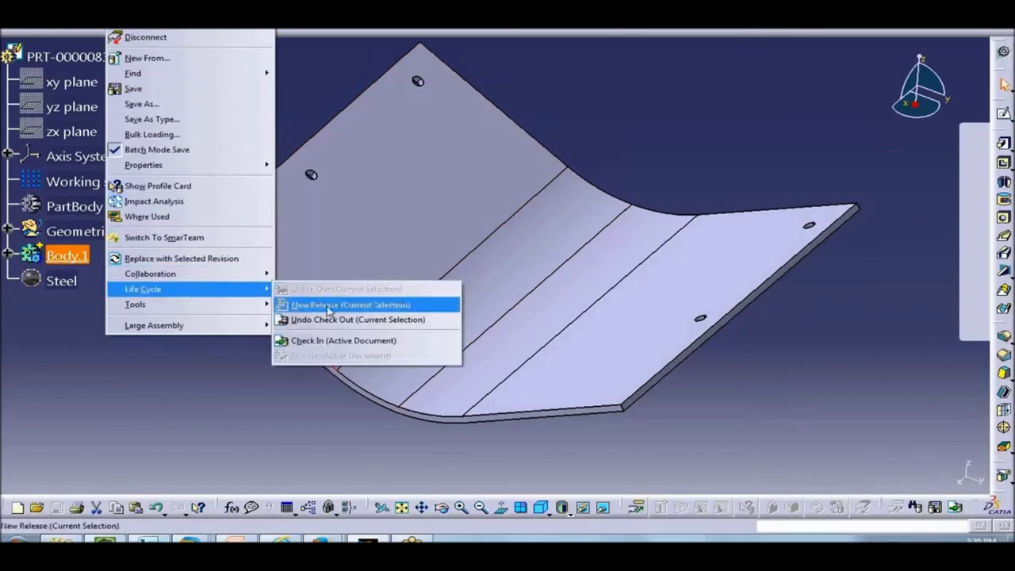
{"action": "left_click", "coordinate": [406, 347]}
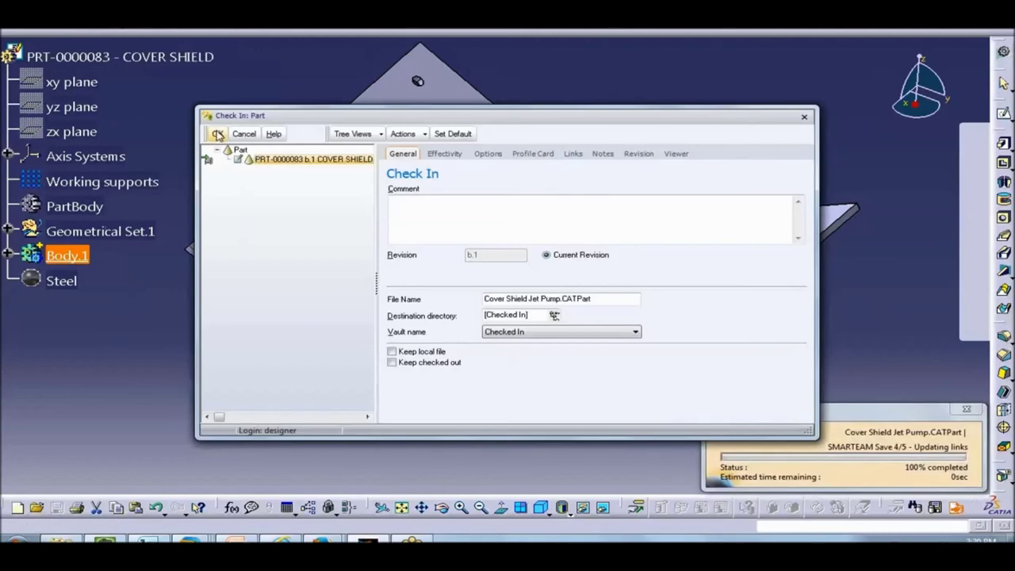
{"action": "left_click", "coordinate": [218, 133]}
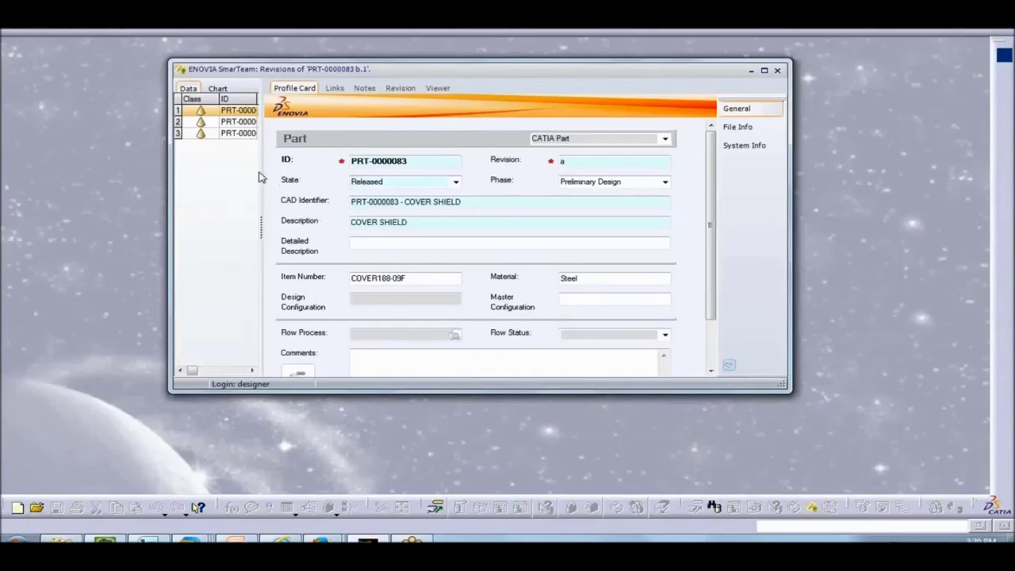
Step: Widen the revisions list, view revision b.1's details, then start the Demo Scenario slide show
{"action": "left_click_drag", "start_coordinate": [261, 170], "coordinate": [446, 162]}
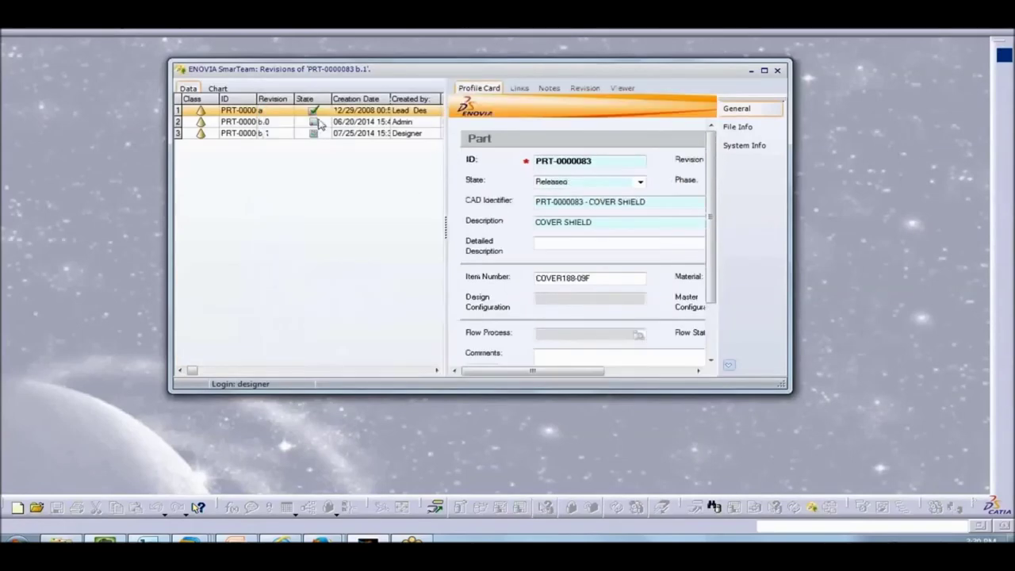
{"action": "left_click", "coordinate": [235, 135]}
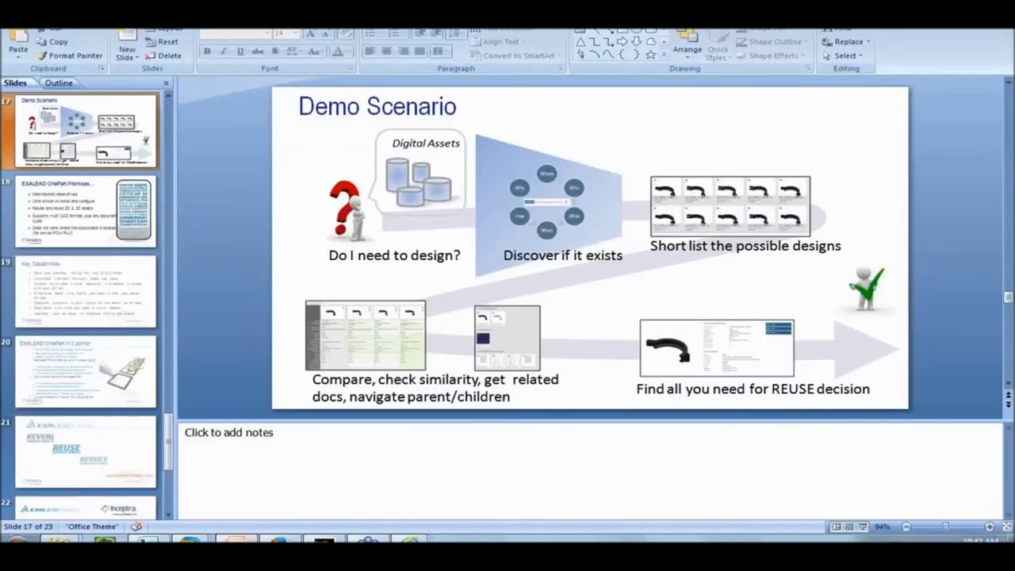
{"action": "key", "text": "shift+F5"}
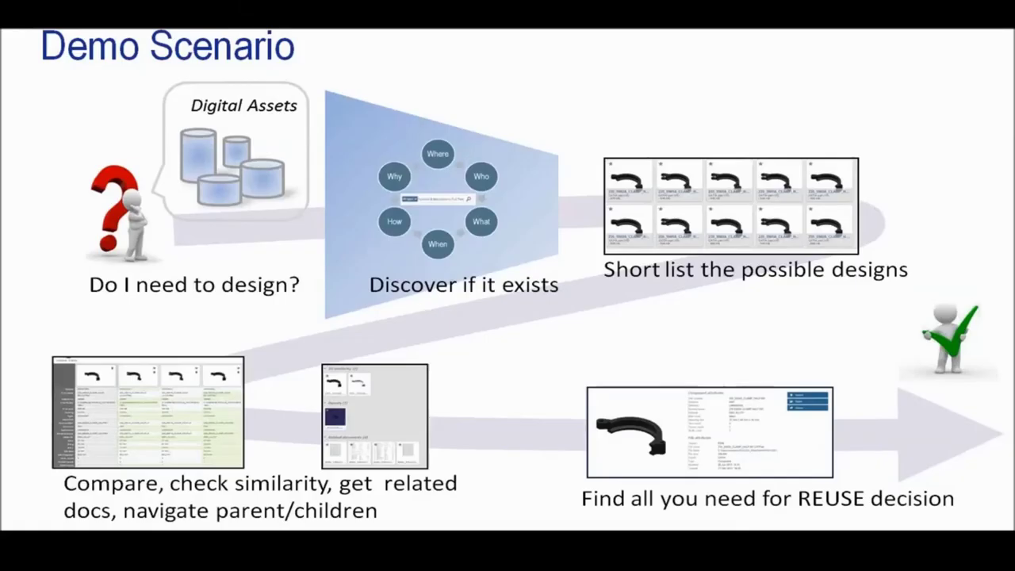
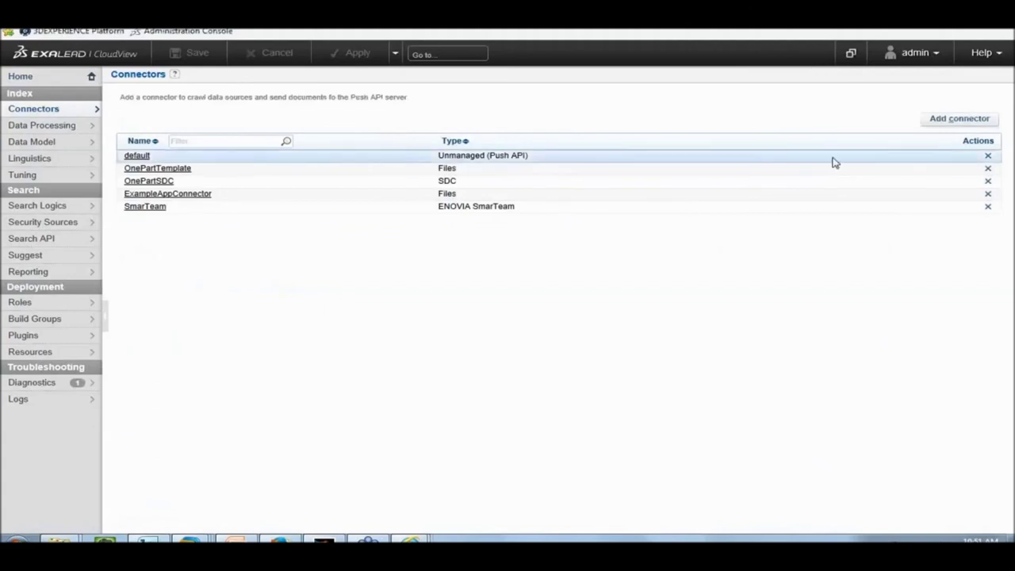
Step: Start adding a new connector from the Connectors list
{"action": "left_click", "coordinate": [960, 123]}
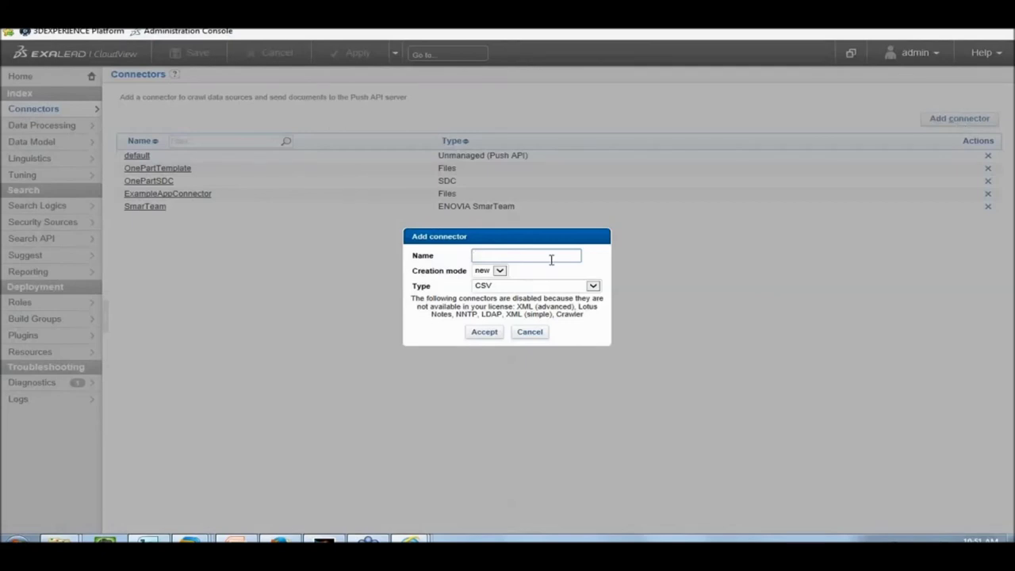
Step: Create a connector named FileBased as a copy of the default connector
{"action": "type", "text": "FileBased"}
{"action": "left_click", "coordinate": [499, 271]}
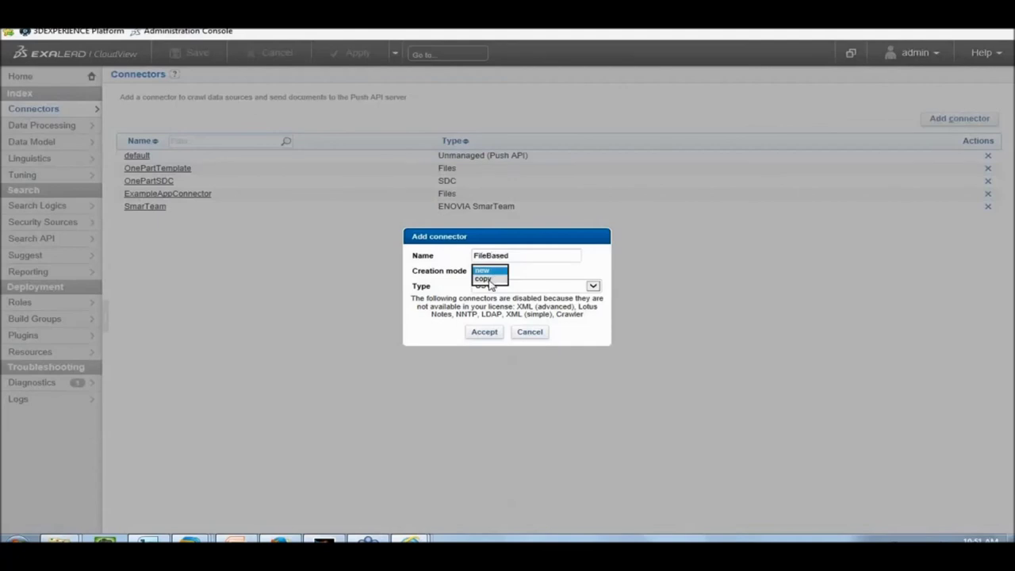
{"action": "left_click", "coordinate": [490, 281]}
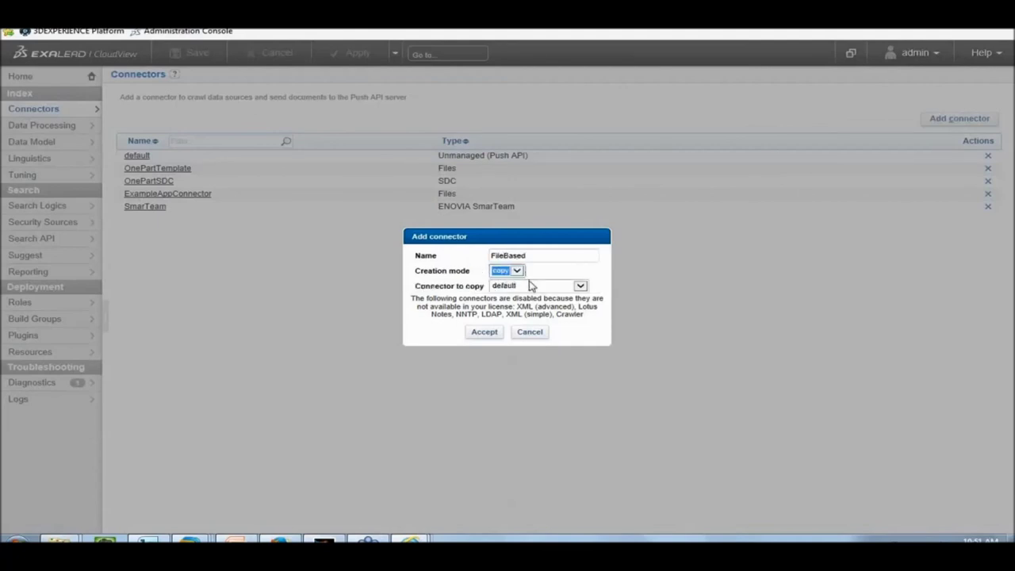
{"action": "left_click", "coordinate": [555, 287]}
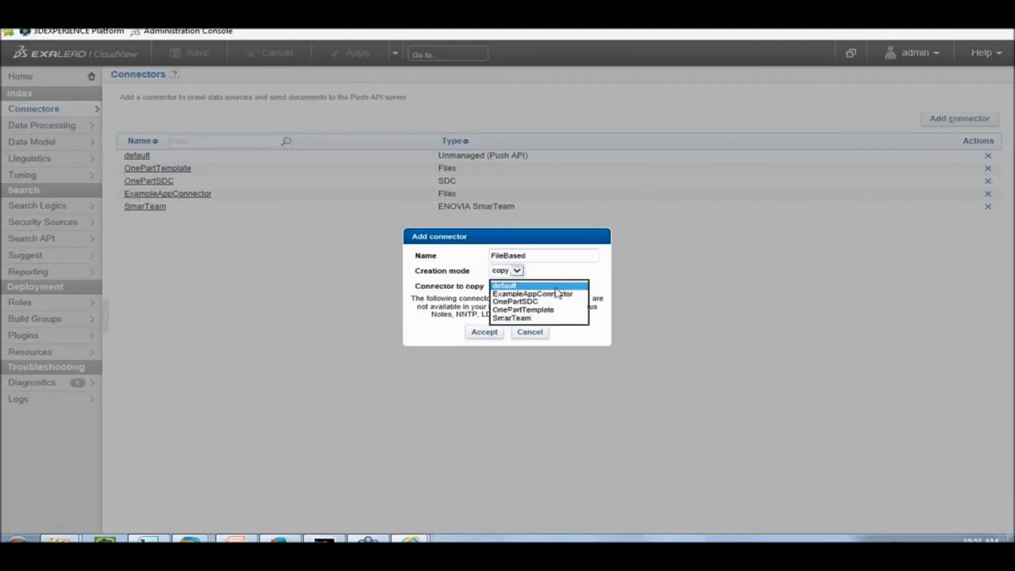
{"action": "key", "text": "Escape"}
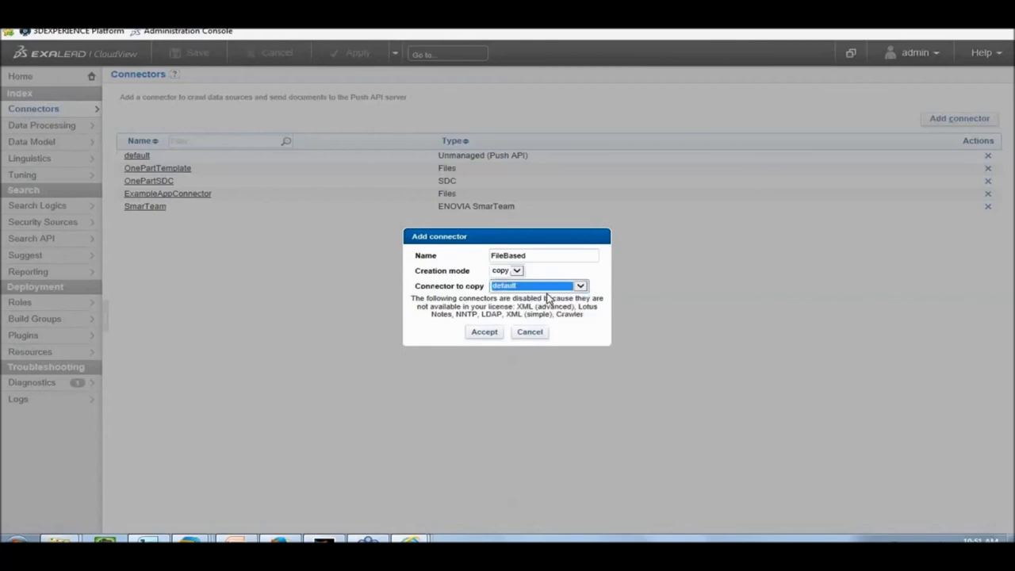
{"action": "left_click", "coordinate": [484, 333]}
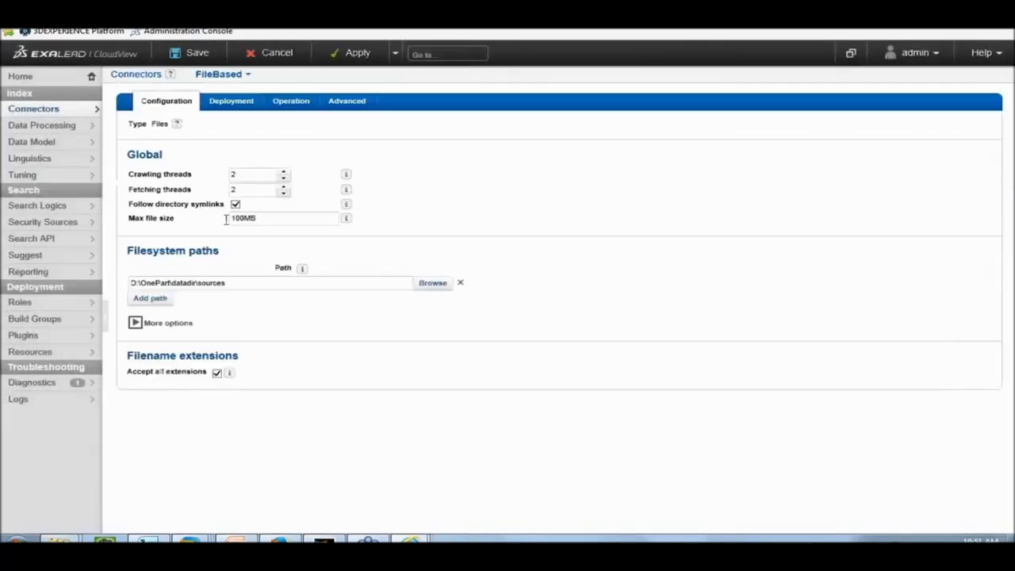
Step: Confirm D:\OnePart\datadir\sources as the FileBased crawl path
{"action": "left_click", "coordinate": [433, 284]}
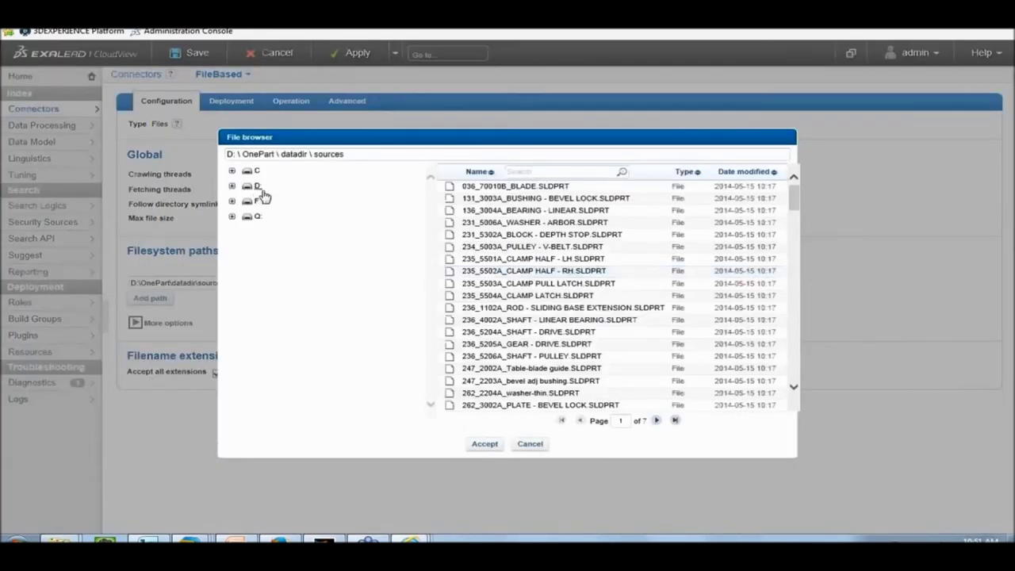
{"action": "left_click", "coordinate": [486, 444]}
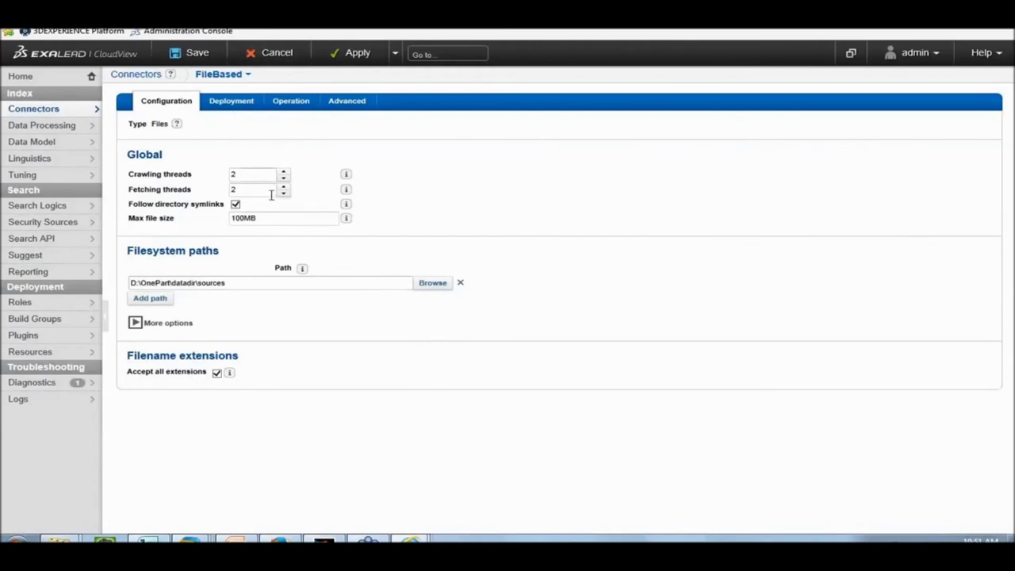
{"action": "left_click_drag", "start_coordinate": [283, 284], "coordinate": [68, 294]}
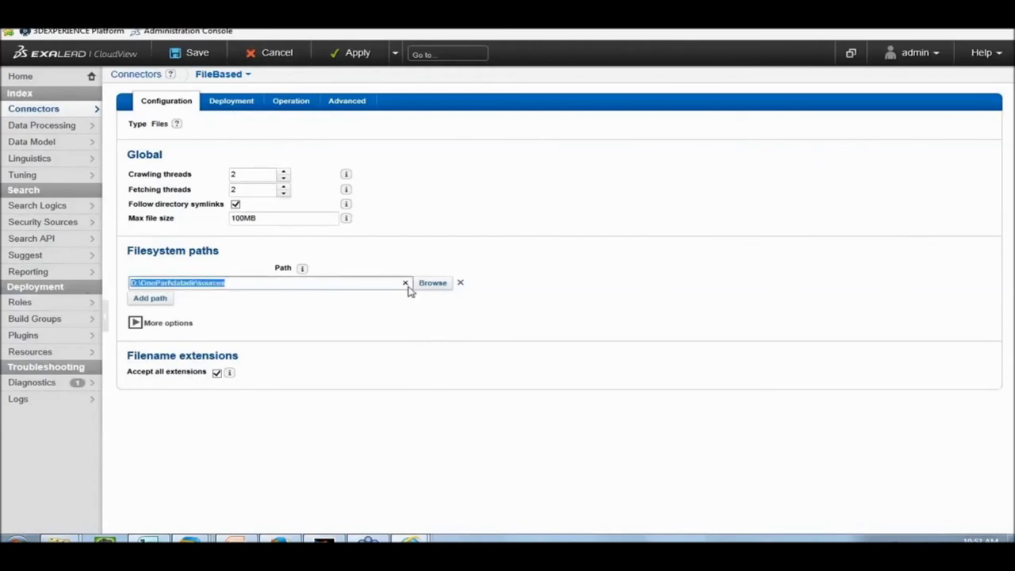
{"action": "left_click", "coordinate": [607, 283]}
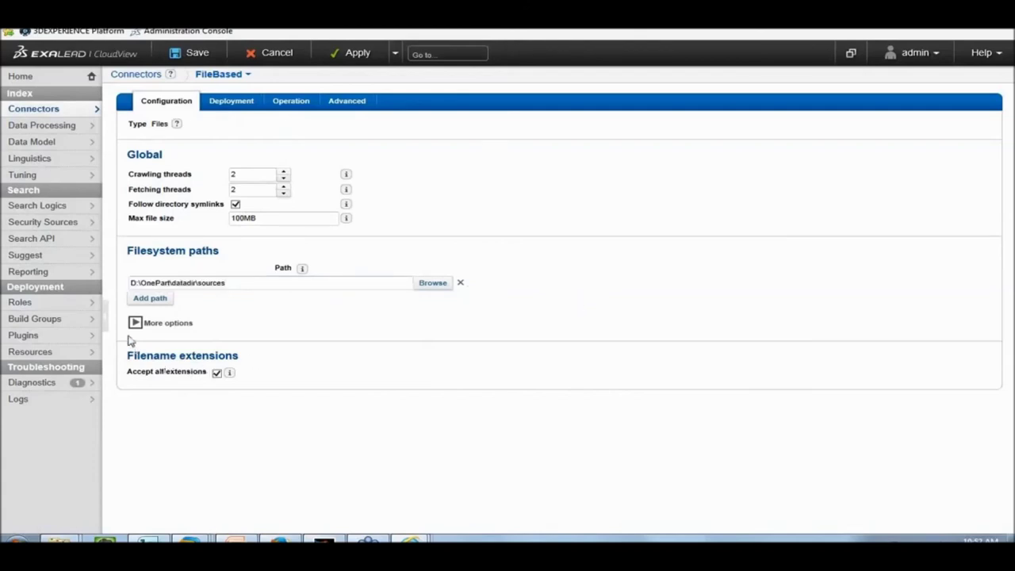
Step: Turn off Accept all extensions and review the unchecked extension categories, Image through Other
{"action": "left_click", "coordinate": [216, 373]}
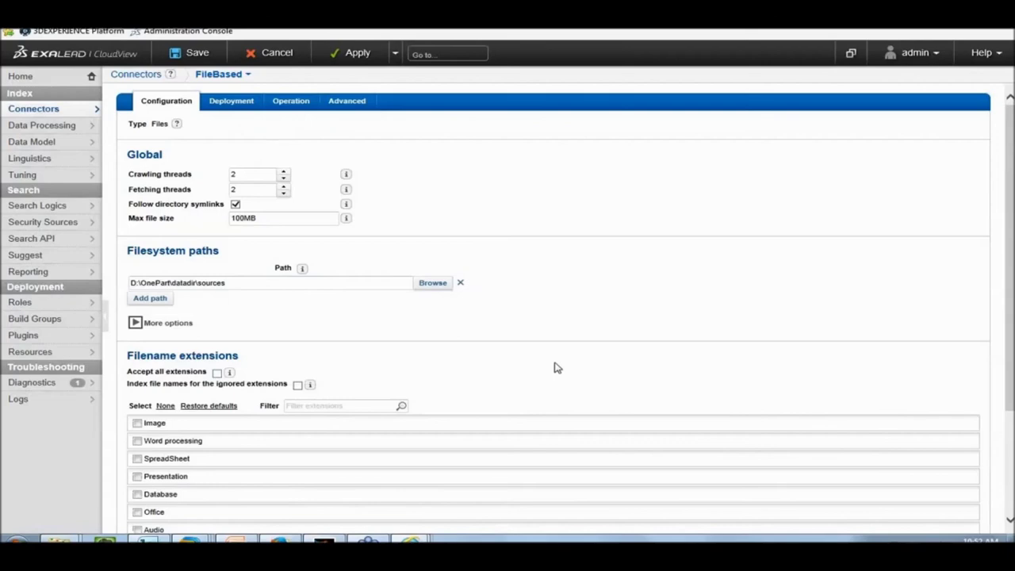
{"action": "scroll", "coordinate": [556, 367], "scroll_direction": "down", "scroll_amount": 1}
{"action": "scroll", "coordinate": [555, 367], "scroll_direction": "down", "scroll_amount": 3}
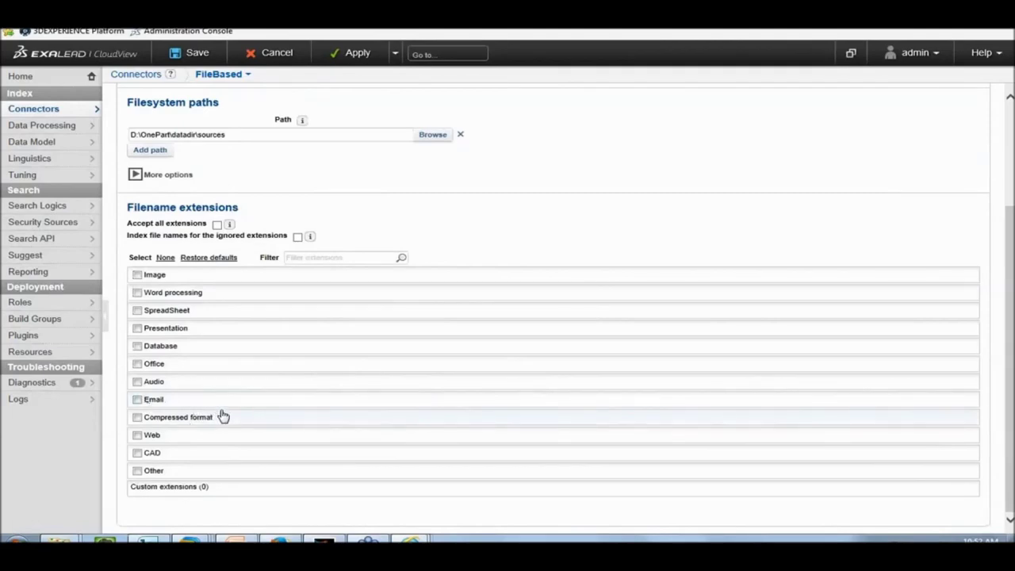
{"action": "scroll", "coordinate": [223, 416], "scroll_direction": "up", "scroll_amount": 3}
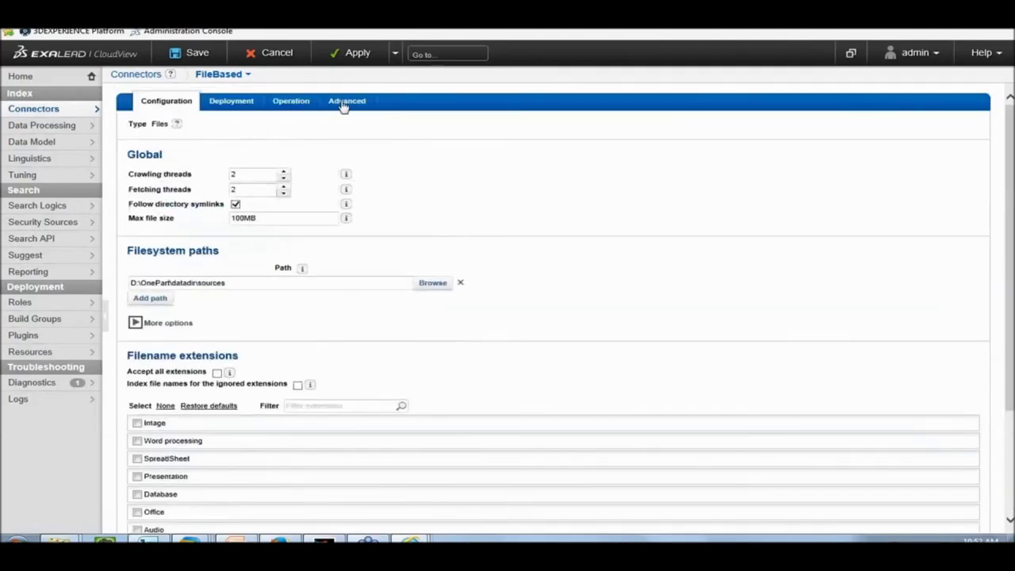
Step: Look through the FileBased connector's Advanced settings
{"action": "left_click", "coordinate": [343, 103]}
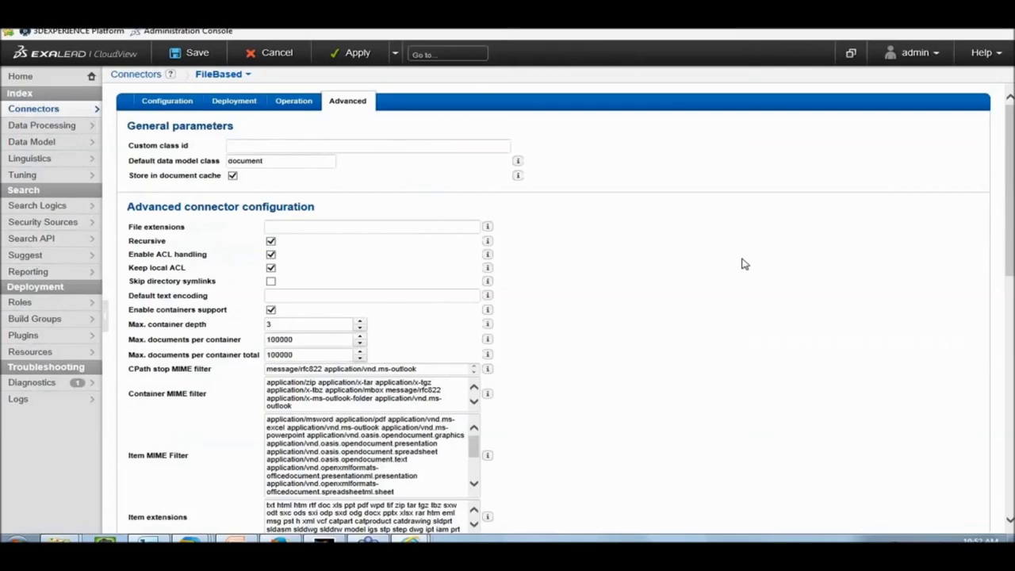
{"action": "scroll", "coordinate": [744, 263], "scroll_direction": "down", "scroll_amount": 5}
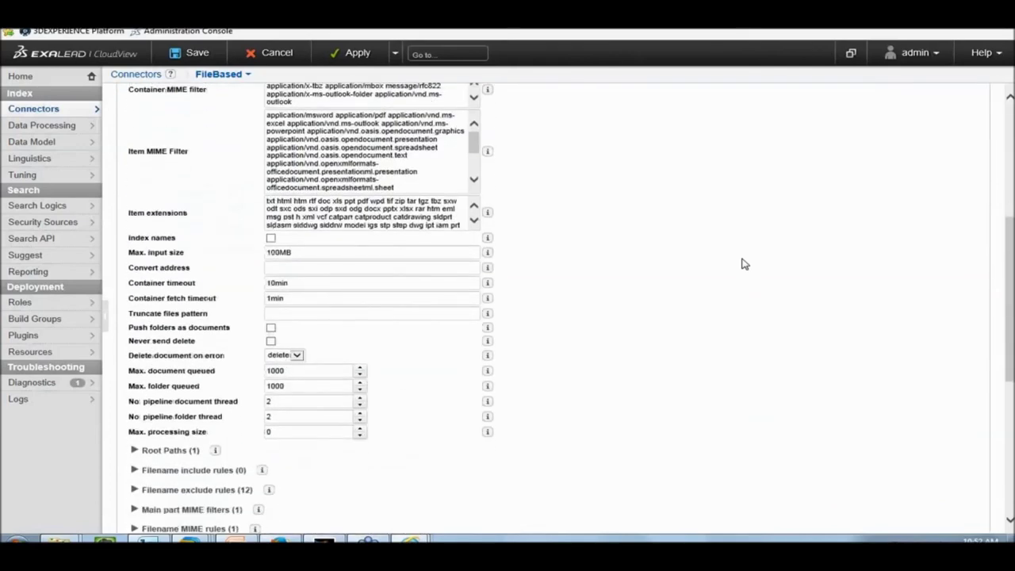
{"action": "scroll", "coordinate": [744, 263], "scroll_direction": "down", "scroll_amount": 3}
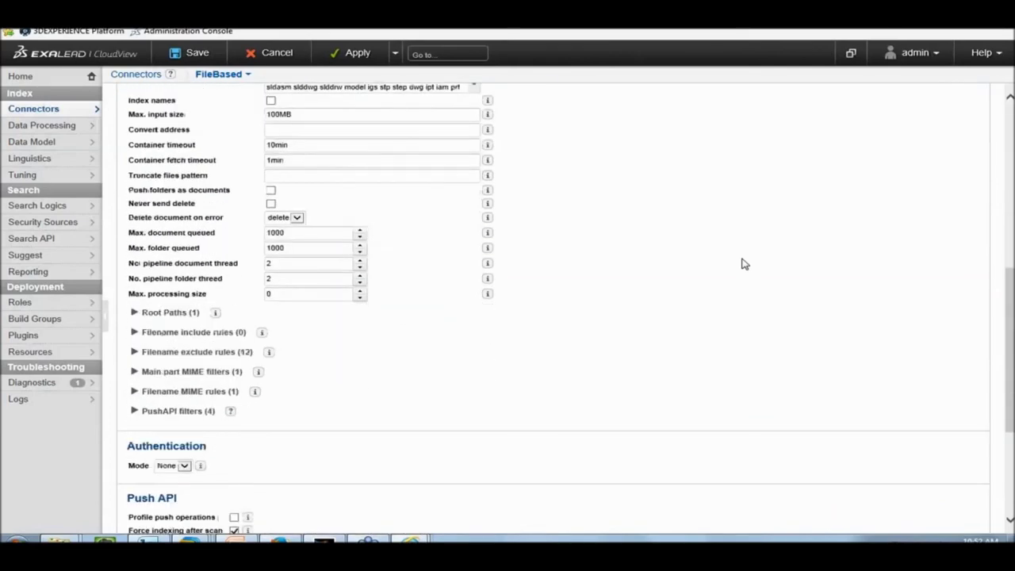
{"action": "scroll", "coordinate": [744, 264], "scroll_direction": "down", "scroll_amount": 3}
{"action": "scroll", "coordinate": [744, 267], "scroll_direction": "down", "scroll_amount": 2}
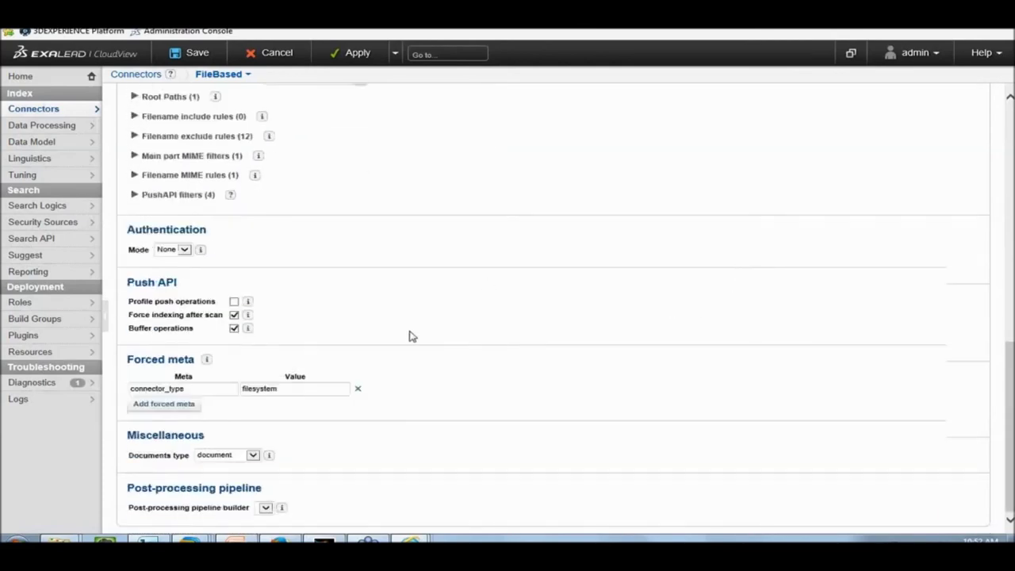
{"action": "scroll", "coordinate": [410, 336], "scroll_direction": "up", "scroll_amount": 10}
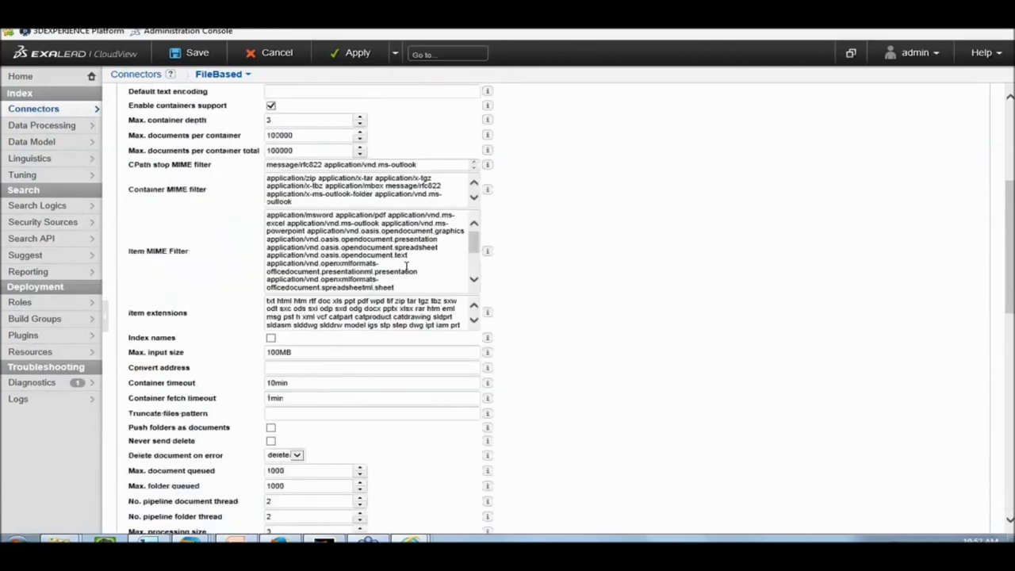
{"action": "scroll", "coordinate": [287, 95], "scroll_direction": "up", "scroll_amount": 2}
Step: Return to Configuration and cancel the unsaved FileBased connector changes
{"action": "left_click", "coordinate": [158, 101]}
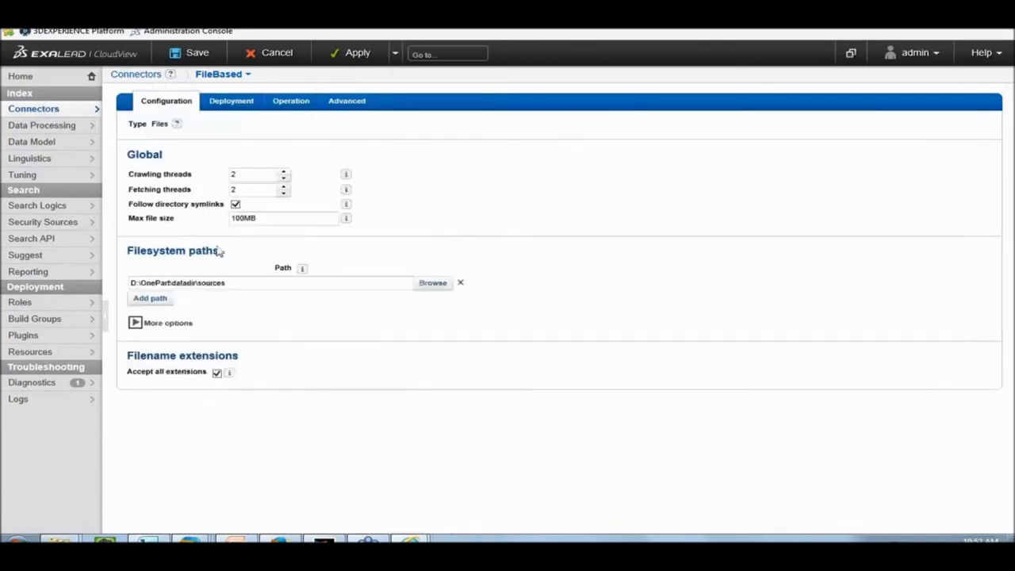
{"action": "left_click", "coordinate": [234, 285]}
{"action": "left_click", "coordinate": [264, 53]}
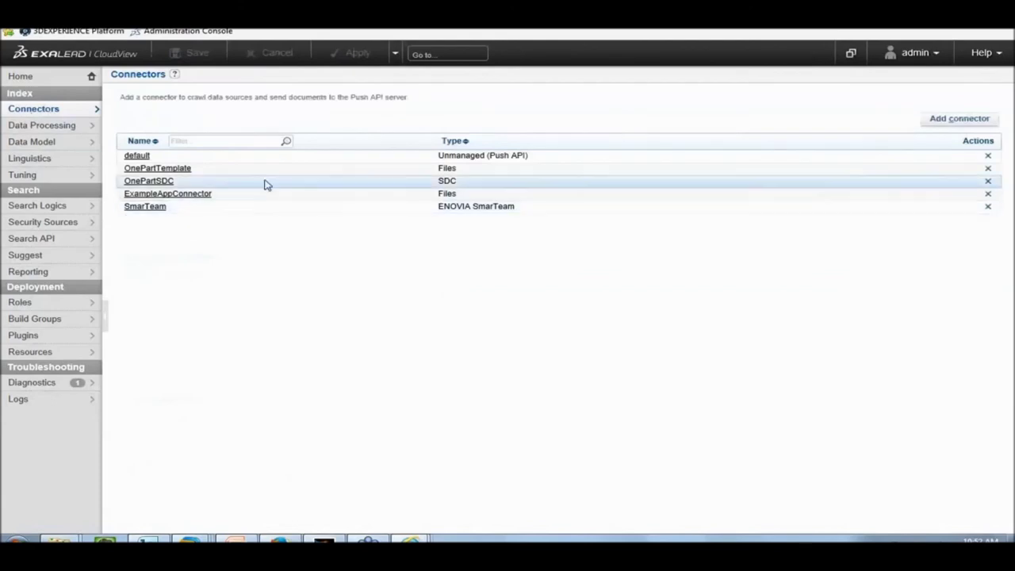
Step: Open SmarTeam and review its Database, Latest Revision Only, configuration file and Advanced settings
{"action": "left_click", "coordinate": [139, 207]}
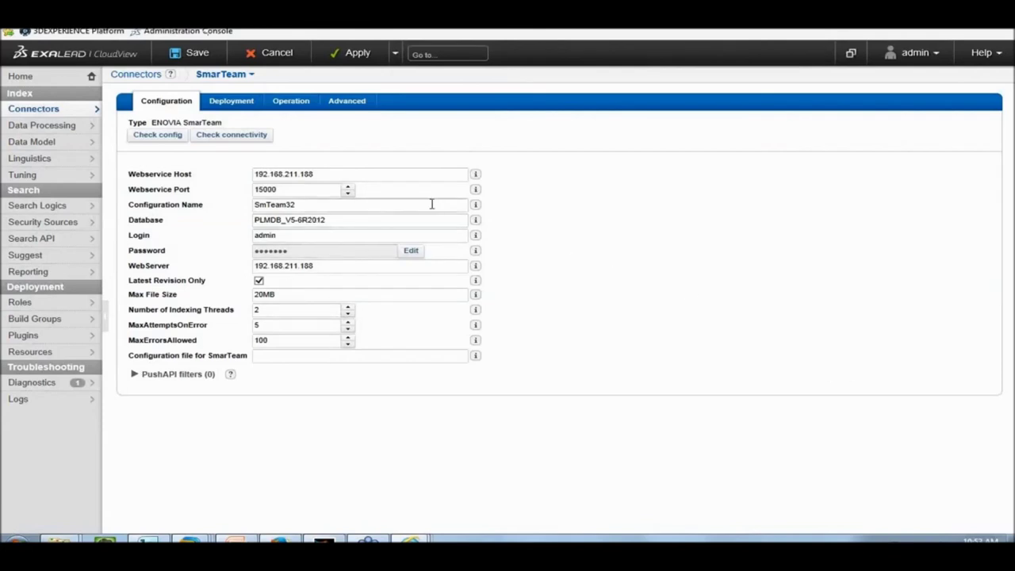
{"action": "left_click_drag", "start_coordinate": [342, 223], "coordinate": [227, 217]}
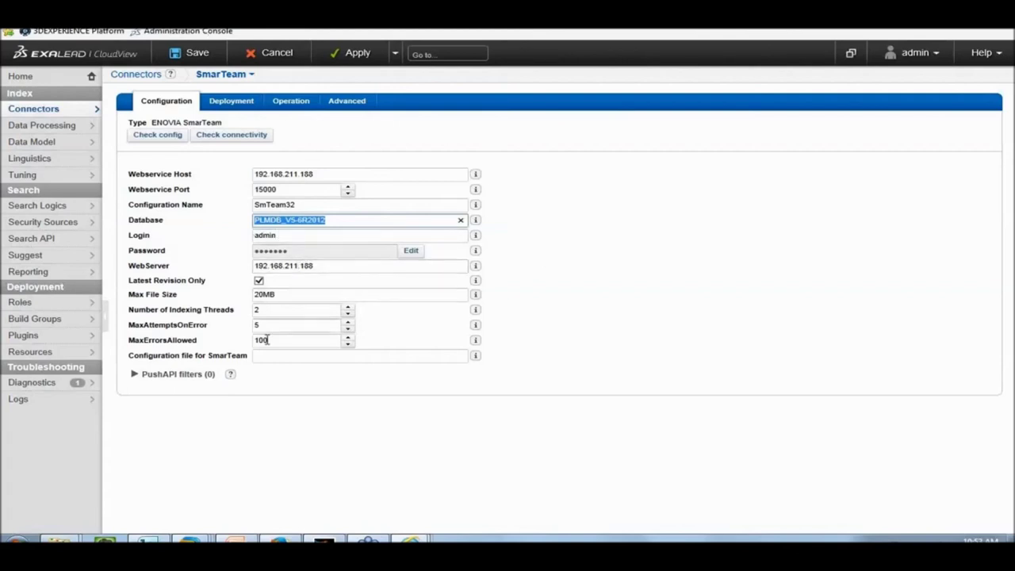
{"action": "left_click_drag", "start_coordinate": [127, 282], "coordinate": [211, 286]}
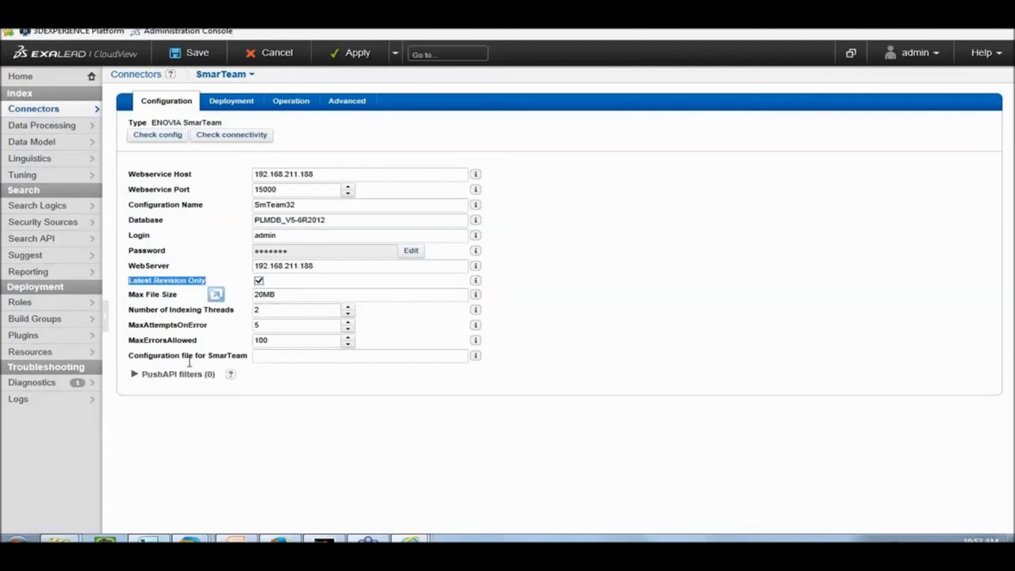
{"action": "left_click", "coordinate": [280, 359]}
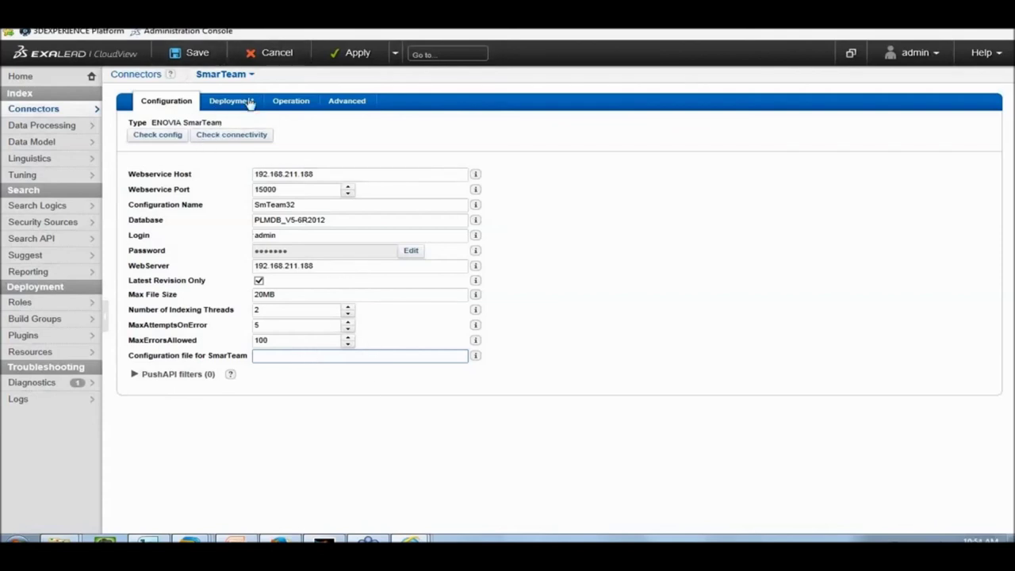
{"action": "left_click", "coordinate": [356, 104]}
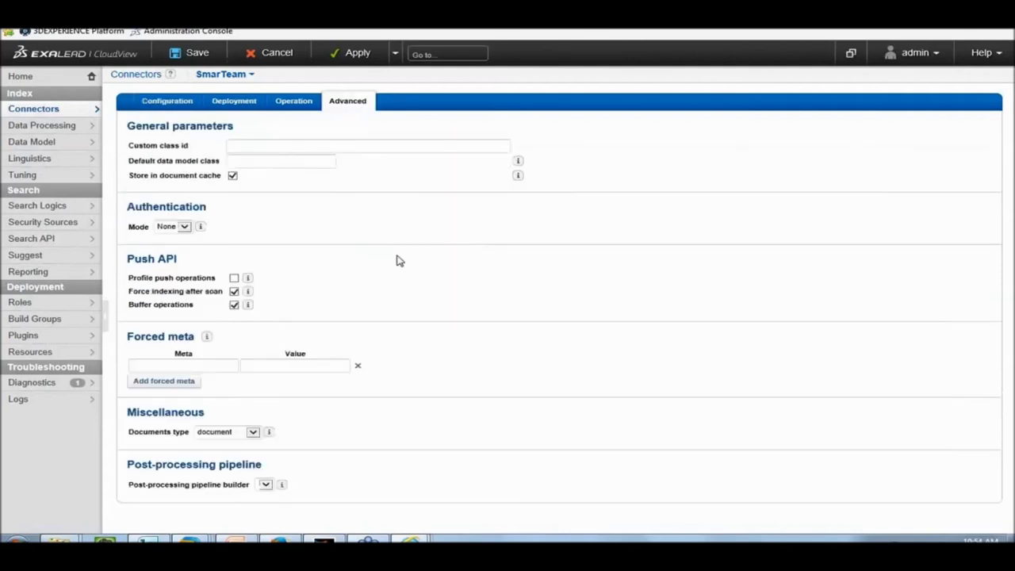
{"action": "left_click", "coordinate": [167, 103]}
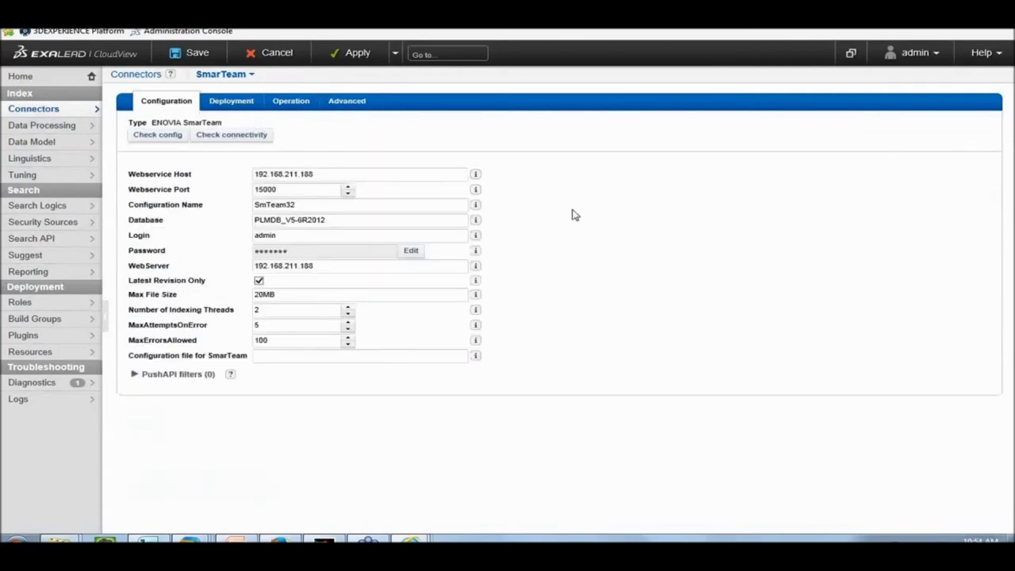